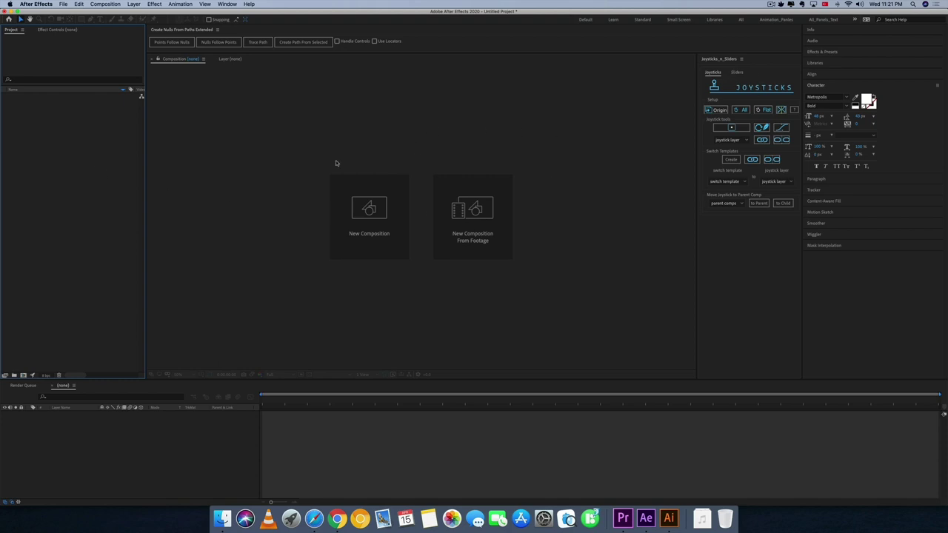
# - Import karakter.ai into the project as a composition
pyautogui.doubleClick(117, 156)
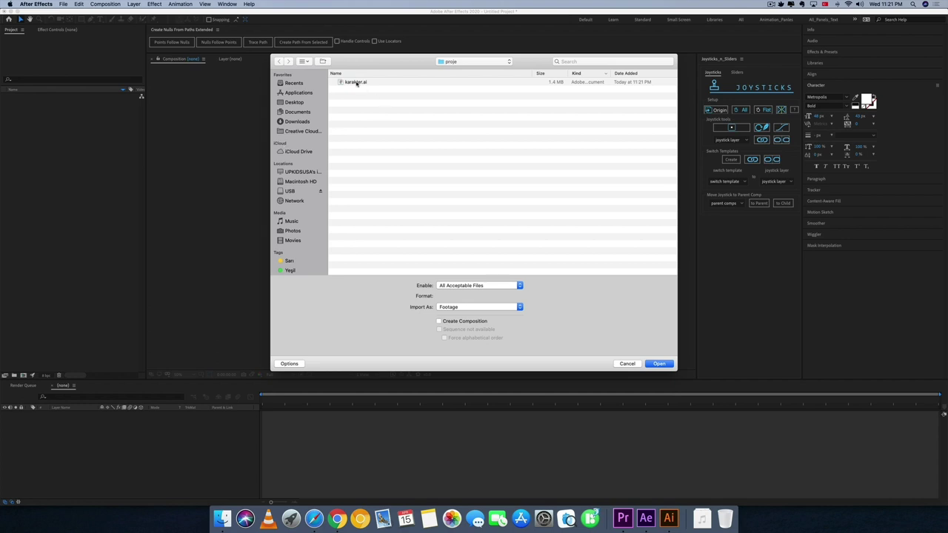
pyautogui.doubleClick(356, 83)
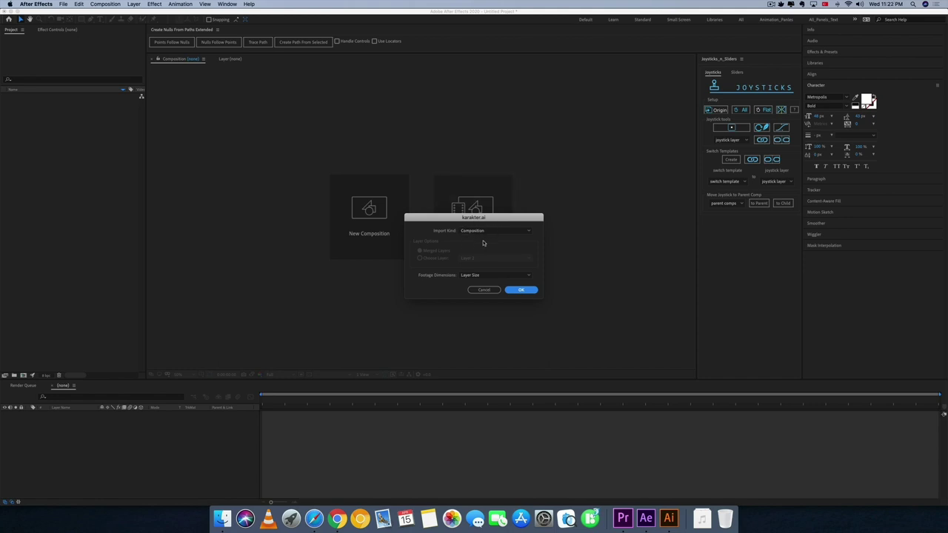
pyautogui.click(518, 291)
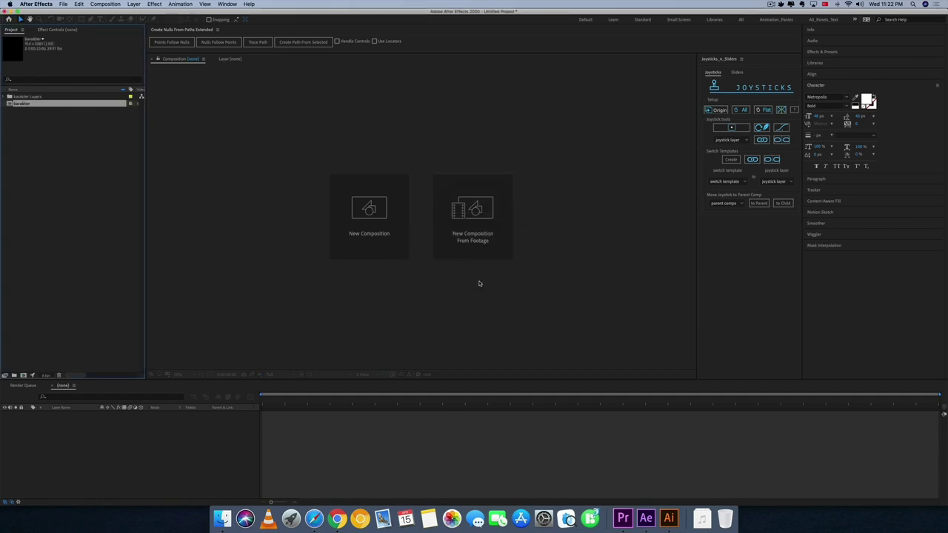
# - Open the karakter composition and scroll through its layer list
pyautogui.doubleClick(11, 105)
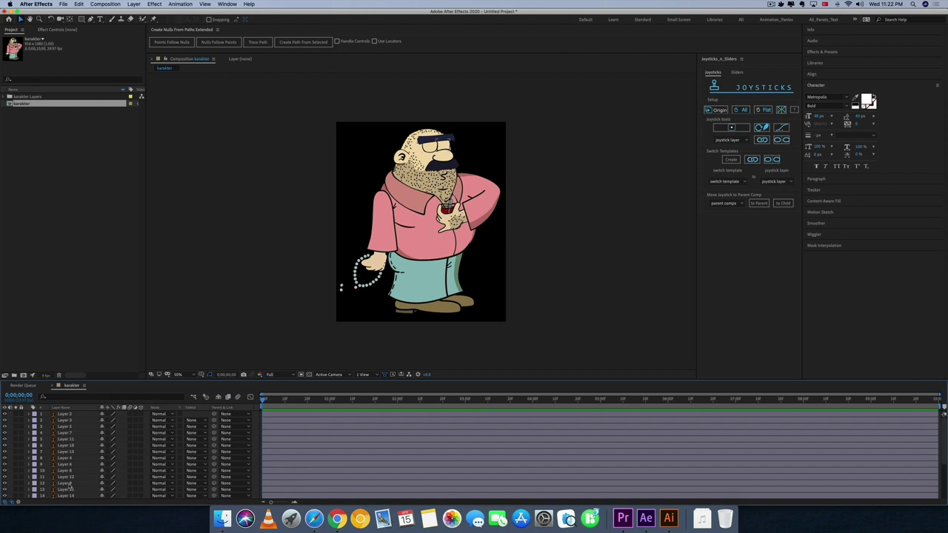
pyautogui.scroll(-3, 72, 478)
pyautogui.scroll(-3, 73, 431)
pyautogui.scroll(5, 74, 460)
# - Identify the top eyebrow layer as kas, then select Layers 3 through 7
pyautogui.click(7, 419)
pyautogui.click(64, 421)
pyautogui.click(66, 414)
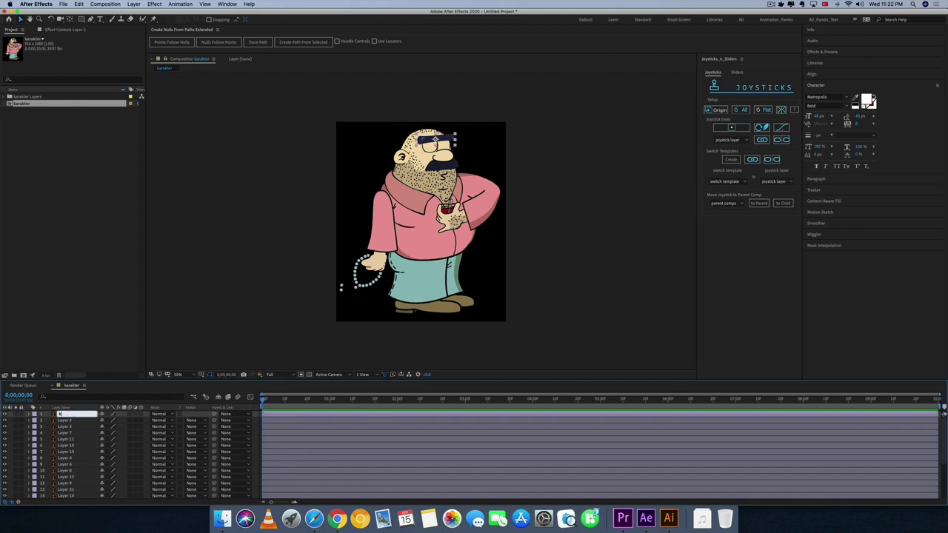
pyautogui.click(67, 420)
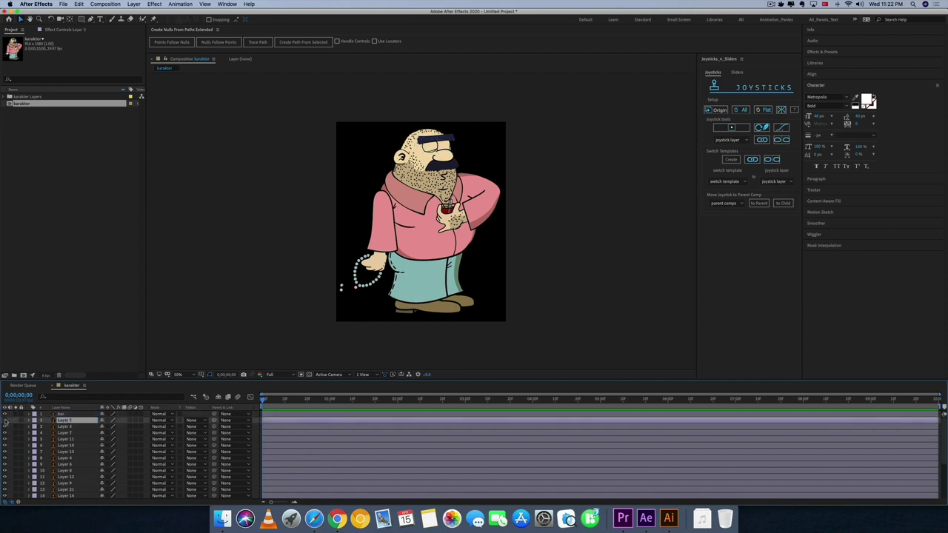
pyautogui.keyDown('shift'); pyautogui.click(65, 433); pyautogui.keyUp('shift')
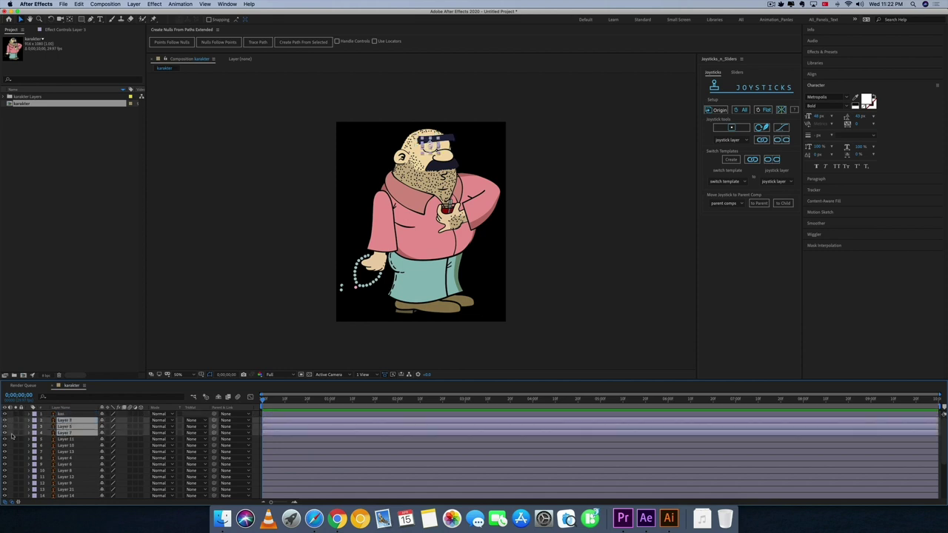
# - Pre-compose the selected eyelid layers into a precomp named Sag Goz Kapak
pyautogui.rightClick(73, 434)
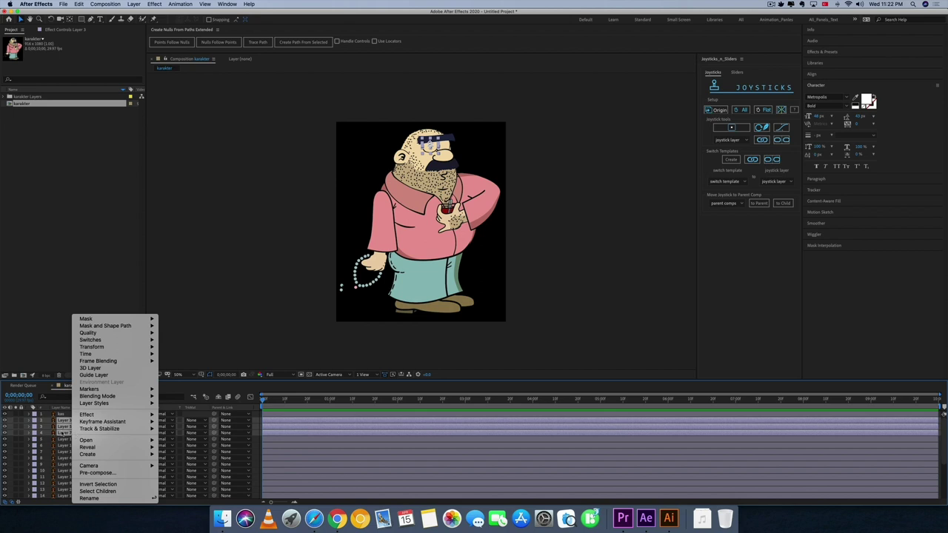
pyautogui.click(6, 434)
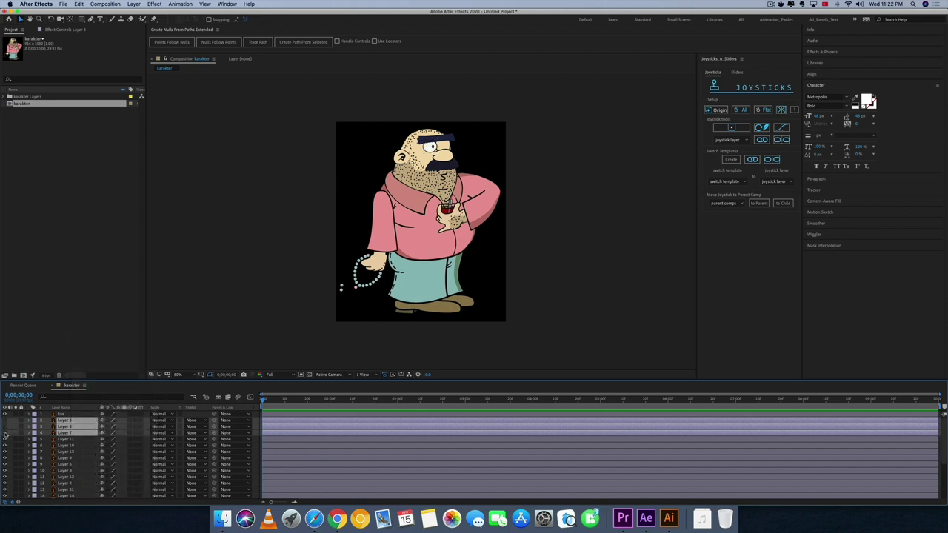
pyautogui.rightClick(82, 432)
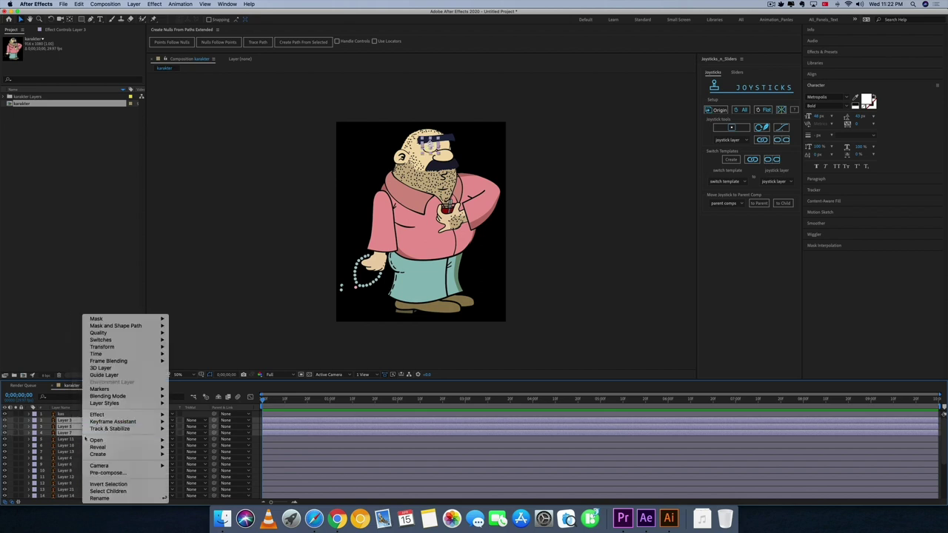
pyautogui.click(111, 474)
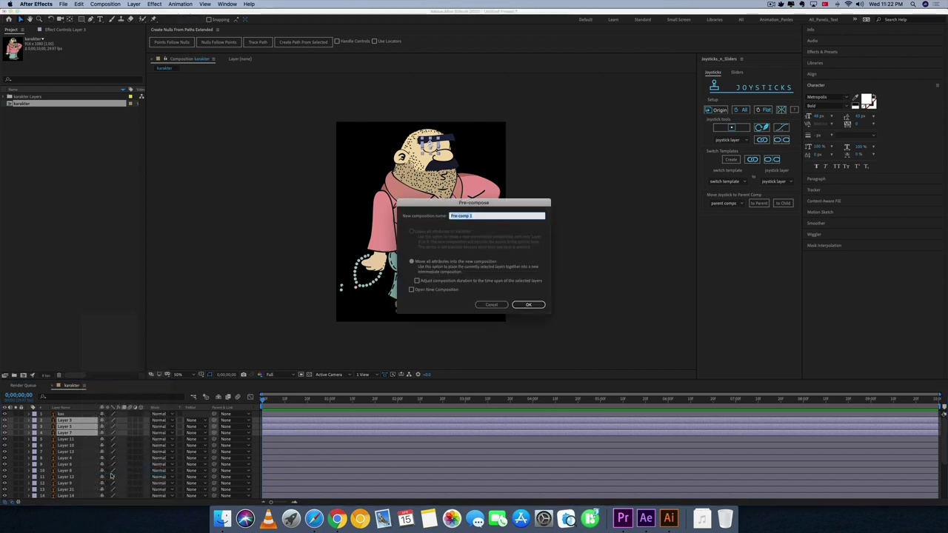
pyautogui.write('sz Kapak')
pyautogui.press('Return')
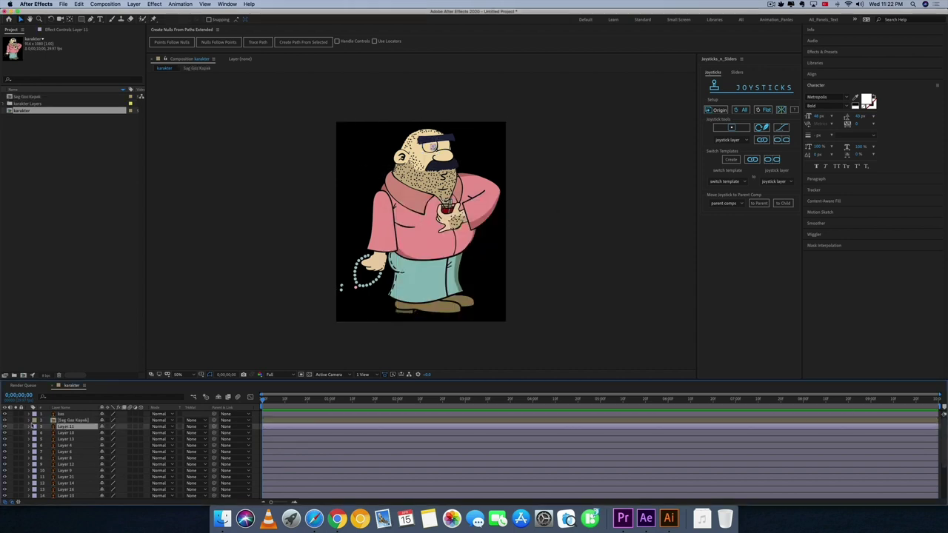
# - Hide Sag Goz Kapak and rename the right pupil layer sag goz bebegi
pyautogui.click(6, 426)
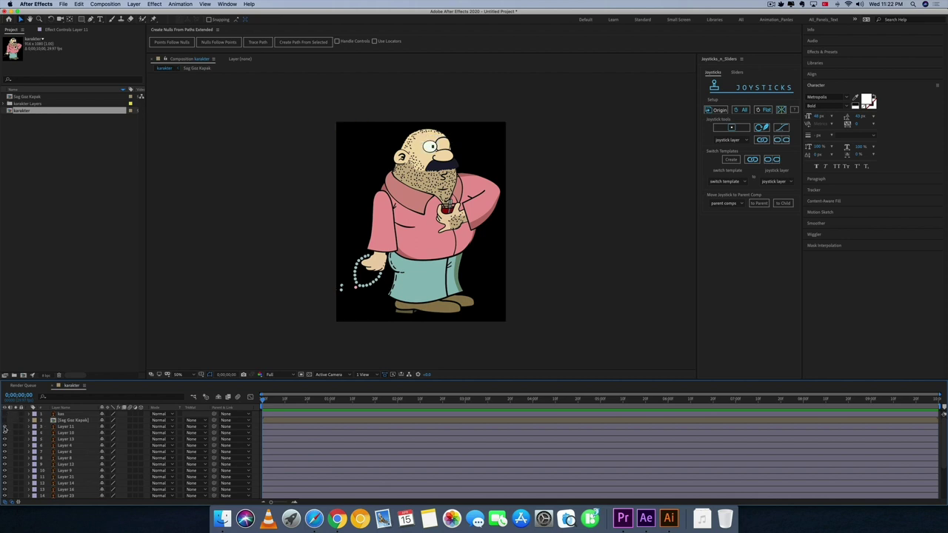
pyautogui.click(71, 429)
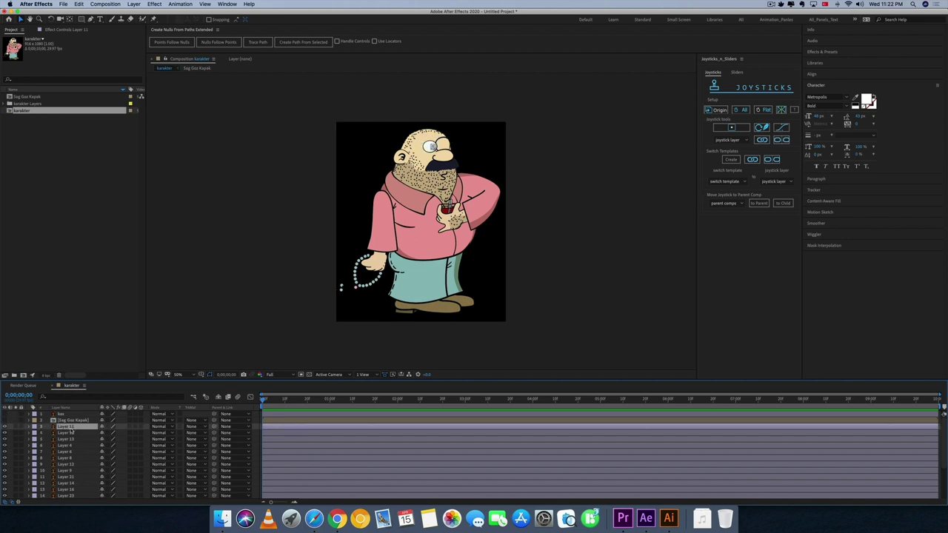
pyautogui.press('Return')
pyautogui.write('sa')
pyautogui.press('Return')
# - Rename the right eye white layer sag goz beyaz
pyautogui.click(66, 434)
pyautogui.press('Return')
pyautogui.write('goz bebegi')
pyautogui.write('sag goz beyaz')
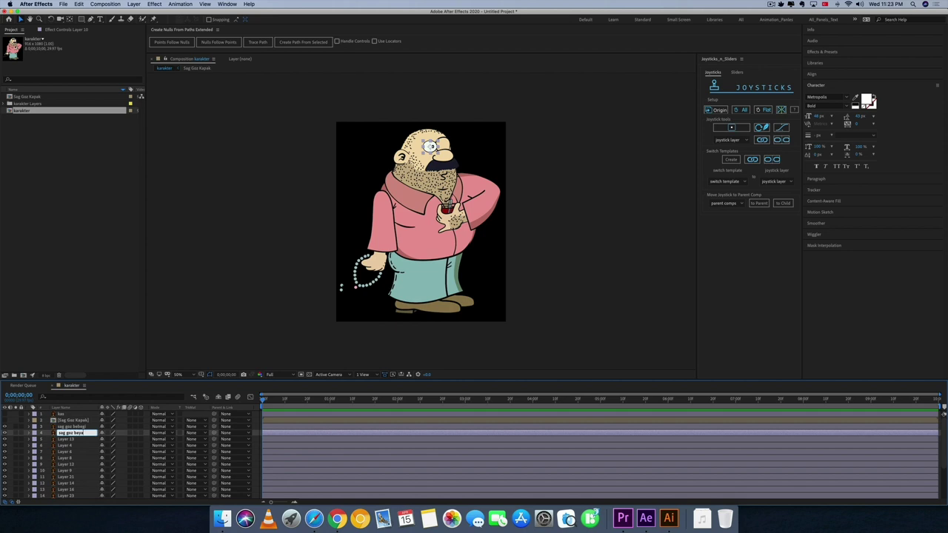
pyautogui.press('Return')
# - Rename the nose layer Brunun and select the layers down through Layer 8
pyautogui.click(65, 442)
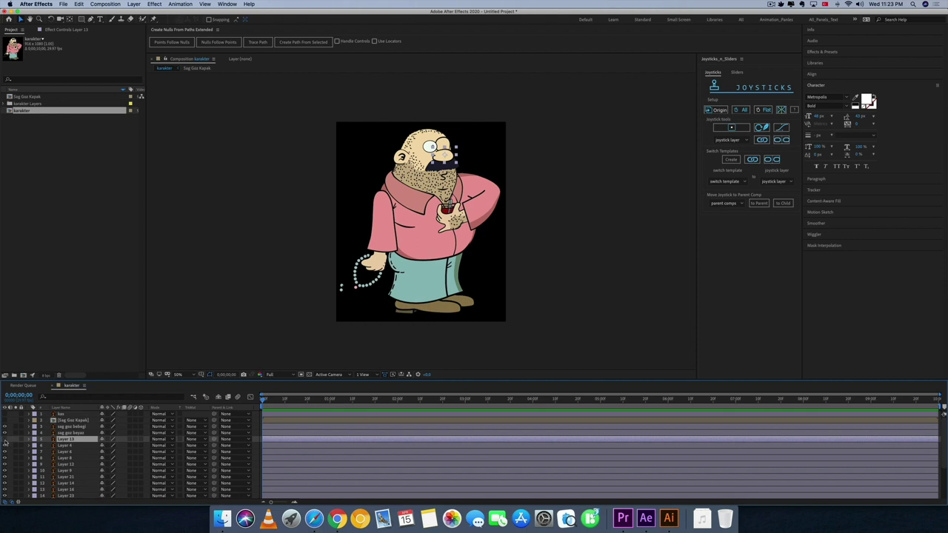
pyautogui.press('Return')
pyautogui.write('Burun')
pyautogui.press('Return')
pyautogui.hotkey('ctrl', 'Down')
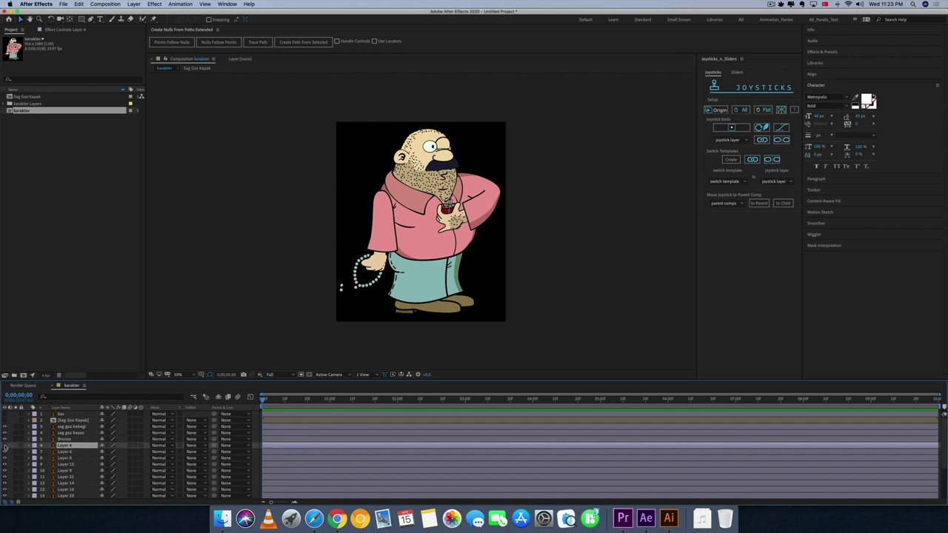
pyautogui.keyDown('shift'); pyautogui.click(65, 458); pyautogui.keyUp('shift')
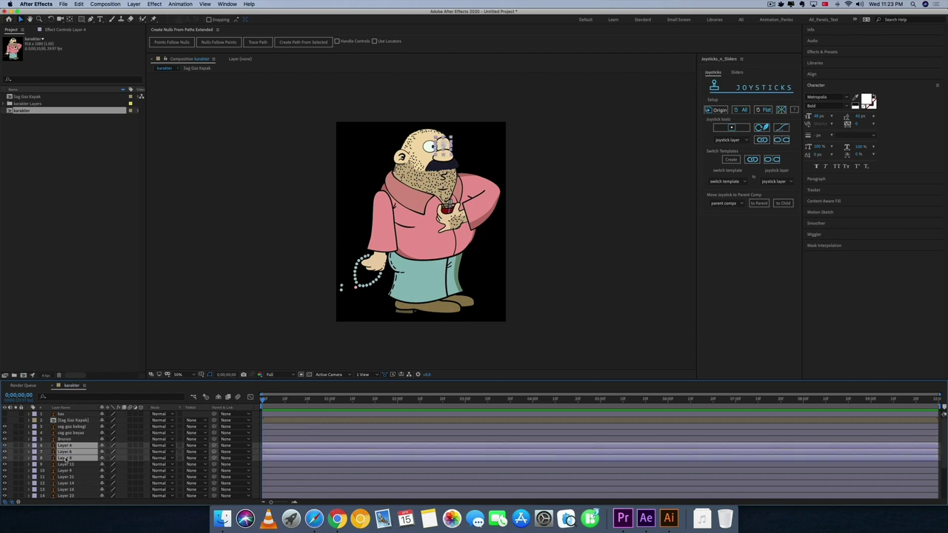
# - Pre-compose the left eyelid layers into a hidden sol goz kapak precomp
pyautogui.click(5, 458)
pyautogui.click(6, 457)
pyautogui.rightClick(74, 460)
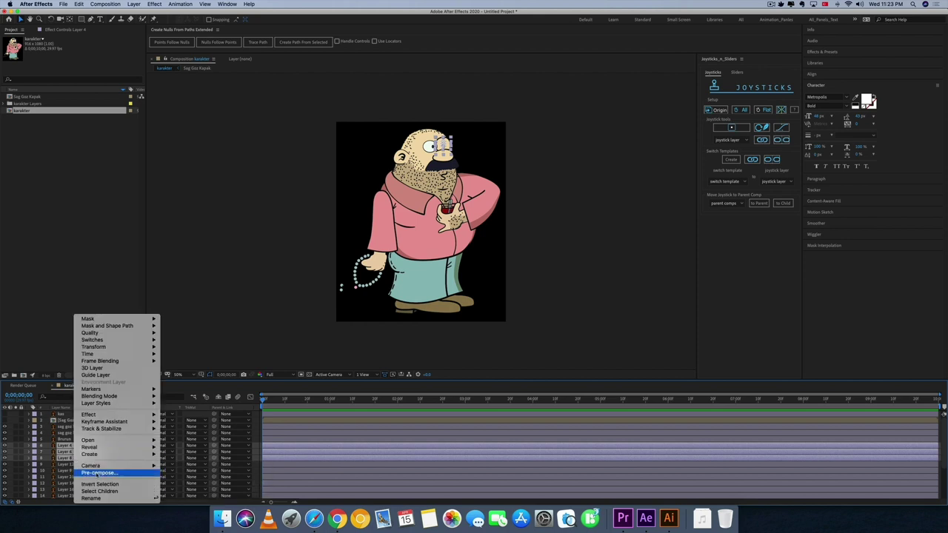
pyautogui.click(97, 474)
pyautogui.write('sol goz kapak')
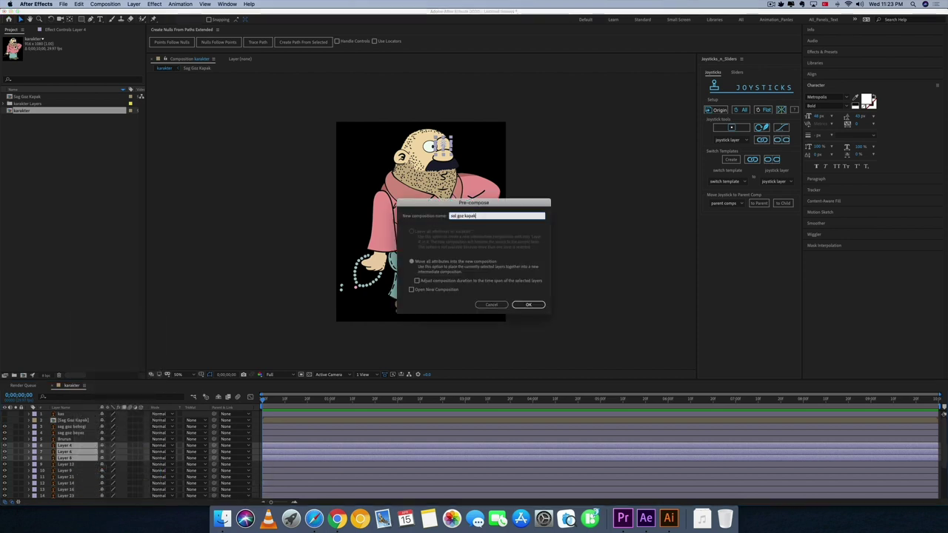
pyautogui.press('Return')
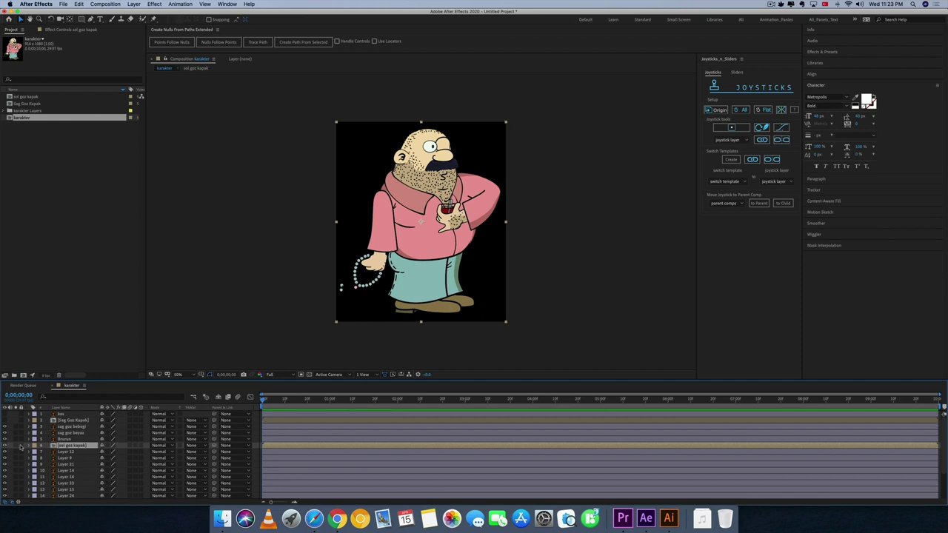
pyautogui.click(6, 445)
pyautogui.click(65, 450)
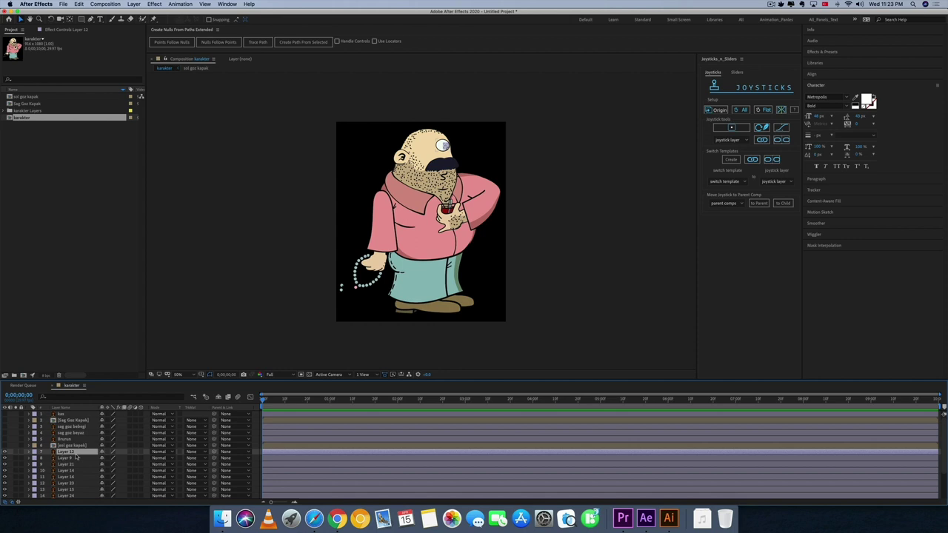
# - Rename the left pupil sol goz bebegi and the left eye white sol goz beyaz
pyautogui.press('Return')
pyautogui.write('k')
pyautogui.write('gi')
pyautogui.press('Return')
pyautogui.click(74, 458)
pyautogui.press('Return')
pyautogui.write('sol goz')
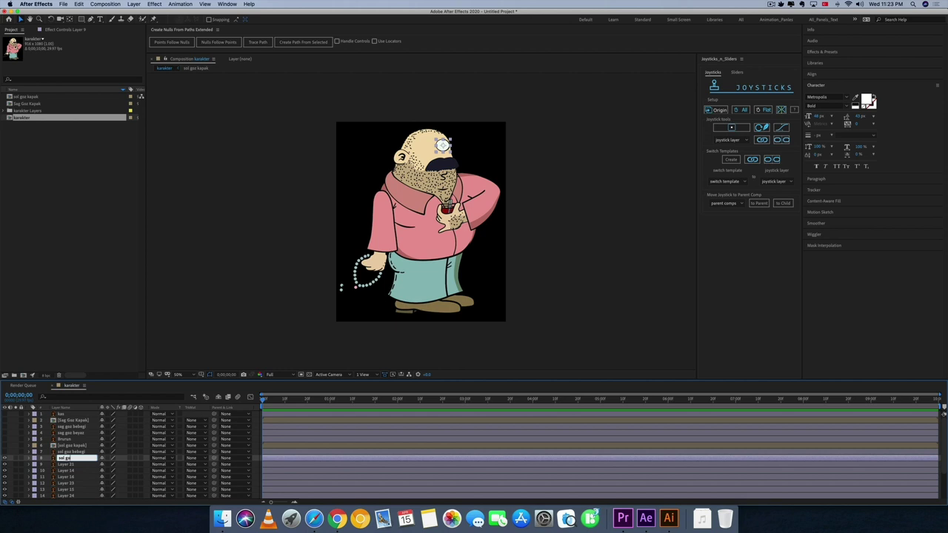
pyautogui.write('yaz')
pyautogui.press('Return')
# - Hide sol goz beyaz and rename the left arm layer sol kol
pyautogui.click(5, 459)
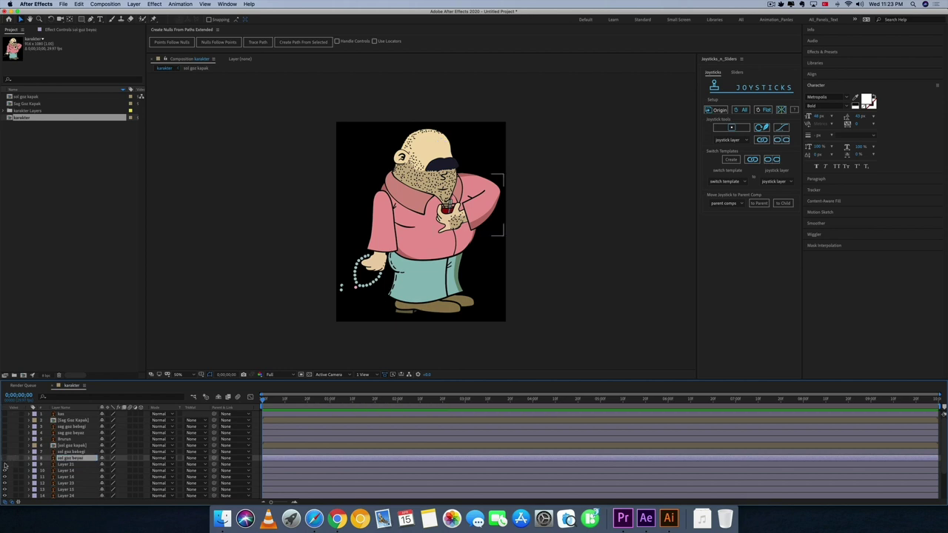
pyautogui.click(61, 464)
pyautogui.press('Return')
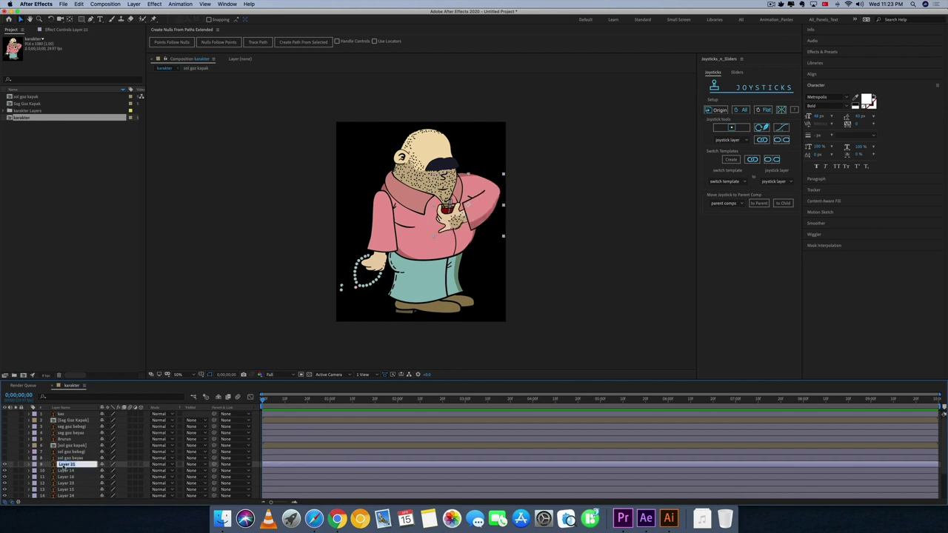
pyautogui.write('sol kol')
pyautogui.press('Return')
# - Move the moustache layer above sol kol and rename it bıyık
pyautogui.click(64, 471)
pyautogui.click(5, 471)
pyautogui.click(4, 471)
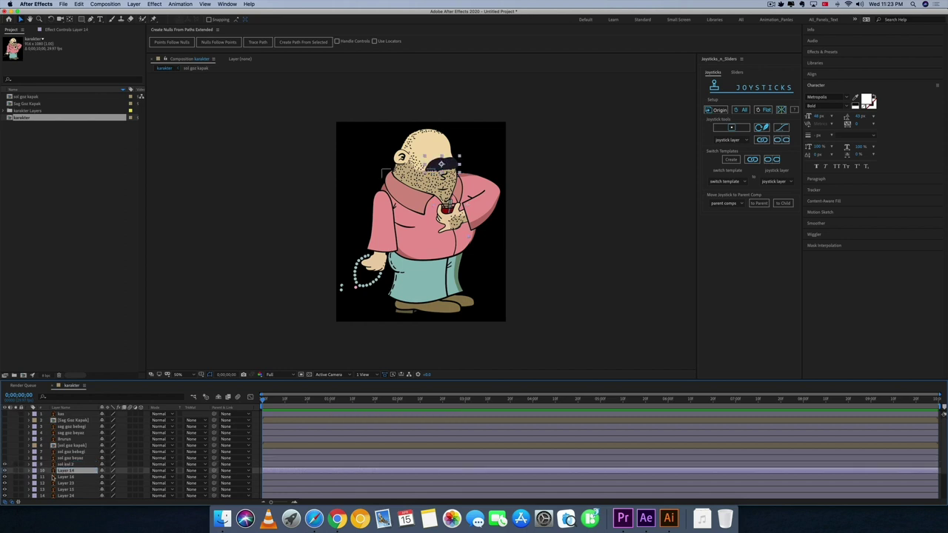
pyautogui.moveTo(63, 471); pyautogui.dragTo(61, 464)
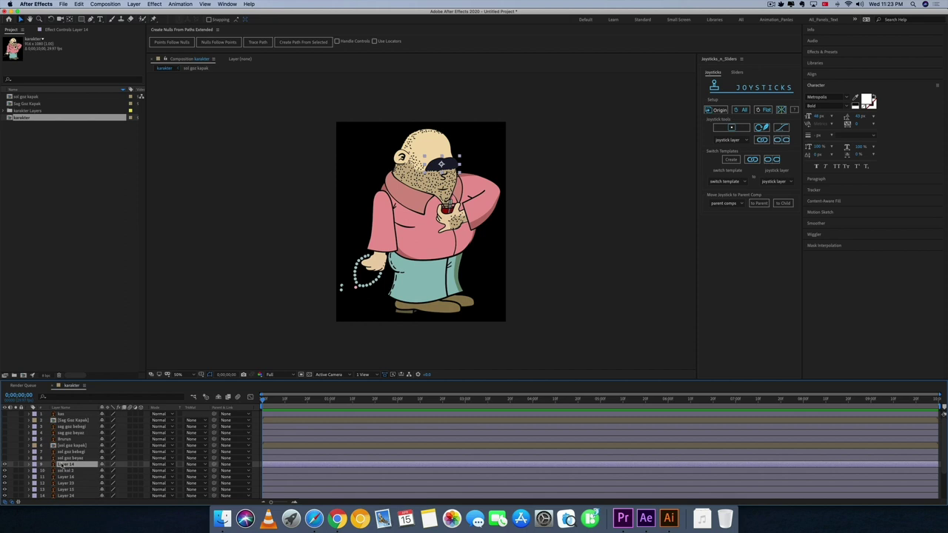
pyautogui.press('Return')
pyautogui.press('BackSpace')
pyautogui.write('biyik')
pyautogui.press('Return')
# - Toggle layers to identify the head, then rename Layer 15 kafa
pyautogui.click(66, 477)
pyautogui.click(5, 477)
pyautogui.click(5, 477)
pyautogui.click(60, 483)
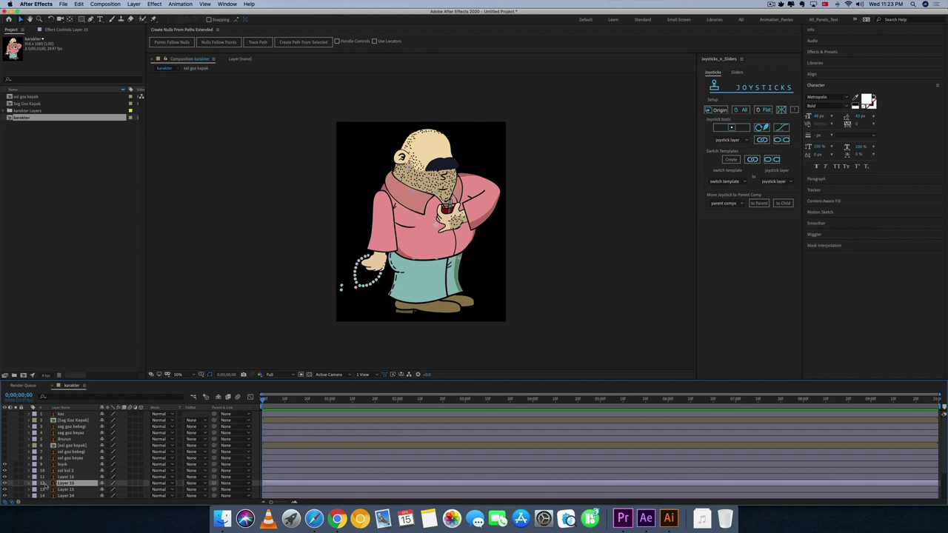
pyautogui.click(5, 482)
pyautogui.click(5, 482)
pyautogui.click(5, 482)
pyautogui.click(6, 489)
pyautogui.click(5, 490)
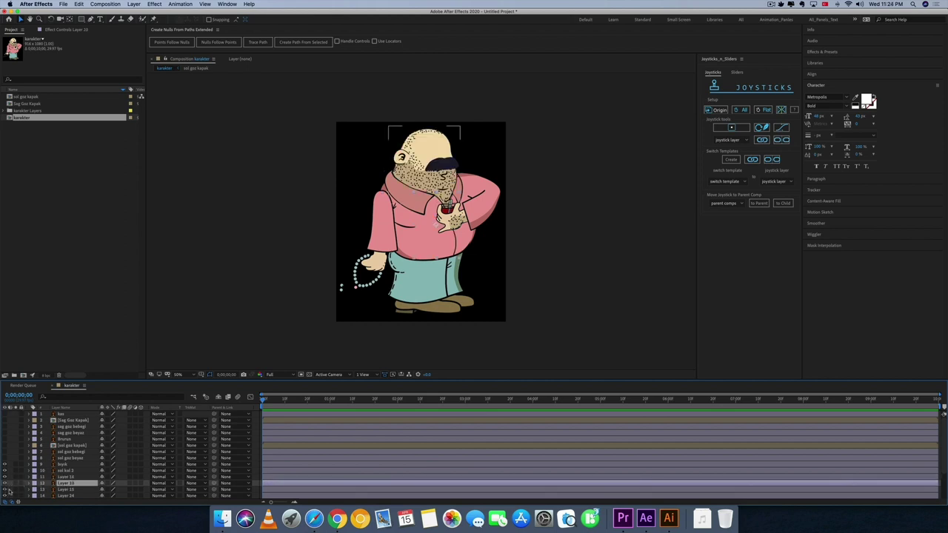
pyautogui.click(63, 489)
pyautogui.press('Return')
pyautogui.write('kafa')
pyautogui.press('Return')
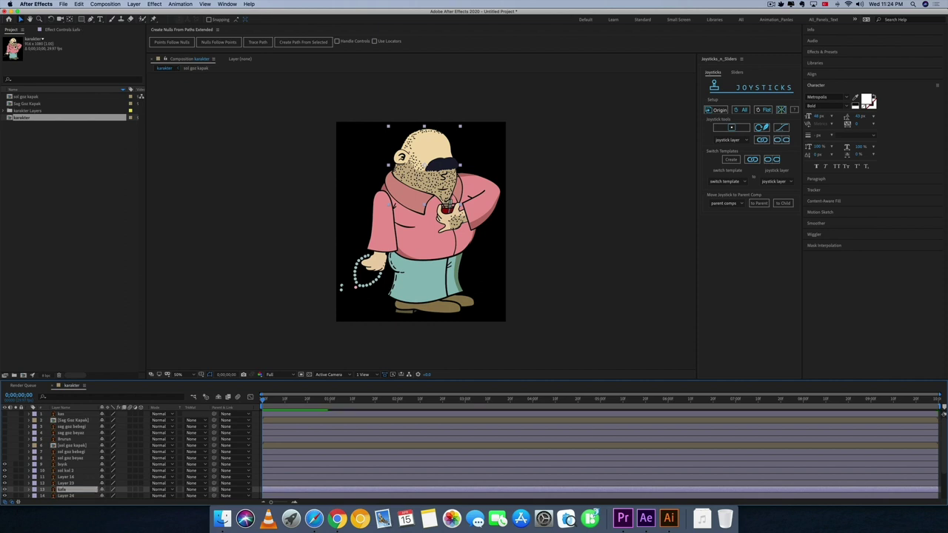
# - Hide the raised hand, show the bent arm, and rename it sol kol 1
pyautogui.scroll(-3, 66, 459)
pyautogui.click(66, 480)
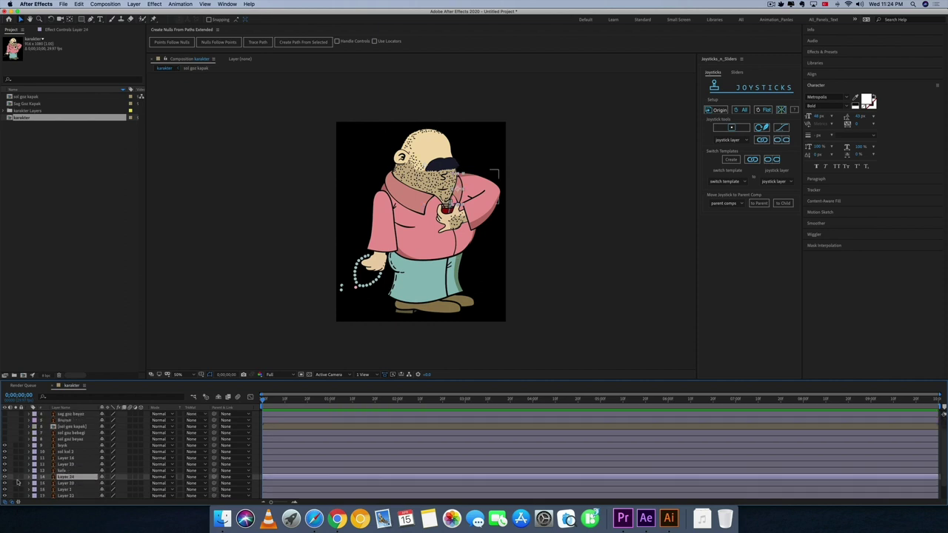
pyautogui.click(5, 485)
pyautogui.click(5, 485)
pyautogui.click(63, 483)
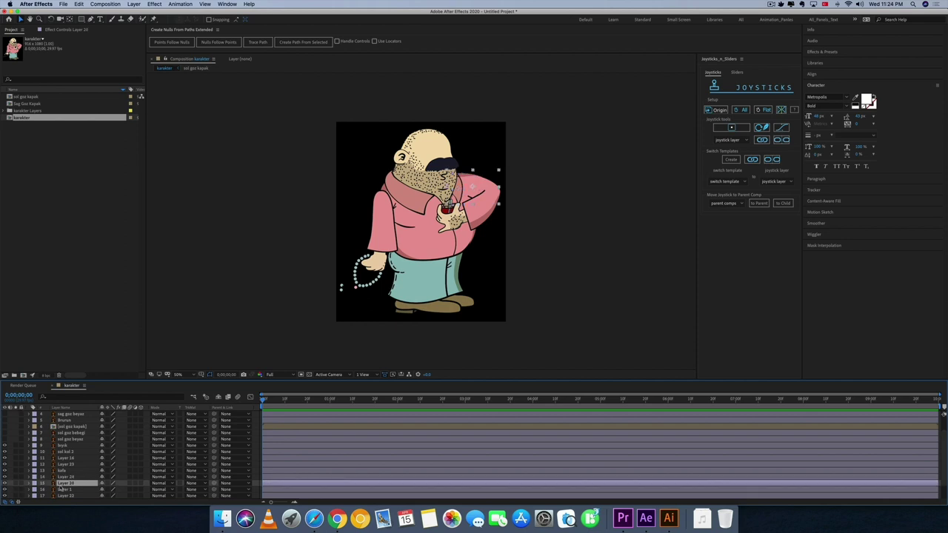
pyautogui.press('Return')
pyautogui.write('k')
pyautogui.press('Return')
# - Switch the eyelid precomps, eyes and mustache layers back on in the visibility column
pyautogui.press('h')
pyautogui.scroll(2, 425, 164)
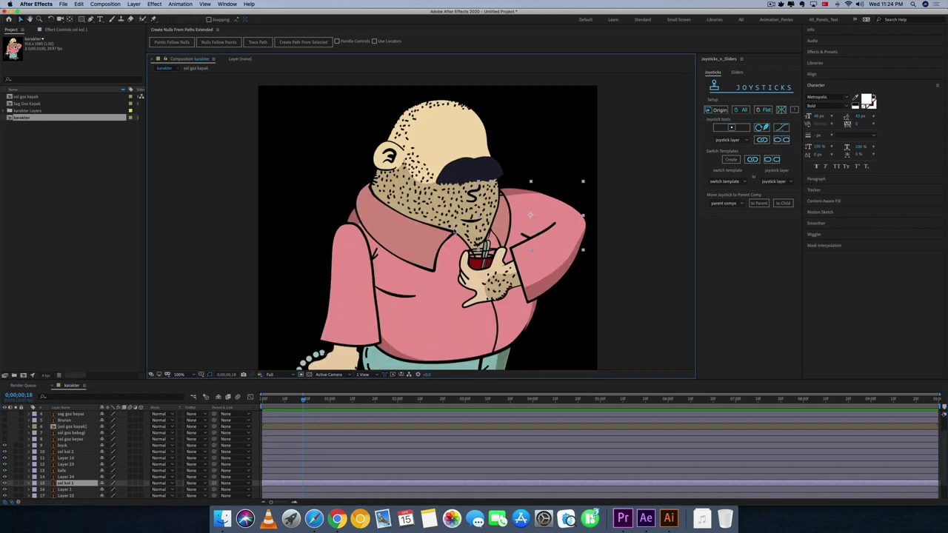
pyautogui.scroll(1, 425, 164)
pyautogui.scroll(1, 425, 163)
pyautogui.scroll(-4, 419, 265)
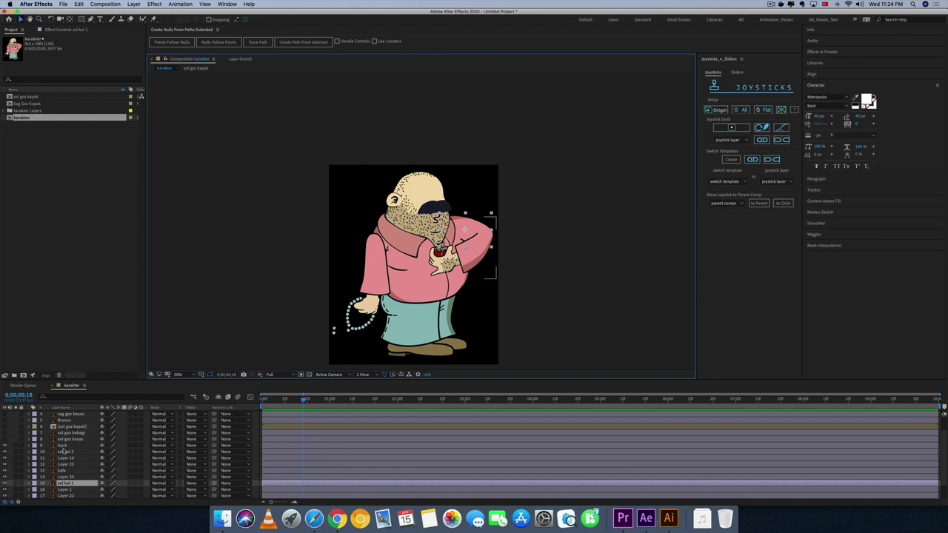
pyautogui.scroll(1, 67, 434)
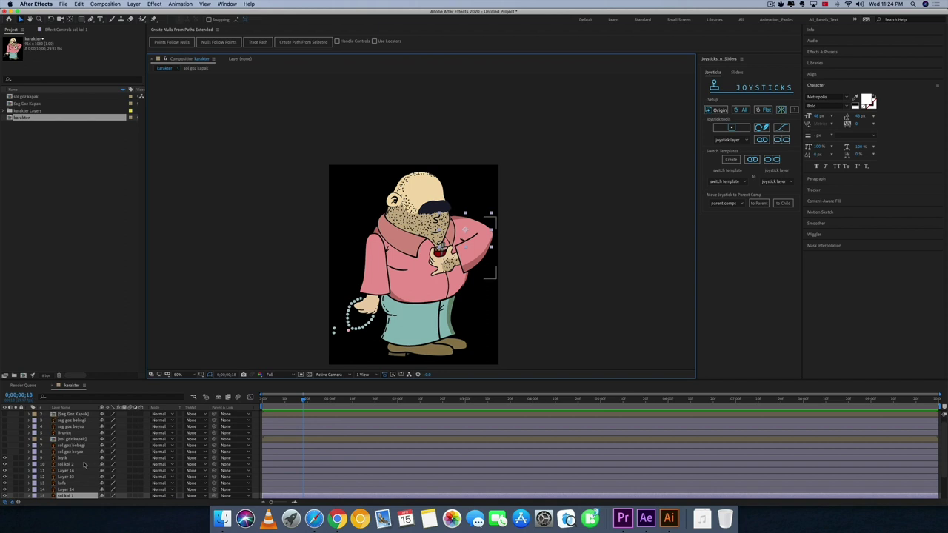
pyautogui.moveTo(5, 450); pyautogui.dragTo(5, 413)
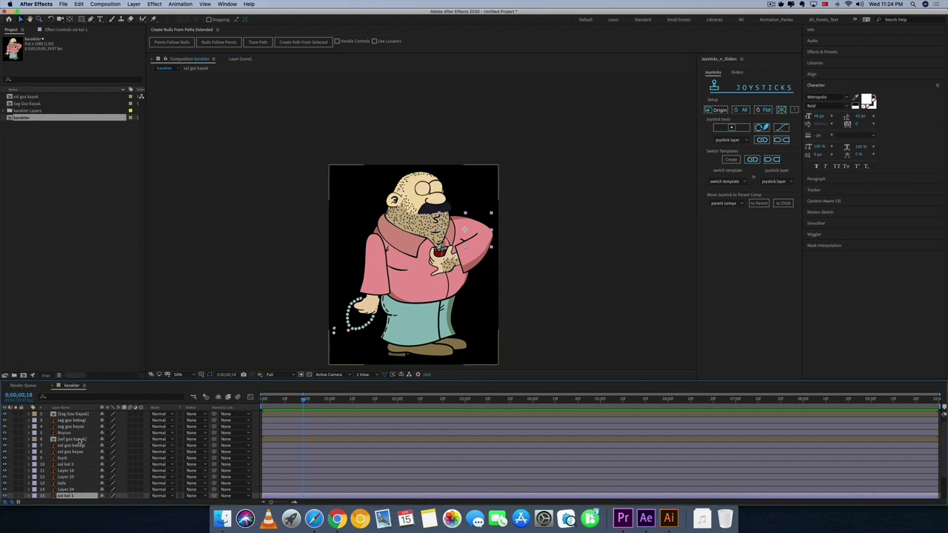
# - Hide sol goz kapak and Sag Goz Kapak, then turn on the eyebrow layer
pyautogui.click(5, 439)
pyautogui.click(5, 413)
pyautogui.click(67, 413)
pyautogui.click(66, 419)
pyautogui.click(67, 426)
pyautogui.click(67, 433)
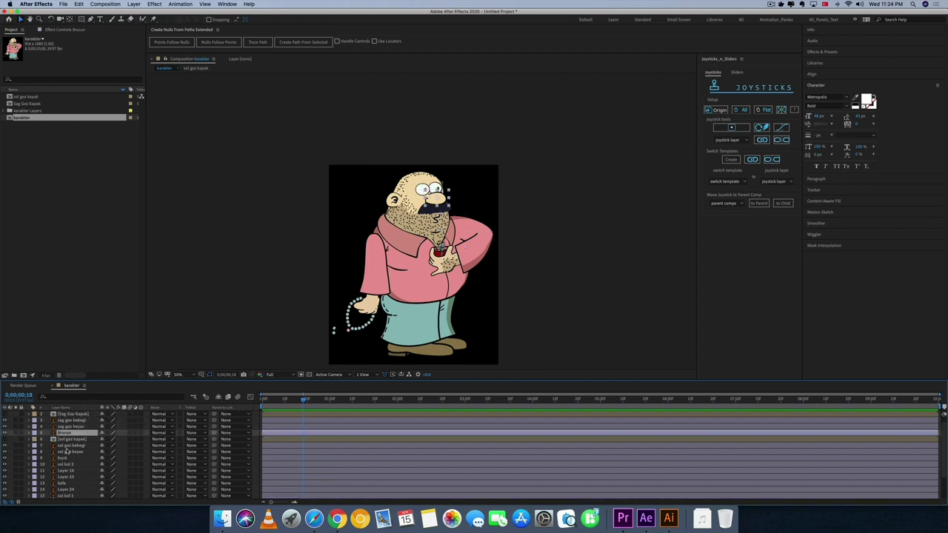
pyautogui.scroll(-1, 66, 453)
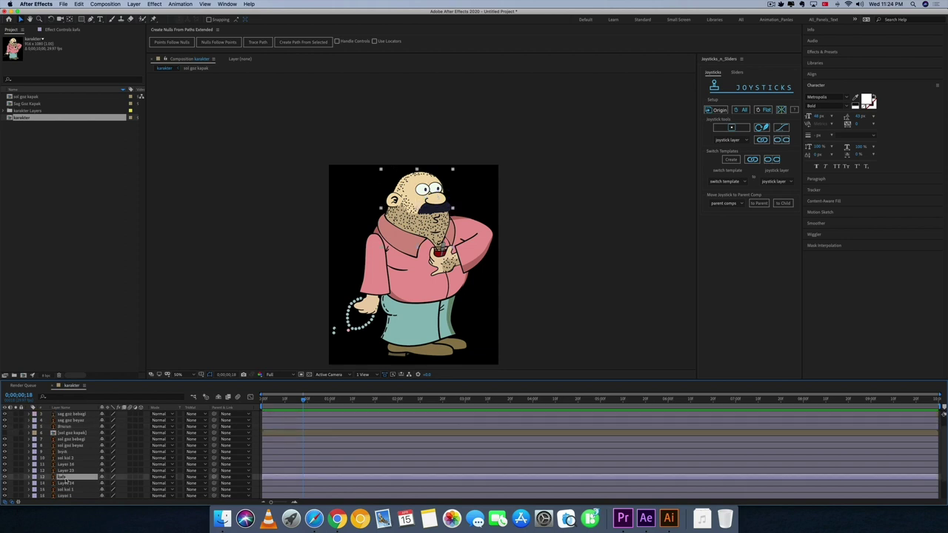
pyautogui.scroll(1, 4, 415)
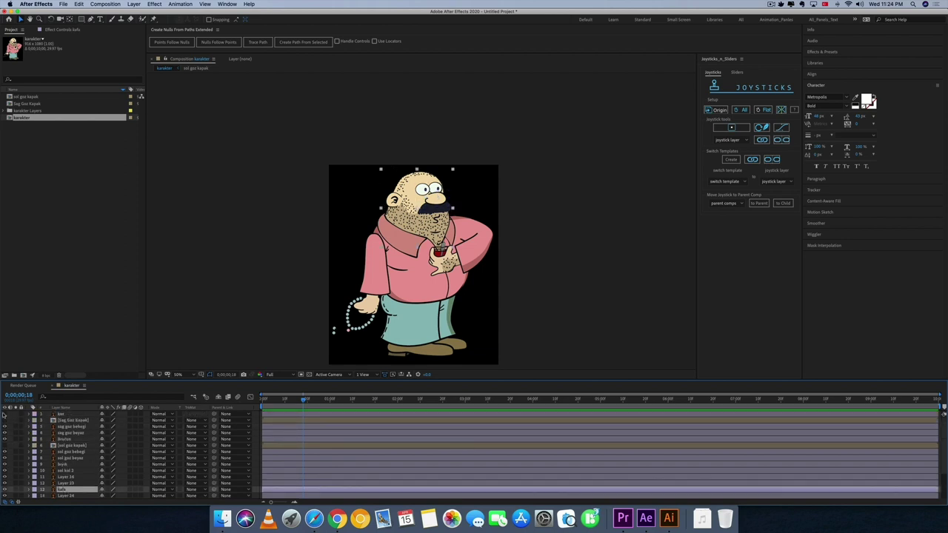
pyautogui.click(5, 419)
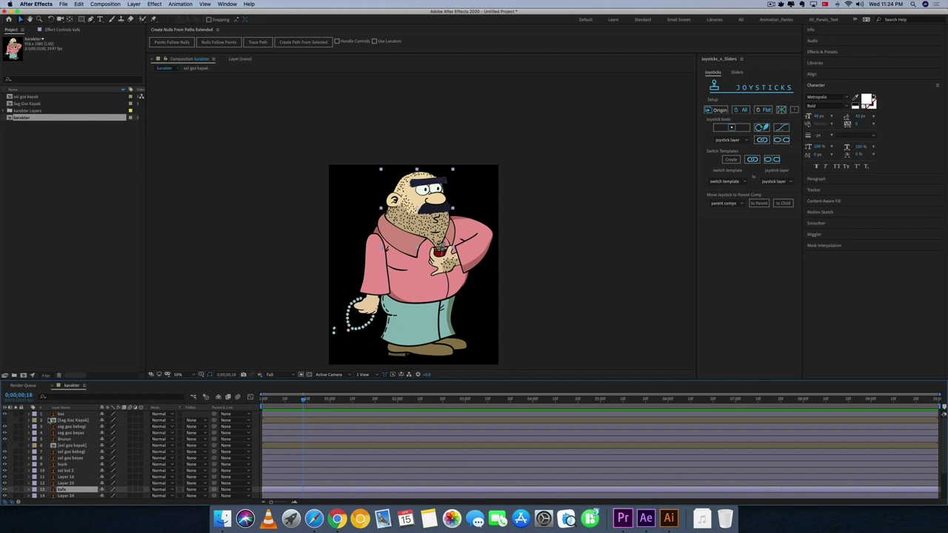
# - Select face layers 1–9, from kas to biyik, and pick-whip them to kafa
pyautogui.click(62, 415)
pyautogui.keyDown('shift'); pyautogui.click(68, 421); pyautogui.keyUp('shift')
pyautogui.keyDown('shift'); pyautogui.click(71, 426); pyautogui.keyUp('shift')
pyautogui.keyDown('shift'); pyautogui.click(71, 433); pyautogui.keyUp('shift')
pyautogui.keyDown('shift'); pyautogui.click(71, 439); pyautogui.keyUp('shift')
pyautogui.keyDown('shift'); pyautogui.click(71, 445); pyautogui.keyUp('shift')
pyautogui.keyDown('shift'); pyautogui.click(71, 452); pyautogui.keyUp('shift')
pyautogui.keyDown('shift'); pyautogui.click(71, 458); pyautogui.keyUp('shift')
pyautogui.keyDown('shift'); pyautogui.click(71, 464); pyautogui.keyUp('shift')
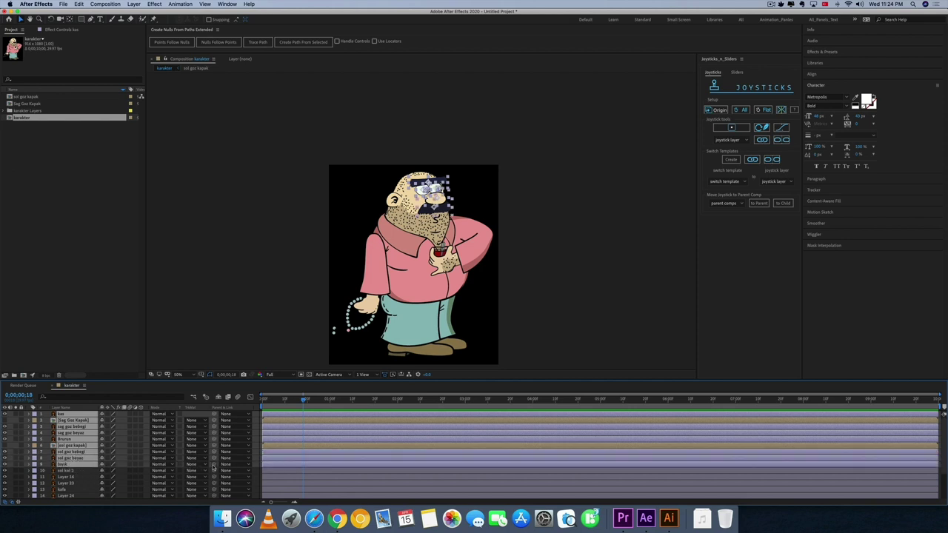
pyautogui.moveTo(213, 466); pyautogui.dragTo(74, 490)
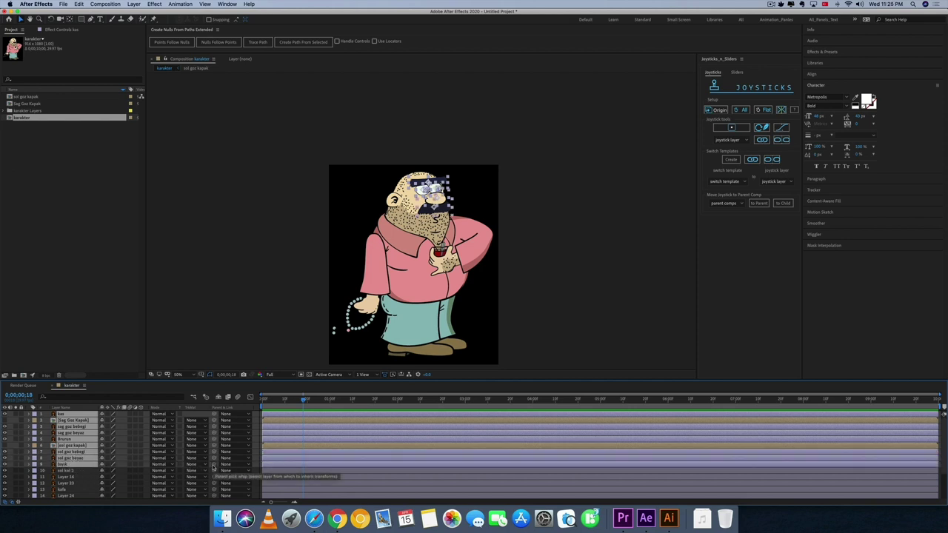
# - Preview the kafa head carrying its features, then preview the sol kol 2 arm
pyautogui.click(74, 490)
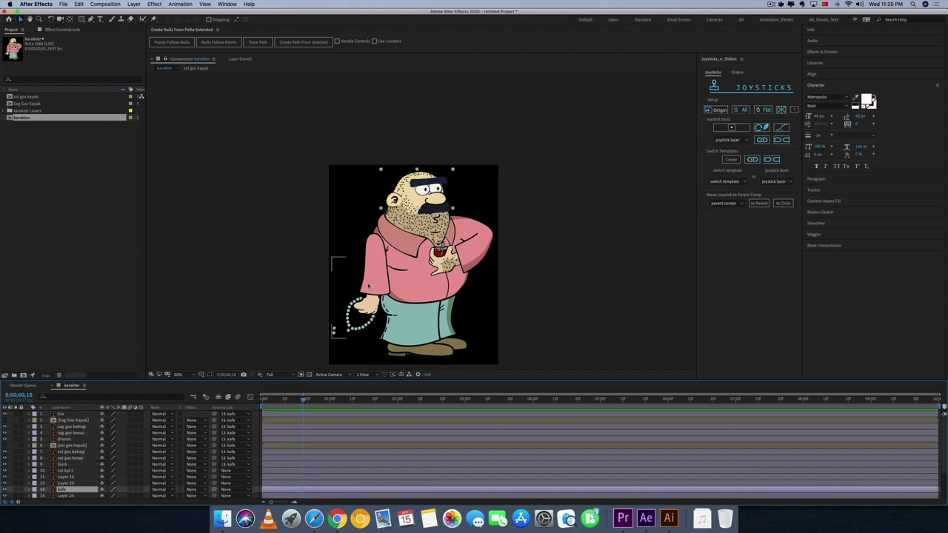
pyautogui.press('space')
pyautogui.press('space')
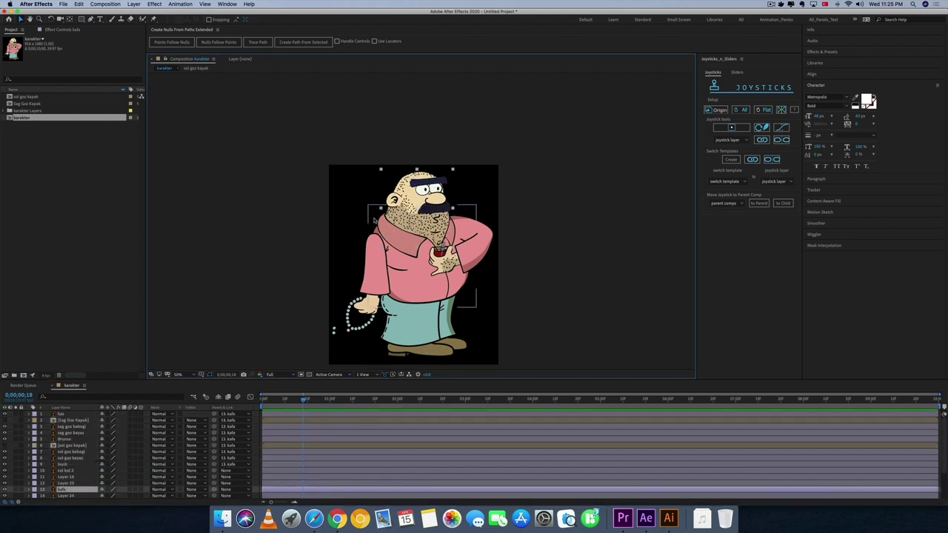
pyautogui.click(461, 232)
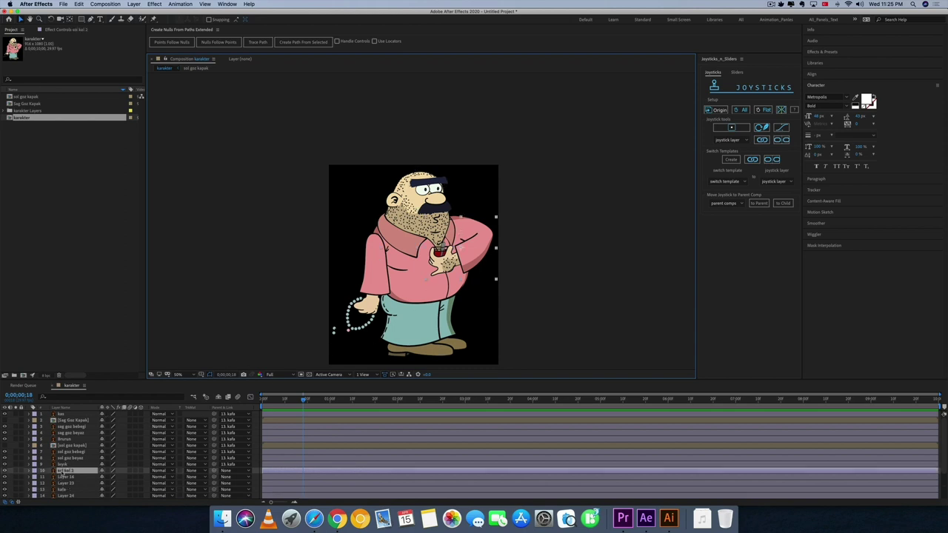
pyautogui.press('space')
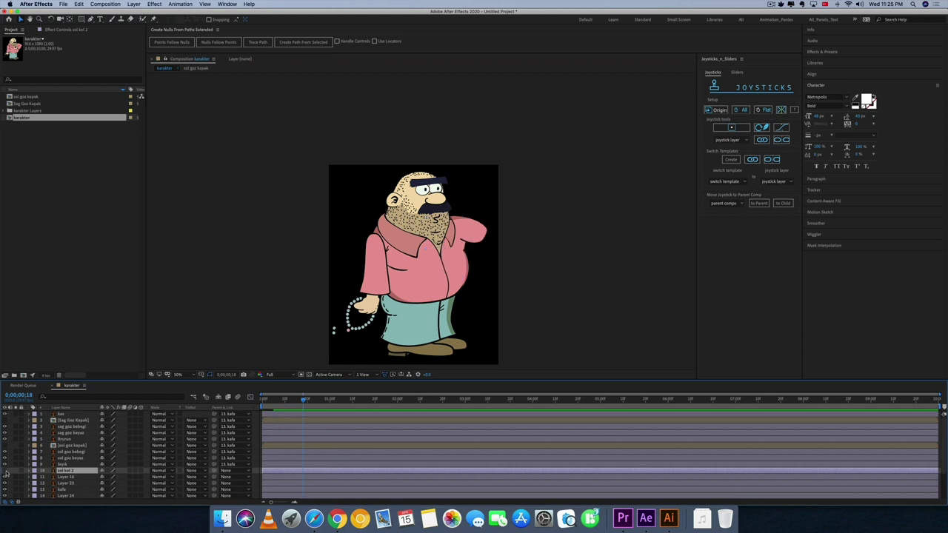
pyautogui.press('space')
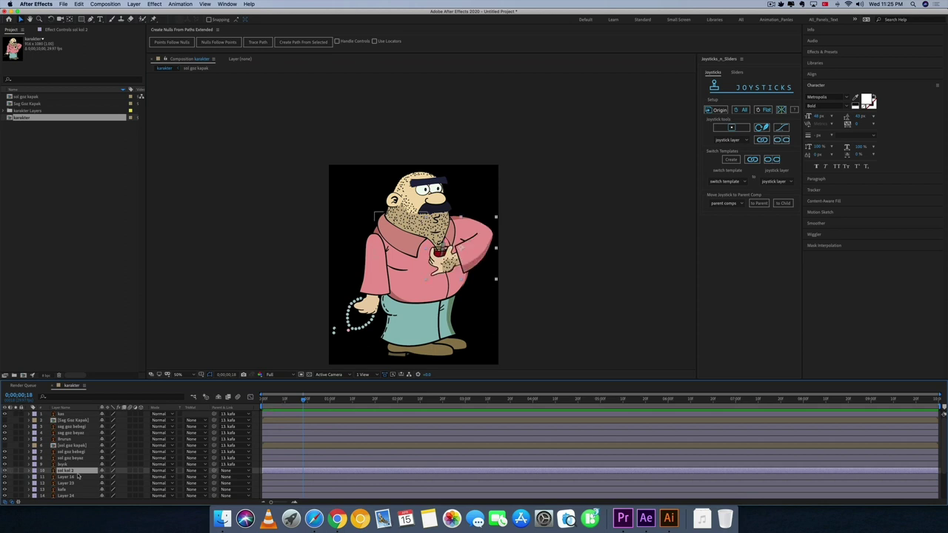
# - Parent sol kol 2 to sol kol 1 and view the composition at 100%
pyautogui.scroll(-2, 186, 467)
pyautogui.scroll(-1, 186, 464)
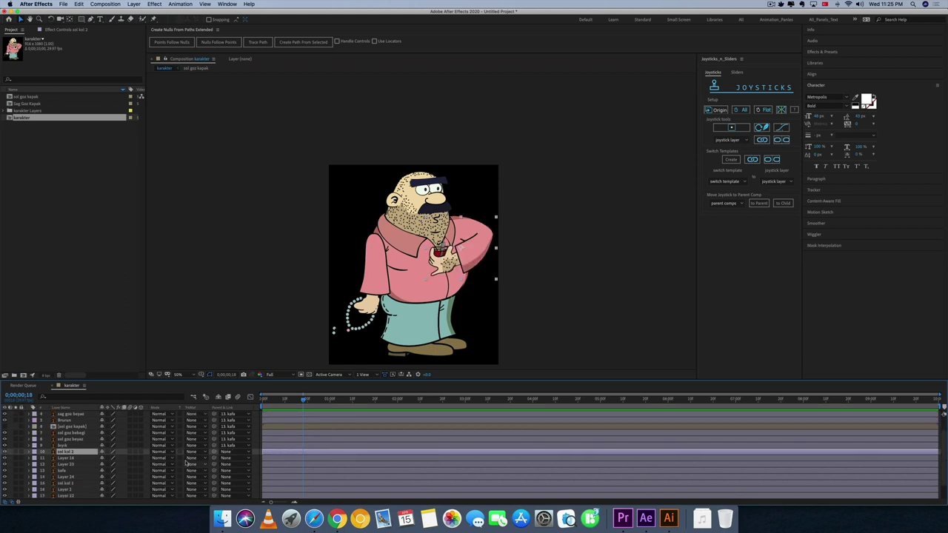
pyautogui.moveTo(214, 451); pyautogui.dragTo(74, 484)
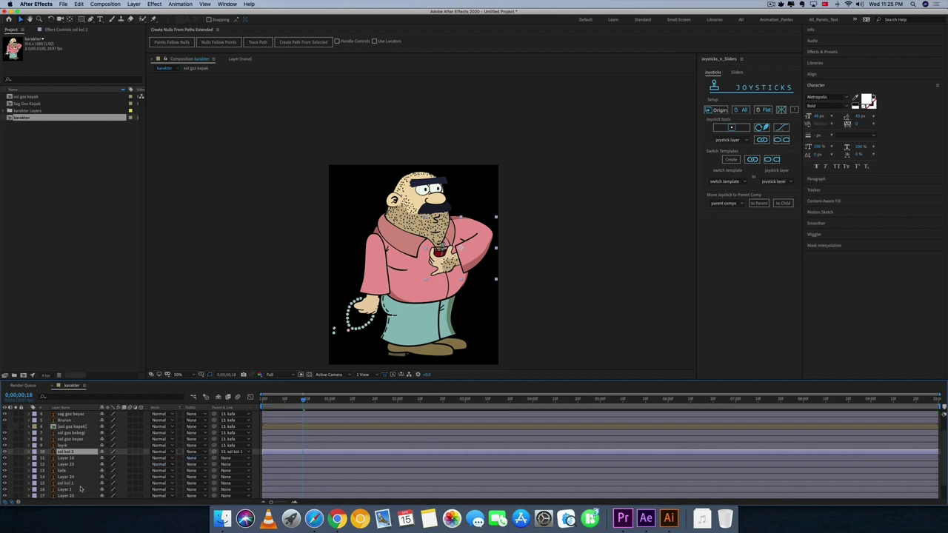
pyautogui.moveTo(71, 453); pyautogui.dragTo(66, 481)
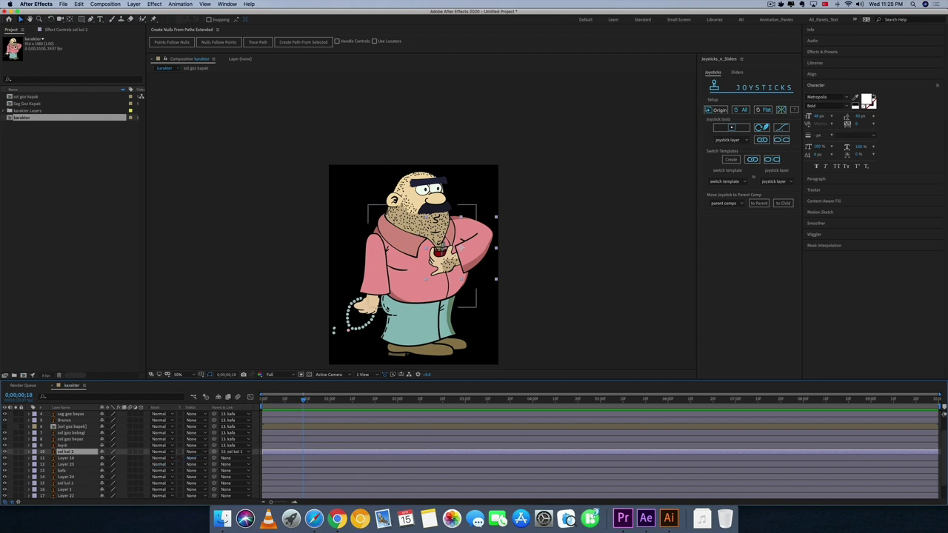
pyautogui.press('/')
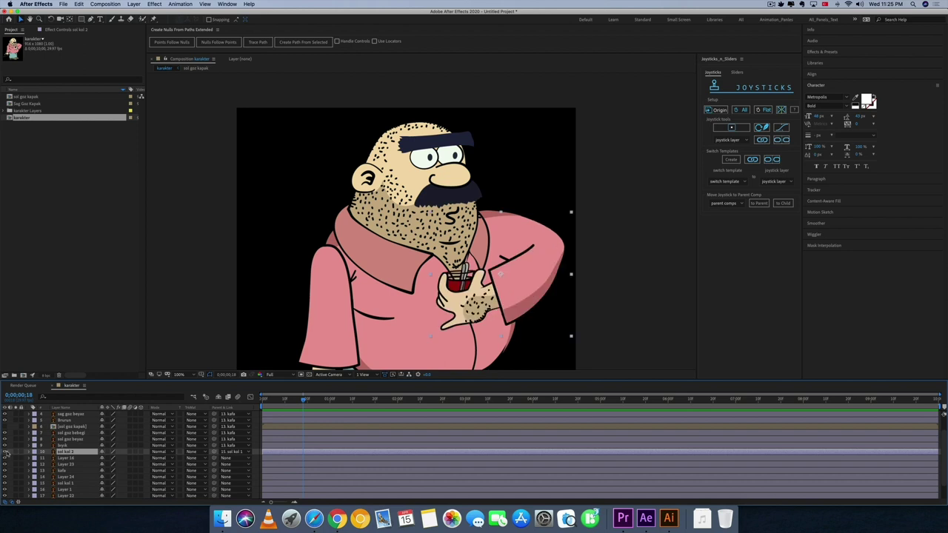
# - Reveal sol kol 2's Rotation and scrub it to test the forearm
pyautogui.hotkey('ctrl', 'd')
pyautogui.click(502, 278)
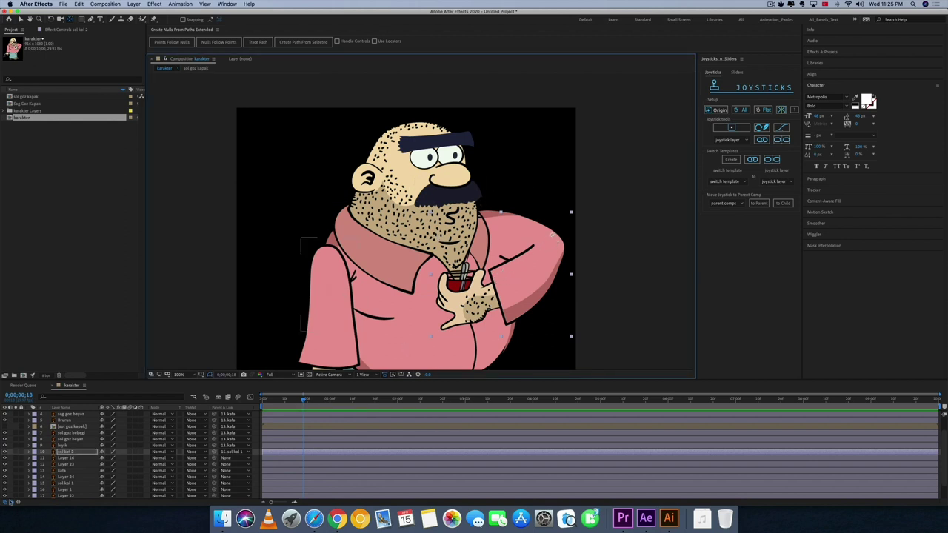
pyautogui.press('r')
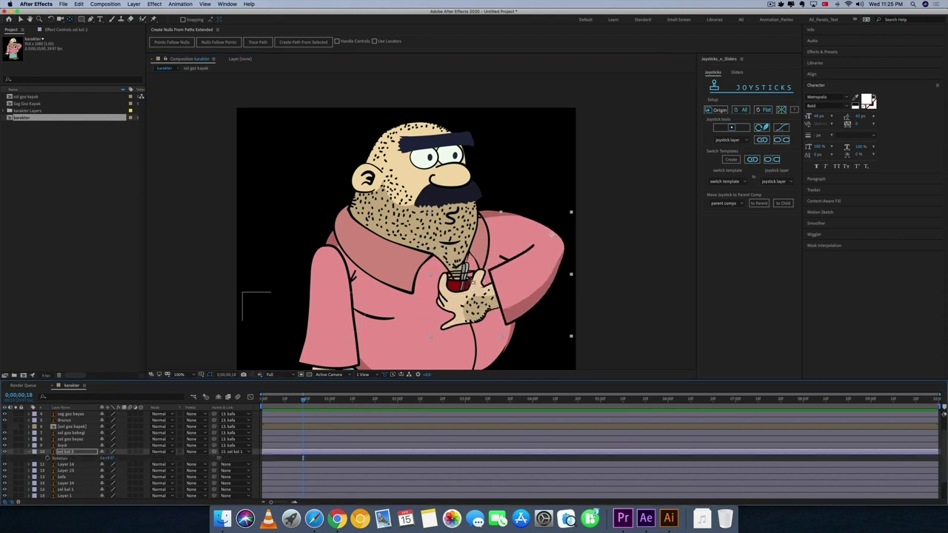
pyautogui.moveTo(109, 458); pyautogui.dragTo(119, 457)
pyautogui.moveTo(534, 222); pyautogui.dragTo(533, 223)
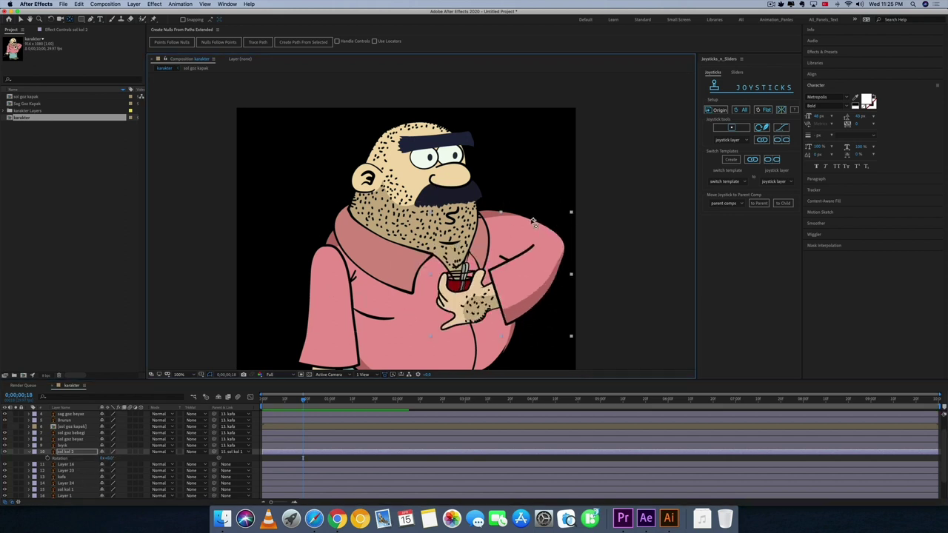
pyautogui.moveTo(109, 457); pyautogui.dragTo(141, 453)
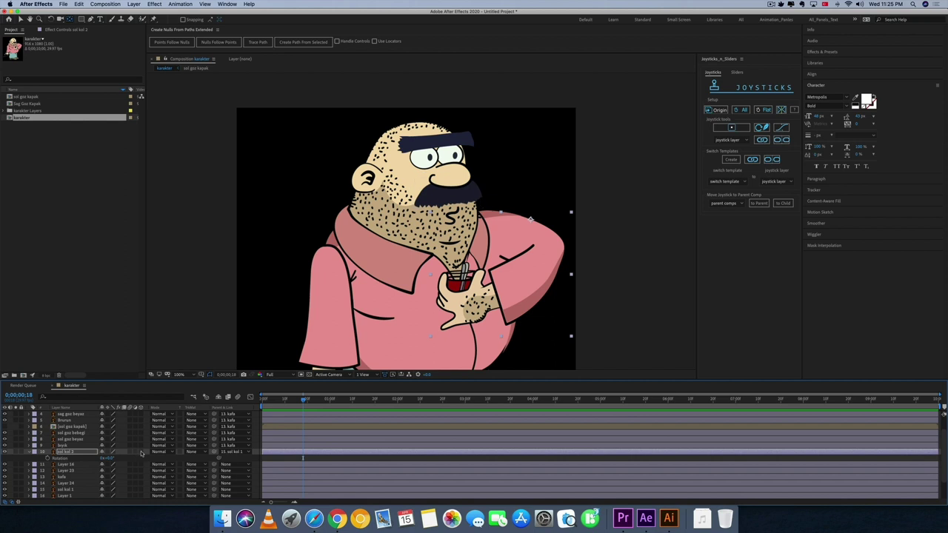
# - Reveal sol kol 1's Rotation and swing the whole arm, ending in the bent pose
pyautogui.click(71, 490)
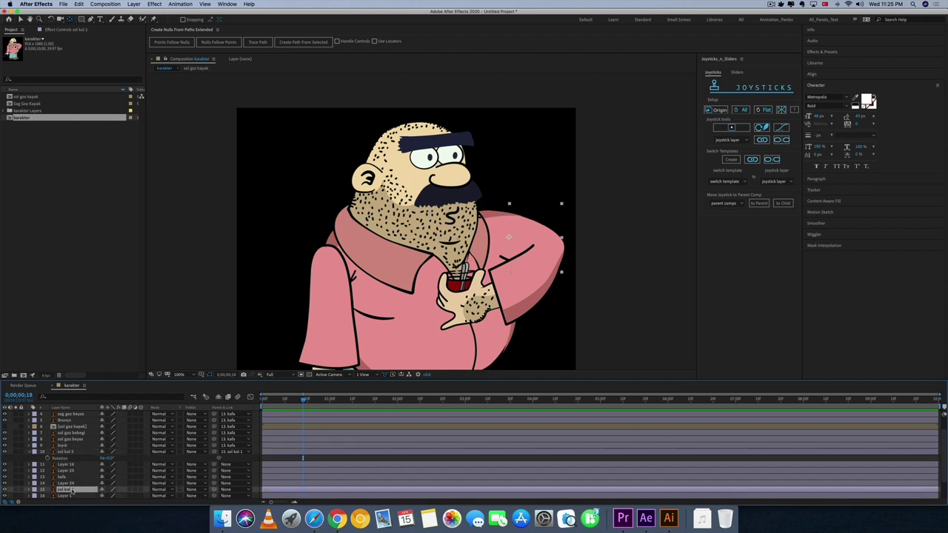
pyautogui.click(511, 240)
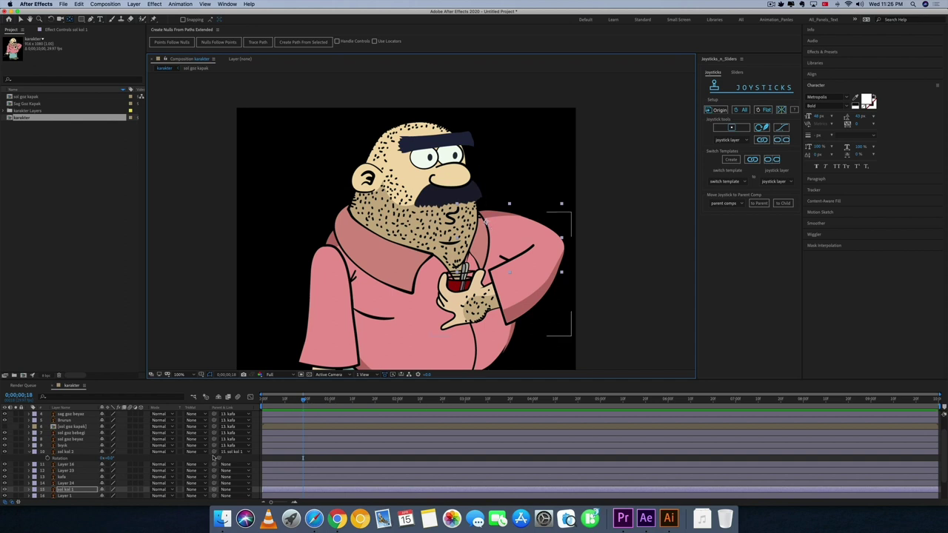
pyautogui.press('r')
pyautogui.moveTo(108, 495); pyautogui.dragTo(113, 497)
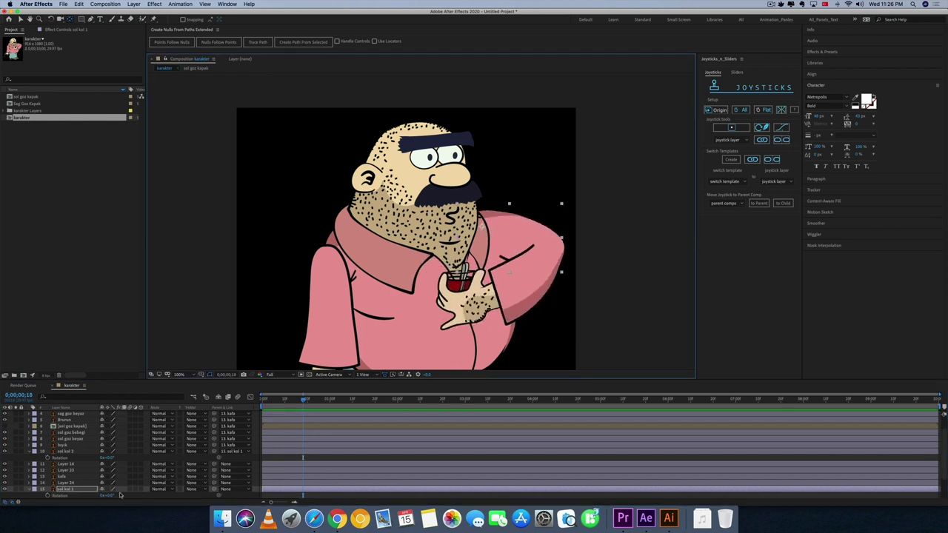
pyautogui.moveTo(112, 496)
pyautogui.mouseDown()
pyautogui.moveTo(126, 494)
pyautogui.moveTo(111, 495)
pyautogui.mouseUp()
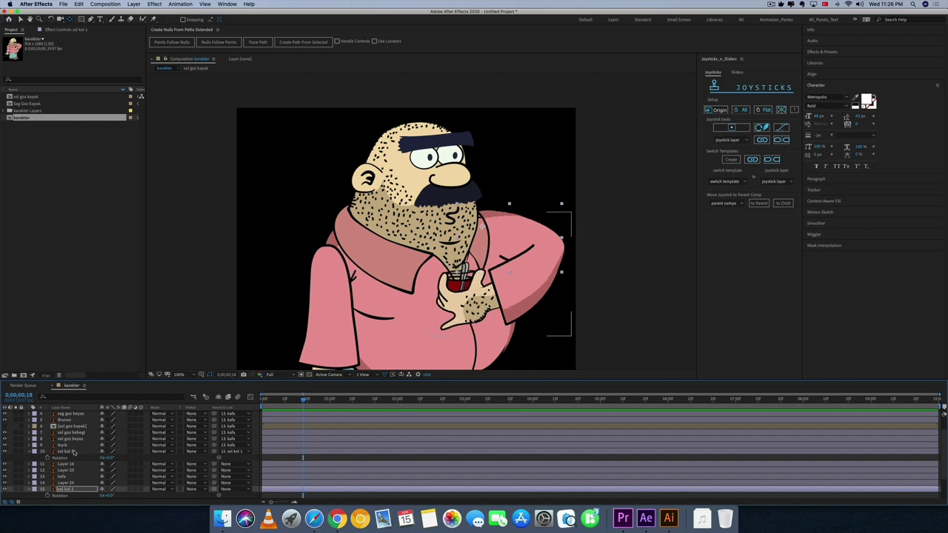
pyautogui.click(66, 476)
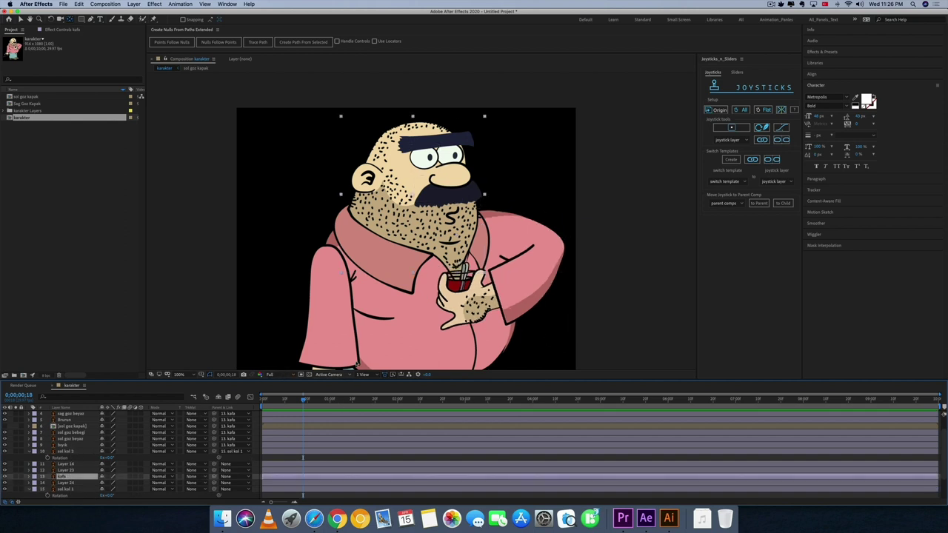
pyautogui.click(423, 199)
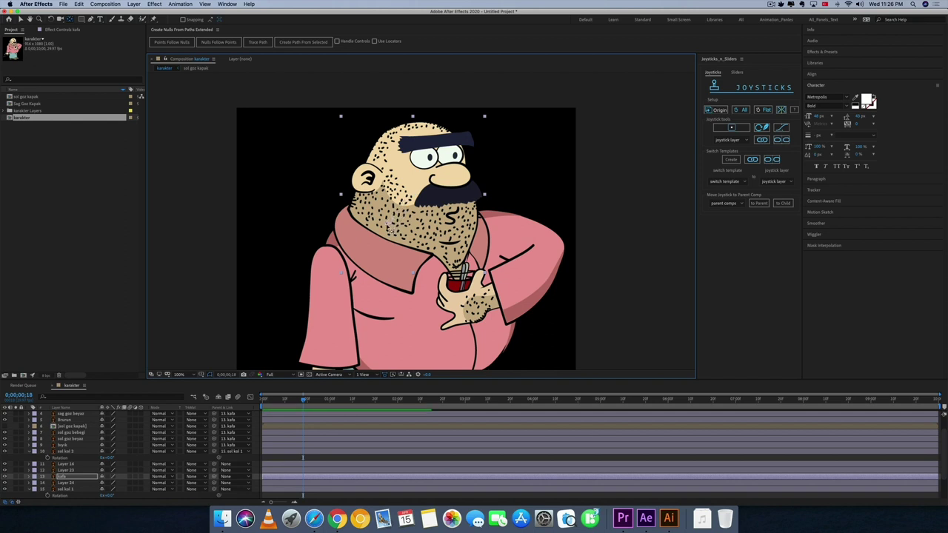
pyautogui.press('r')
pyautogui.moveTo(109, 483); pyautogui.dragTo(115, 483)
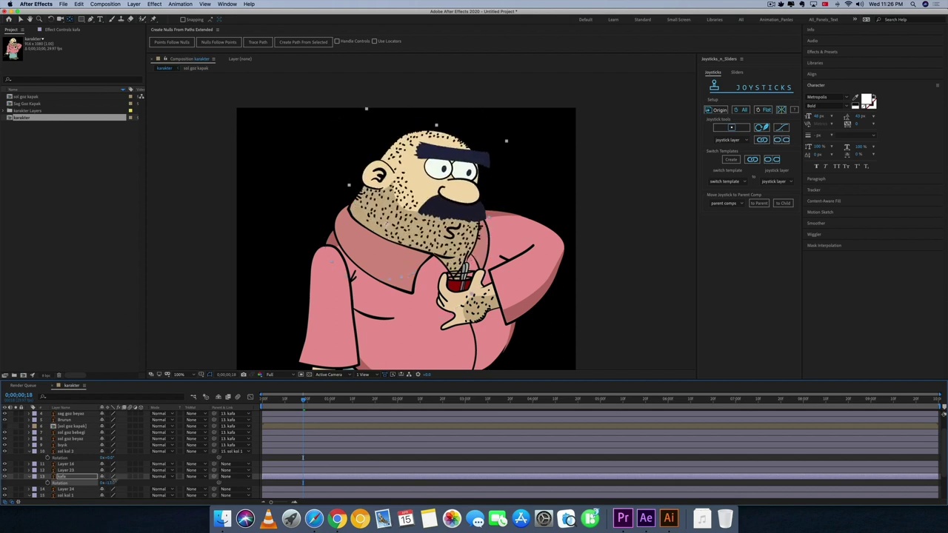
pyautogui.click(389, 231)
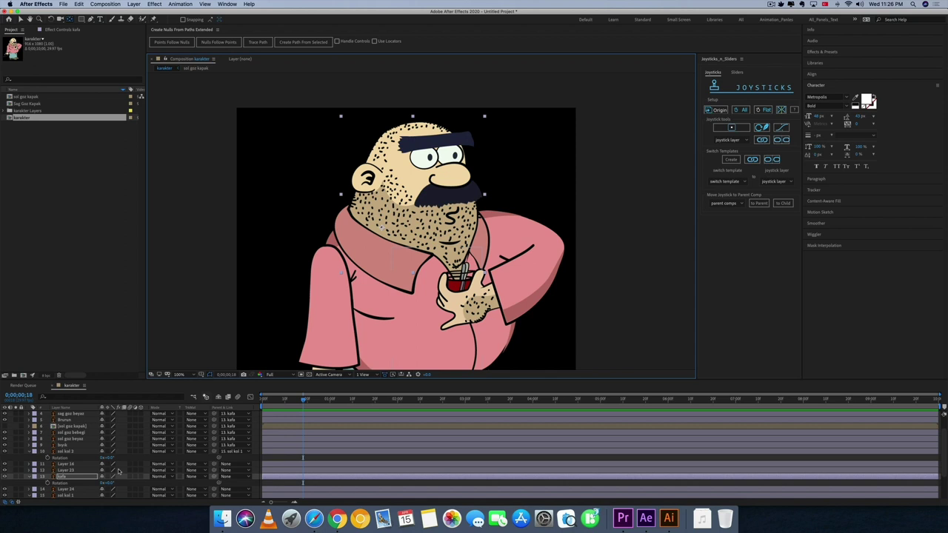
pyautogui.moveTo(110, 483); pyautogui.dragTo(111, 482)
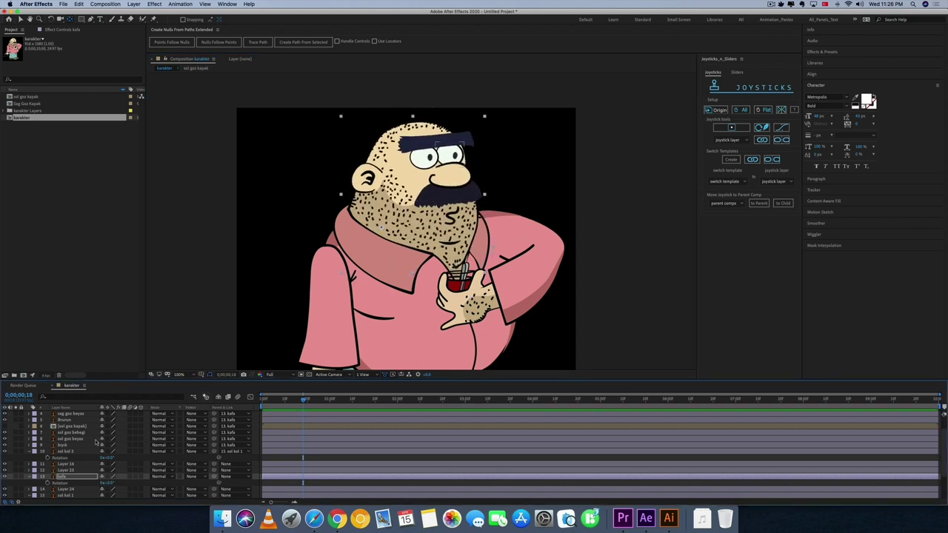
pyautogui.scroll(2, 97, 442)
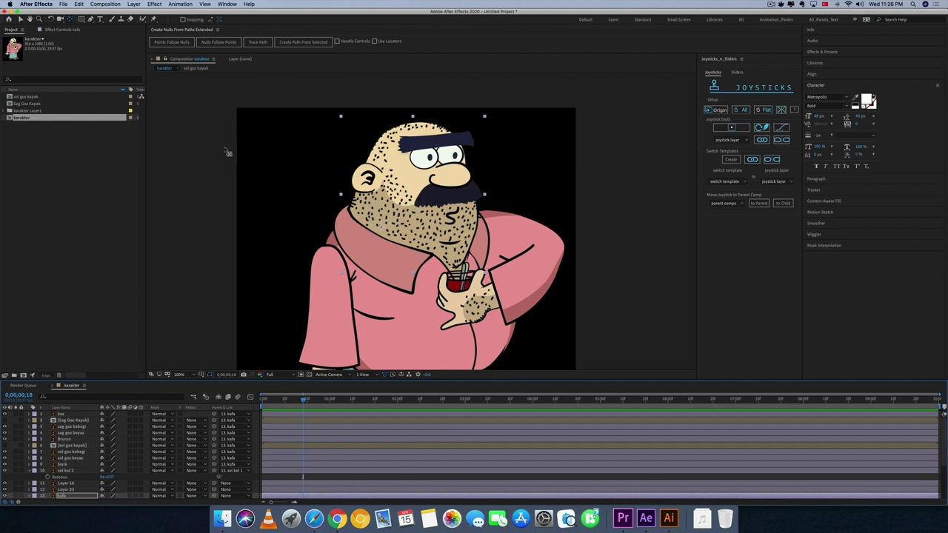
# - Switch to the Selection tool and set the viewer magnification back to 100%
pyautogui.click(83, 419)
pyautogui.click(80, 415)
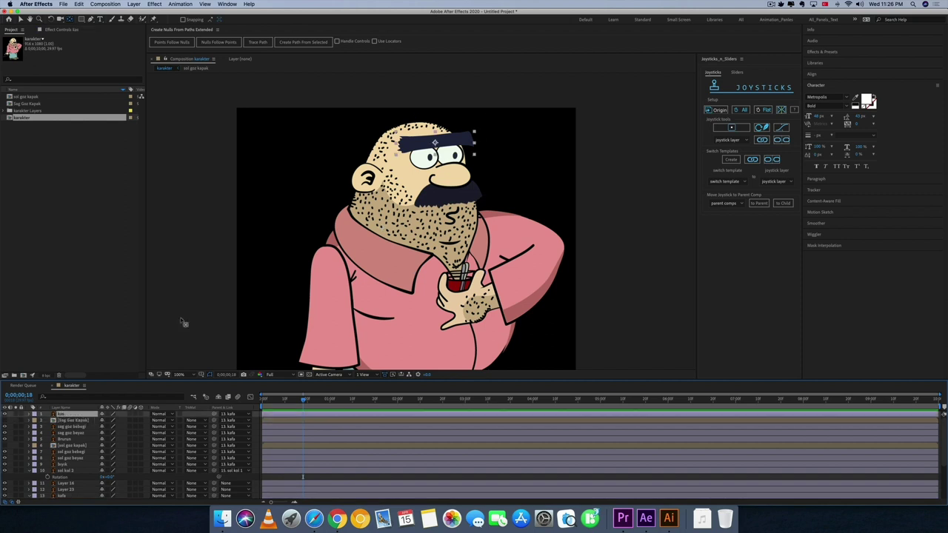
pyautogui.click(20, 19)
pyautogui.scroll(3, 451, 198)
pyautogui.scroll(-1, 451, 198)
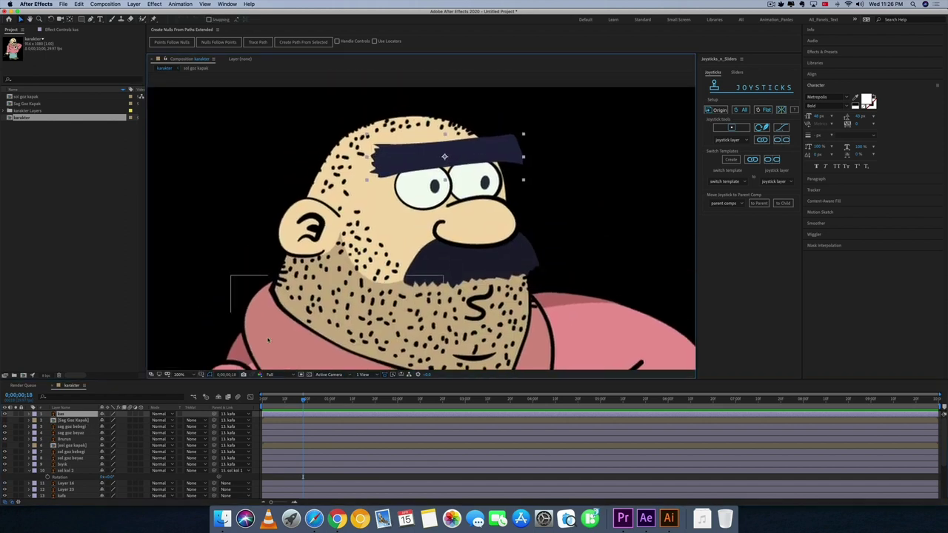
pyautogui.click(181, 375)
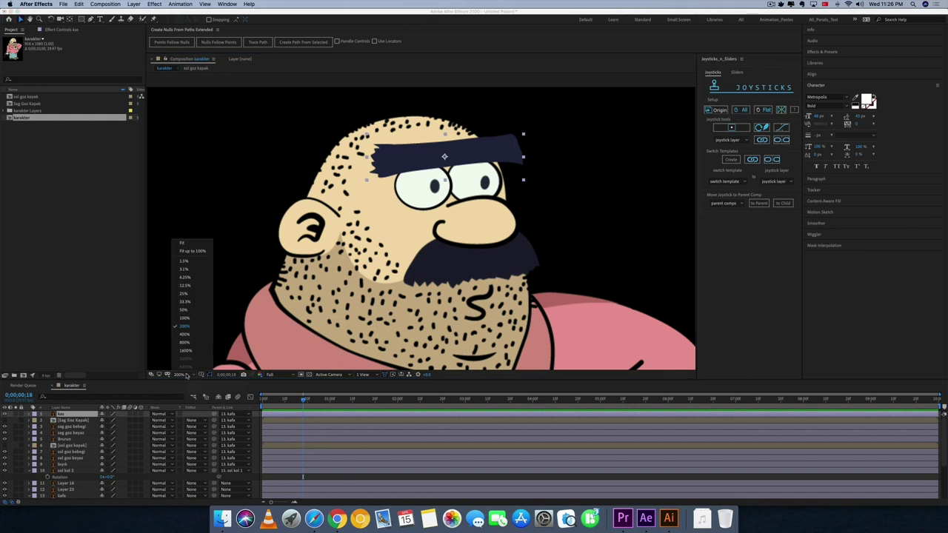
pyautogui.click(187, 318)
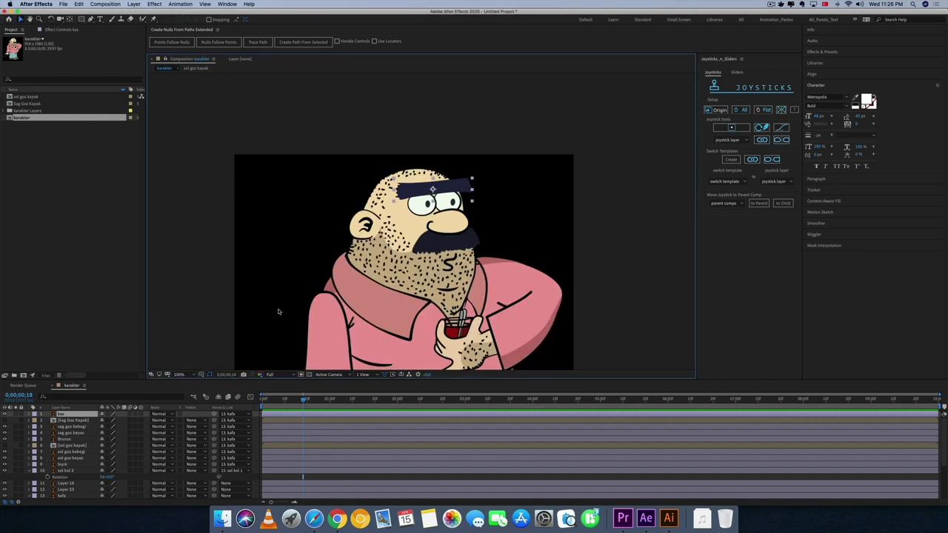
# - Zoom the timeline to individual frames, go to frame 1, and select layers kas through boyik
pyautogui.click(641, 239)
pyautogui.click(72, 464)
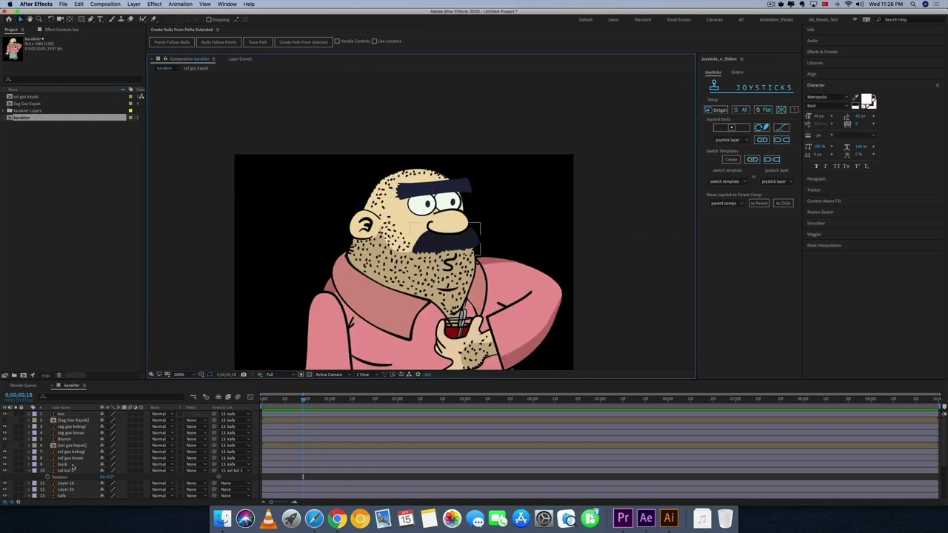
pyautogui.click(72, 464)
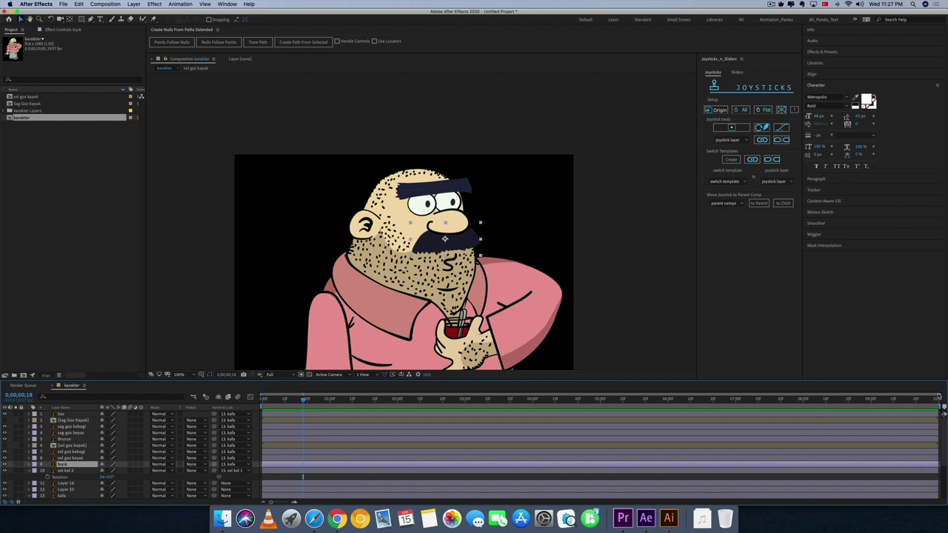
pyautogui.press('=')
pyautogui.press('=')
pyautogui.press('=')
pyautogui.press('=')
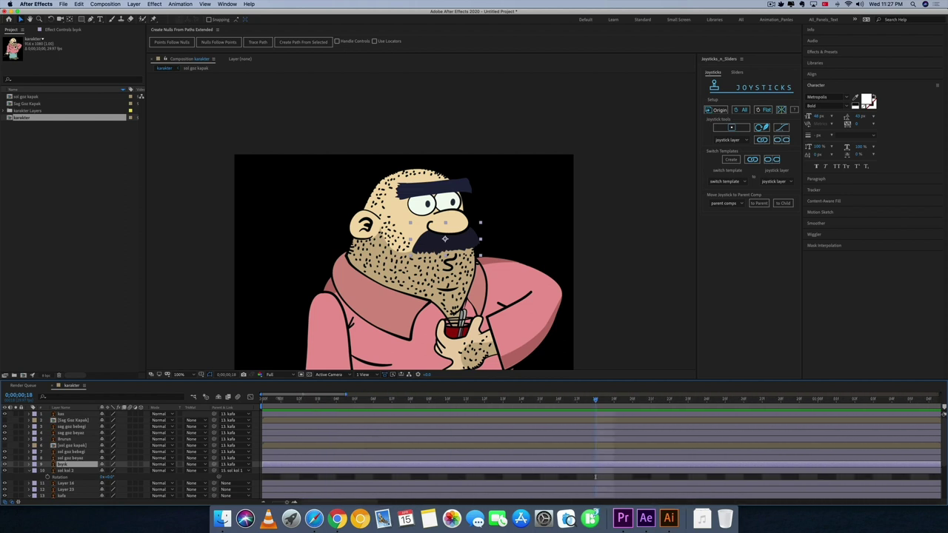
pyautogui.click(281, 400)
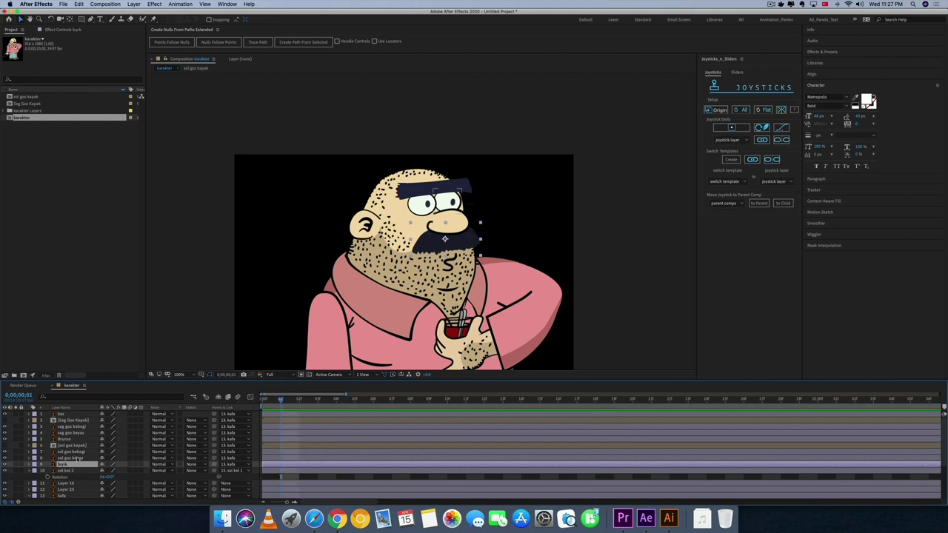
pyautogui.keyDown('shift'); pyautogui.click(68, 420); pyautogui.keyUp('shift')
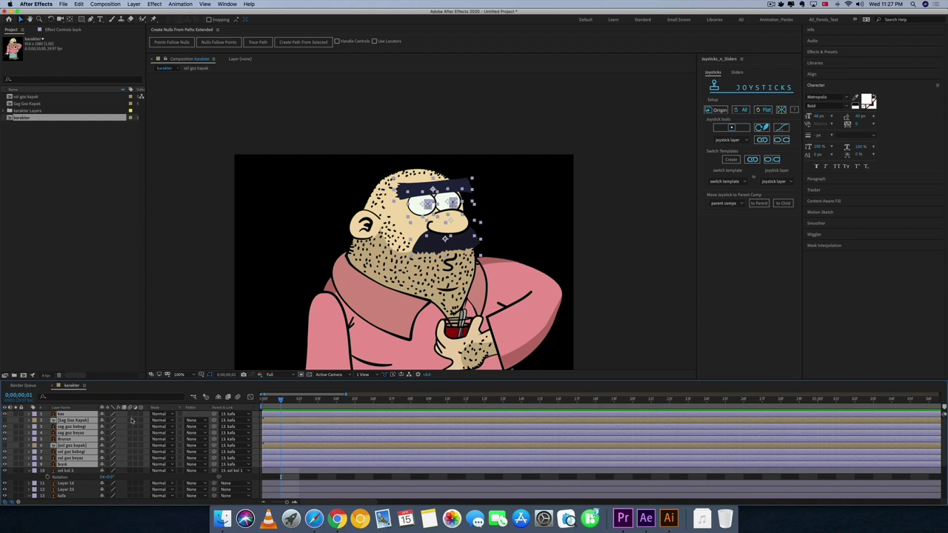
# - Add Position keyframes to the selected face layers and nudge them left and back right
pyautogui.press('p')
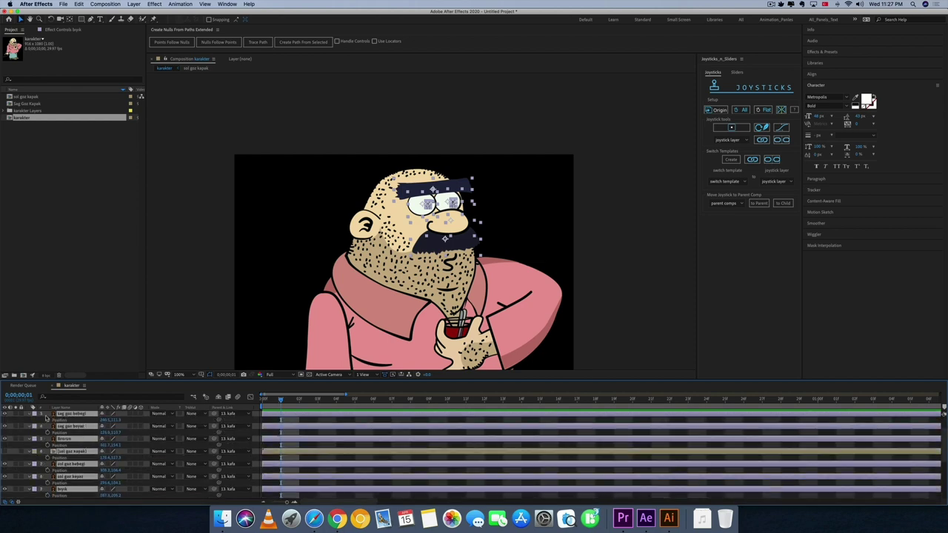
pyautogui.hotkey('alt', 'shift', 'p')
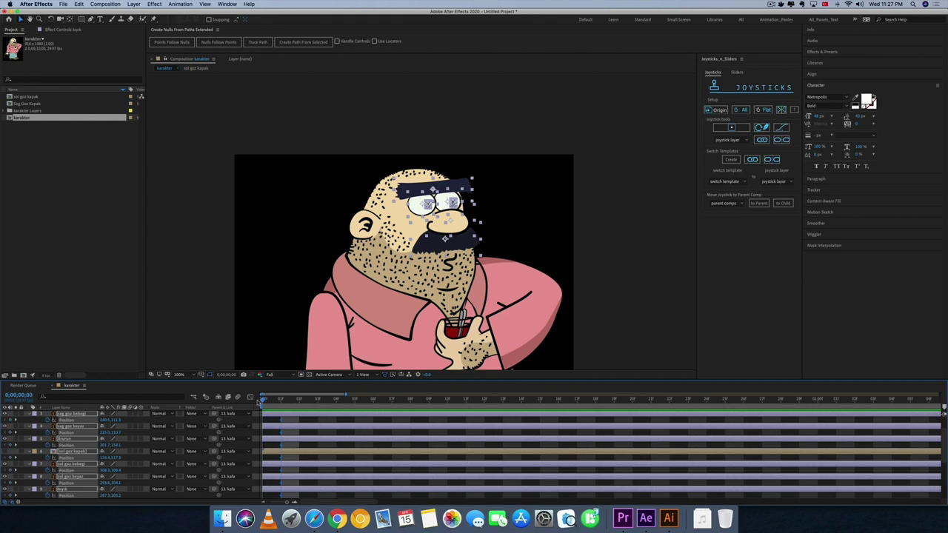
pyautogui.click(512, 312)
pyautogui.hotkey('shift', 'Left')
pyautogui.hotkey('shift', 'Left')
pyautogui.hotkey('shift', 'Left')
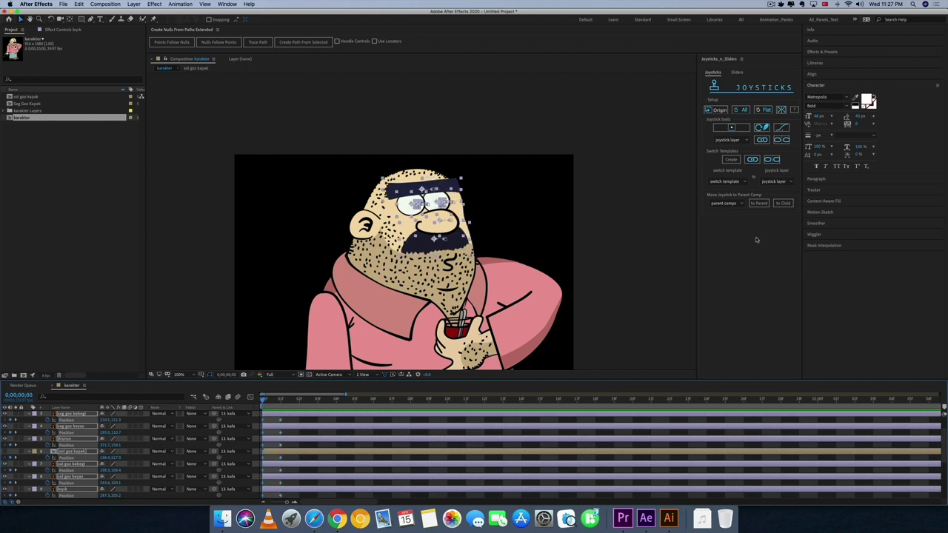
pyautogui.hotkey('shift', 'Right')
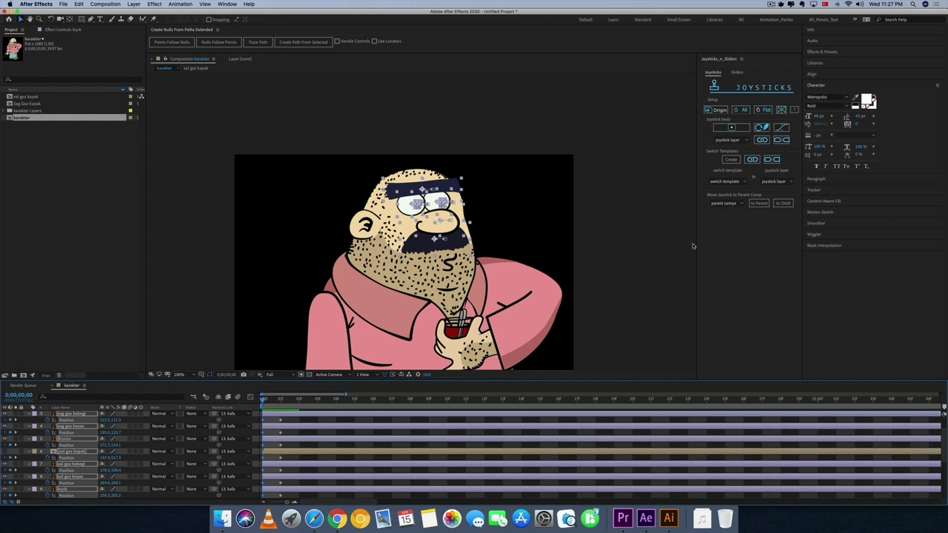
# - Select the nose layer Brunun and start renaming it
pyautogui.click(162, 335)
pyautogui.scroll(-2, 95, 444)
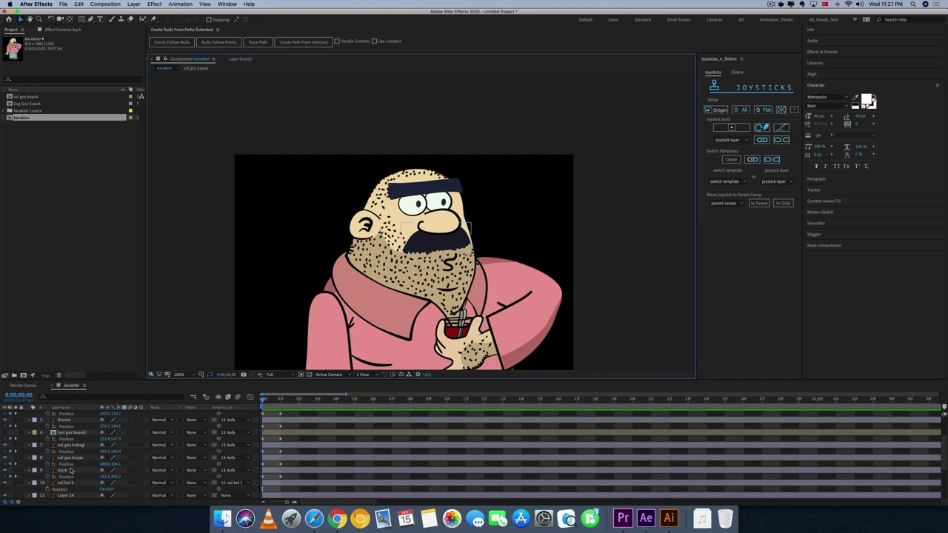
pyautogui.scroll(2, 78, 455)
pyautogui.click(66, 439)
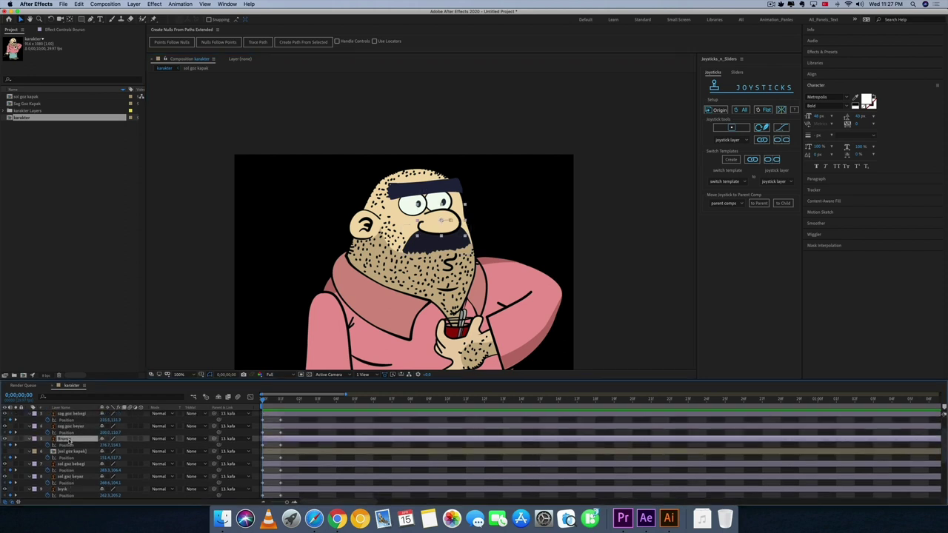
pyautogui.press('Return')
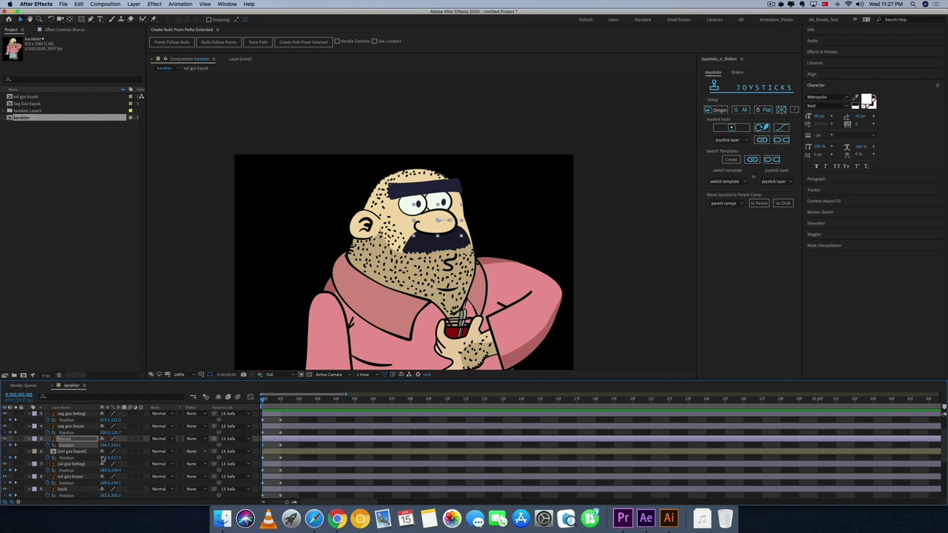
# - Select both eye pupil layers and step between frames 1 and 0
pyautogui.scroll(1, 83, 457)
pyautogui.click(78, 428)
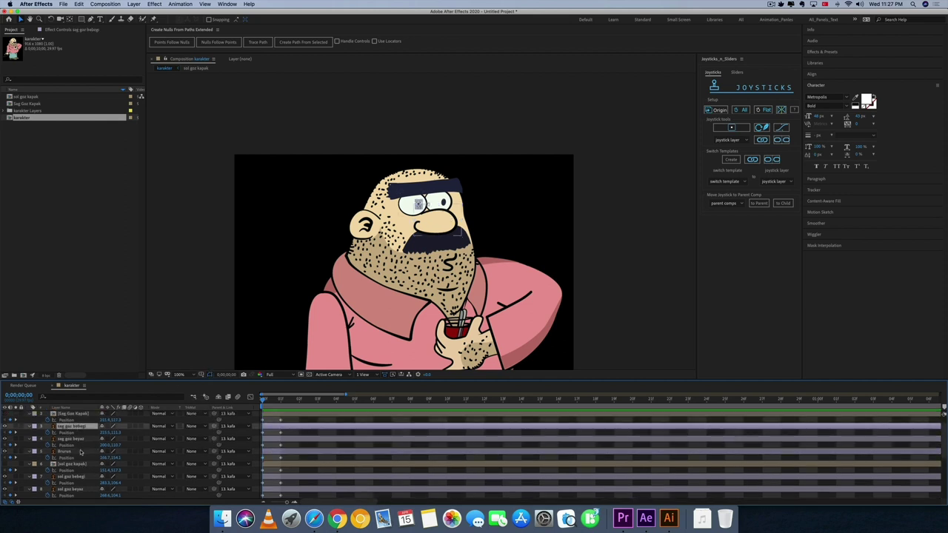
pyautogui.scroll(1, 82, 453)
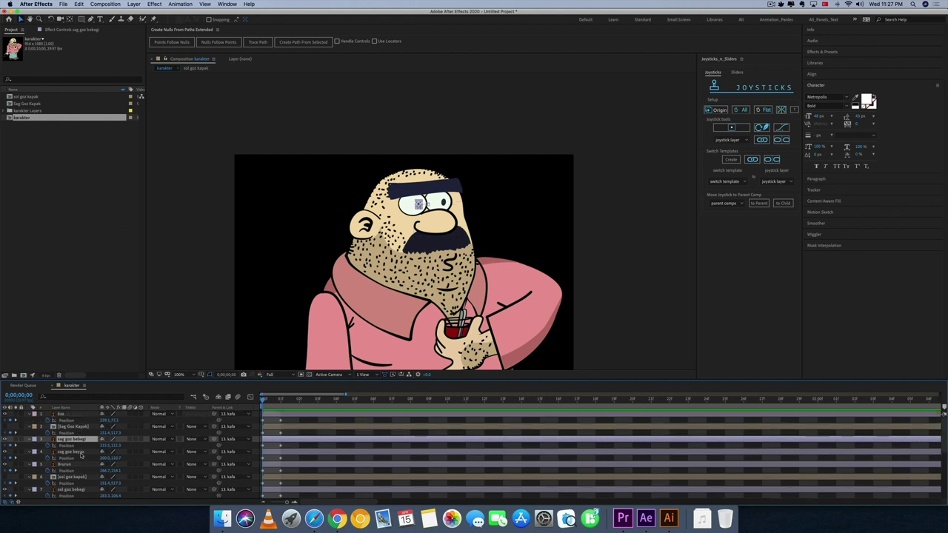
pyautogui.keyDown('super'); pyautogui.click(81, 490); pyautogui.keyUp('super')
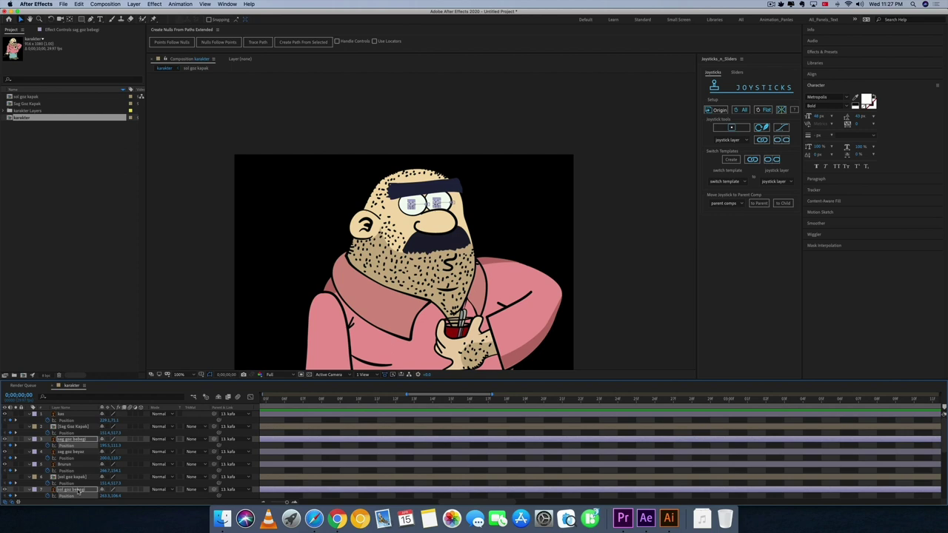
pyautogui.moveTo(323, 400)
pyautogui.mouseDown()
pyautogui.moveTo(263, 401)
pyautogui.moveTo(281, 406)
pyautogui.mouseUp()
pyautogui.press('F2')
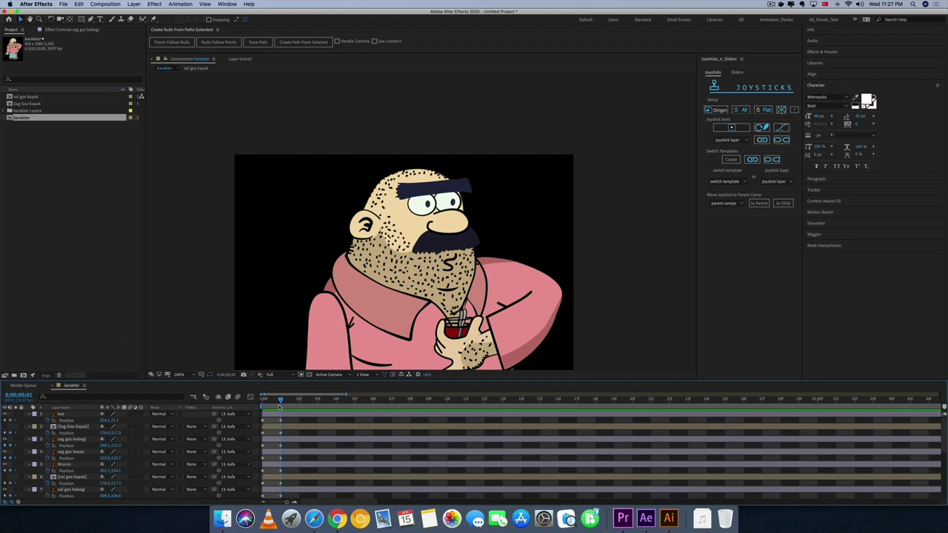
# - At frame 2, nudge the eyebrow, eye, nose and mustache layers to the left
pyautogui.click(77, 453)
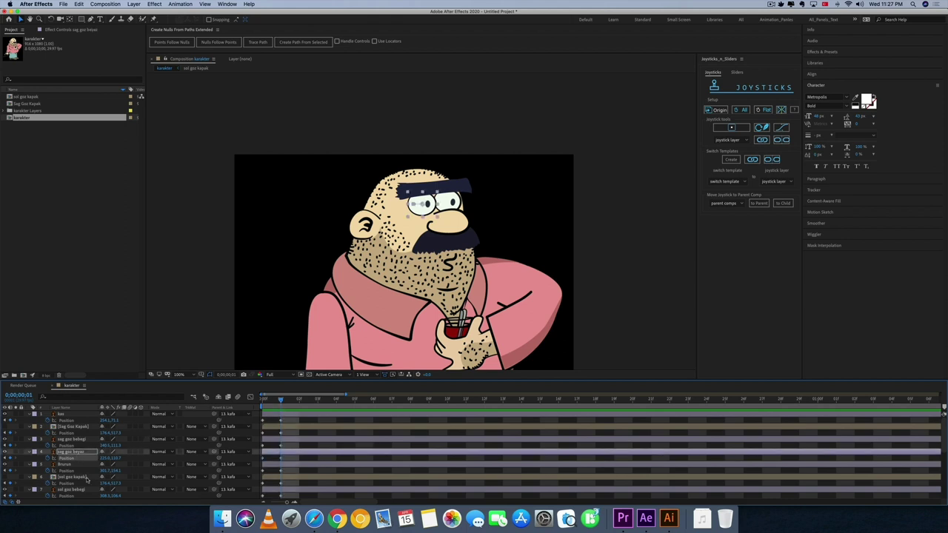
pyautogui.click(84, 440)
pyautogui.keyDown('super'); pyautogui.click(83, 489); pyautogui.keyUp('super')
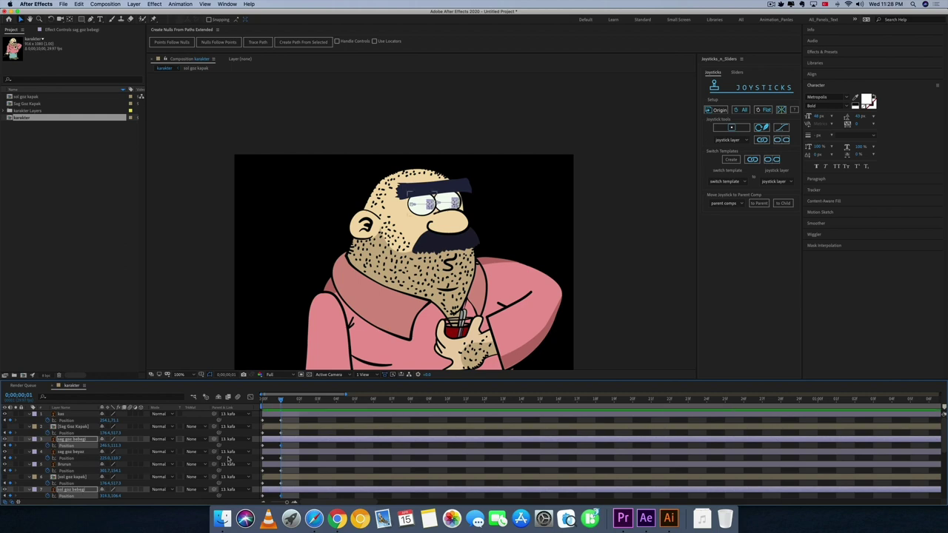
pyautogui.click(299, 404)
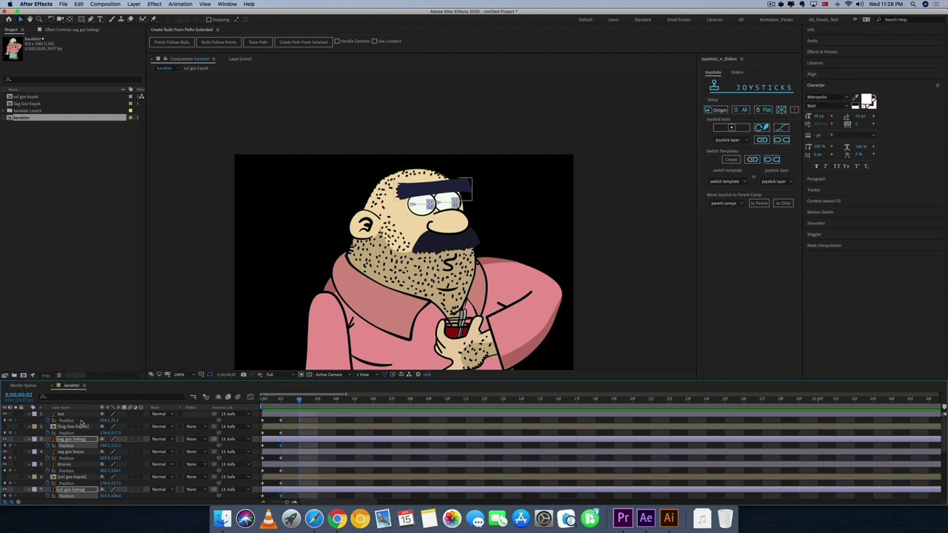
pyautogui.click(78, 420)
pyautogui.keyDown('super'); pyautogui.click(73, 490); pyautogui.keyUp('super')
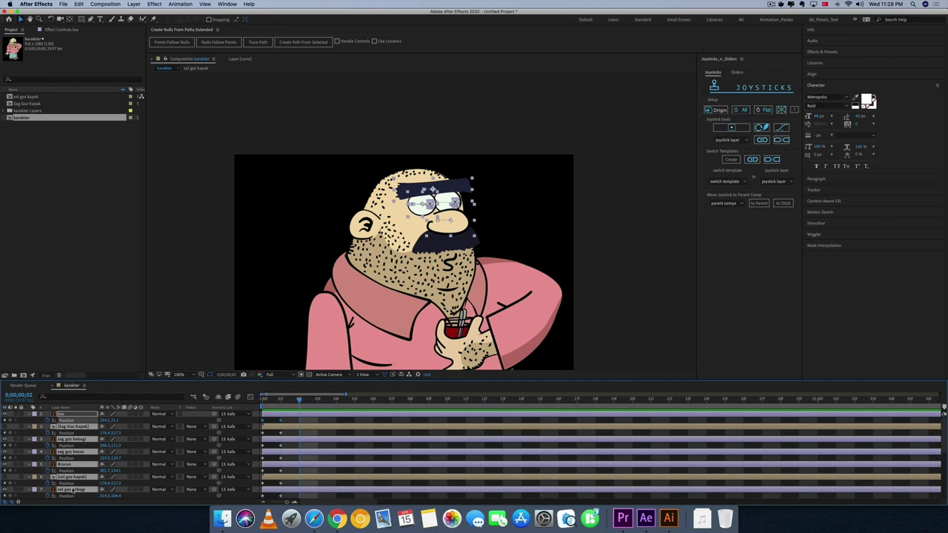
pyautogui.scroll(-1, 74, 490)
pyautogui.keyDown('super'); pyautogui.click(74, 484); pyautogui.keyUp('super')
pyautogui.keyDown('super'); pyautogui.click(83, 496); pyautogui.keyUp('super')
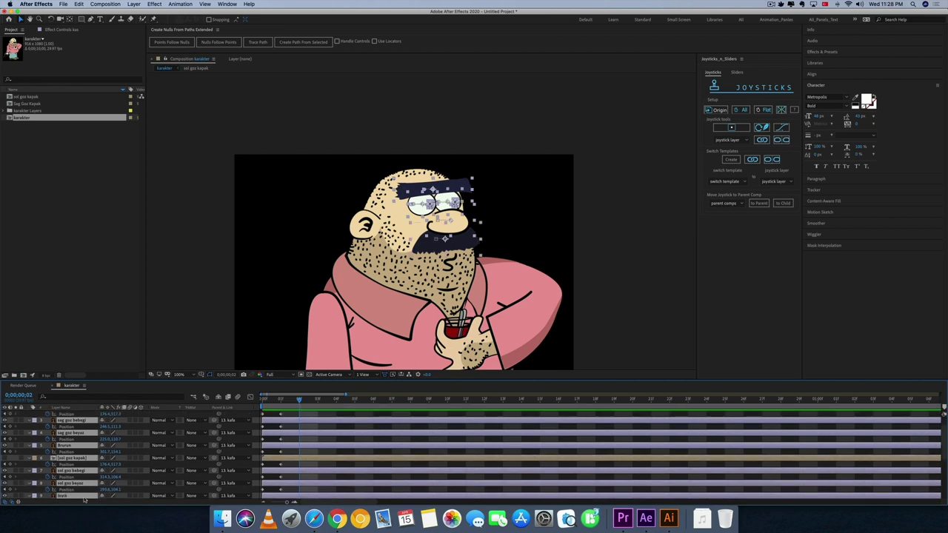
pyautogui.hotkey('shift', 'Left')
pyautogui.hotkey('shift', 'Left')
pyautogui.hotkey('shift', 'Left')
pyautogui.hotkey('shift', 'Left')
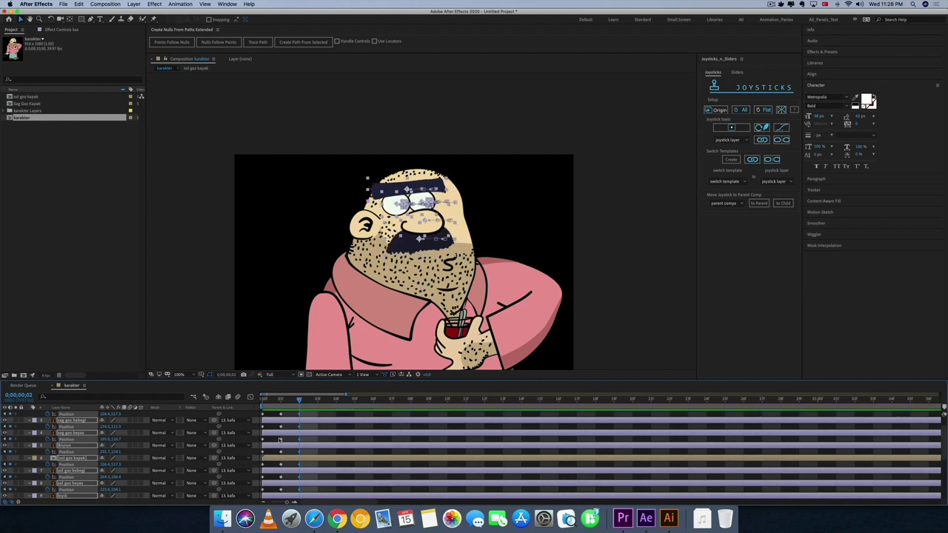
# - Shift the mustache slightly to the right at frame 2
pyautogui.click(592, 295)
pyautogui.click(429, 242)
pyautogui.moveTo(431, 244); pyautogui.dragTo(434, 245)
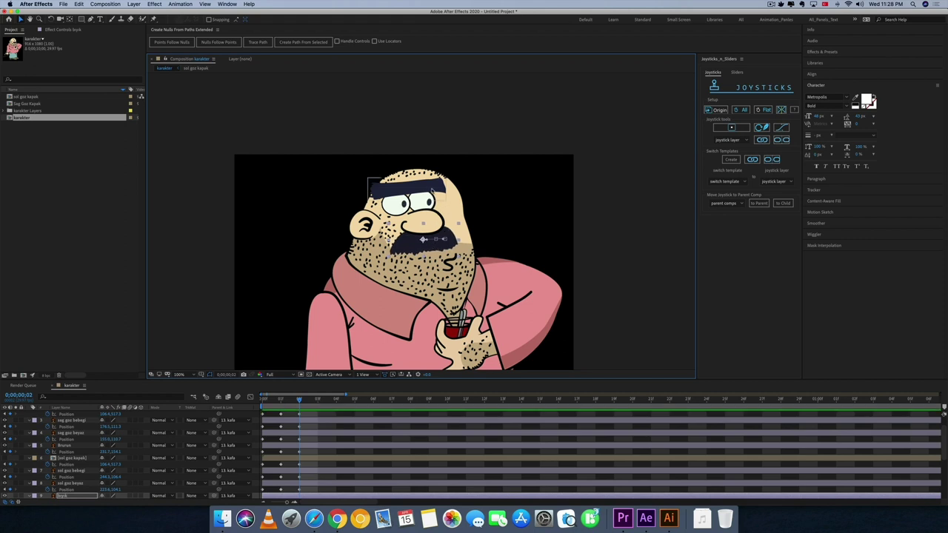
pyautogui.click(432, 186)
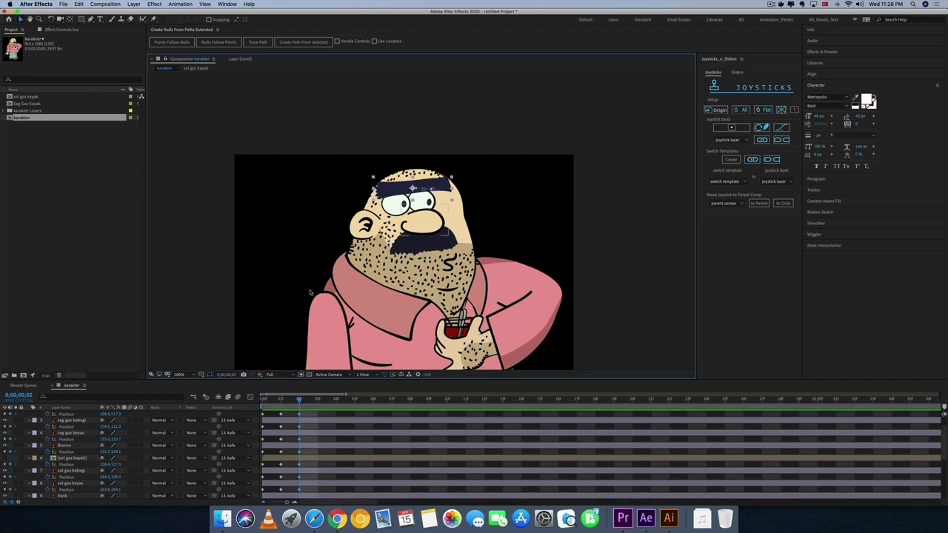
# - Nudge the sol and sag goz bebegi pupils left, then preview and scrub the motion
pyautogui.click(76, 471)
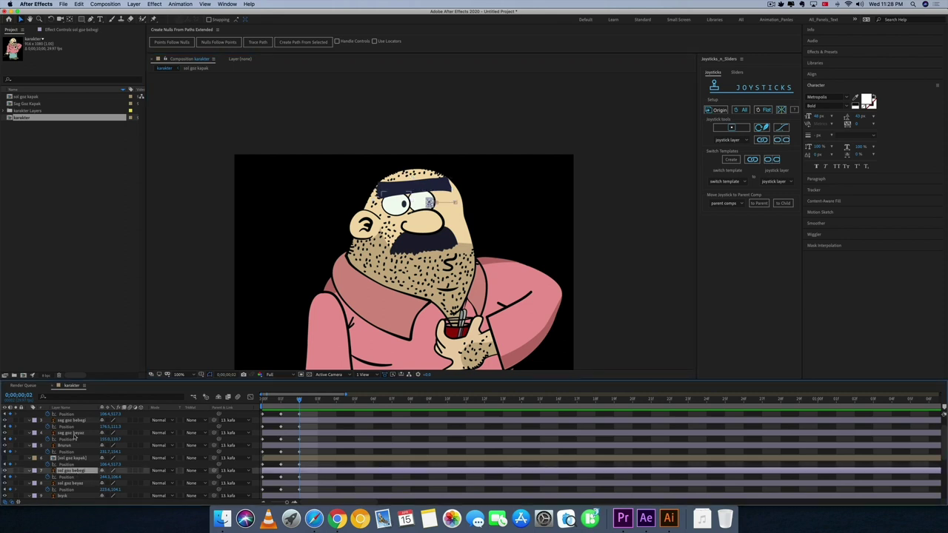
pyautogui.keyDown('super'); pyautogui.click(77, 420); pyautogui.keyUp('super')
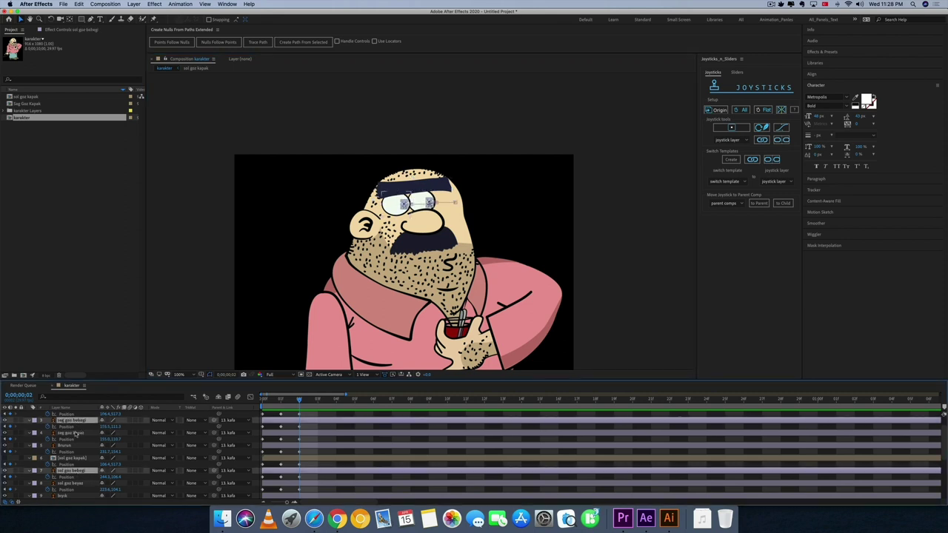
pyautogui.hotkey('shift', 'Left')
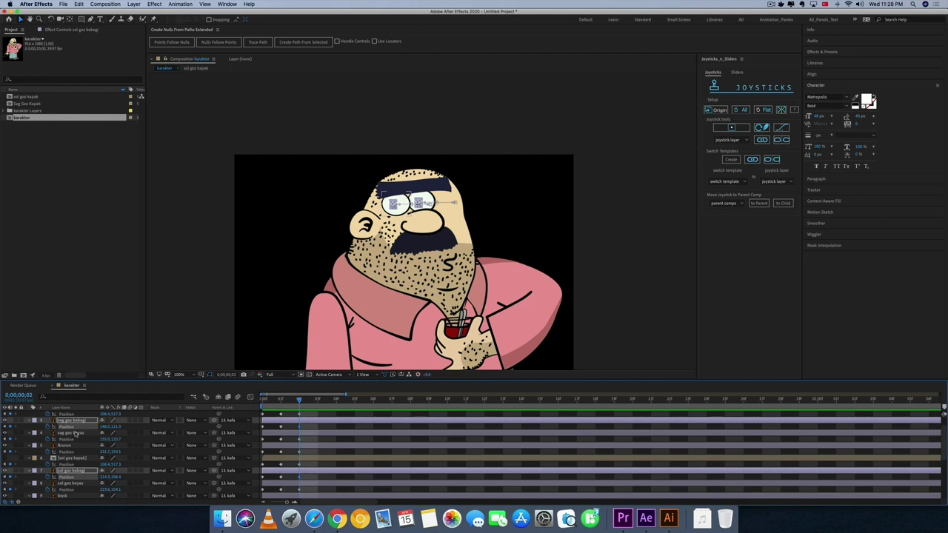
pyautogui.press('space')
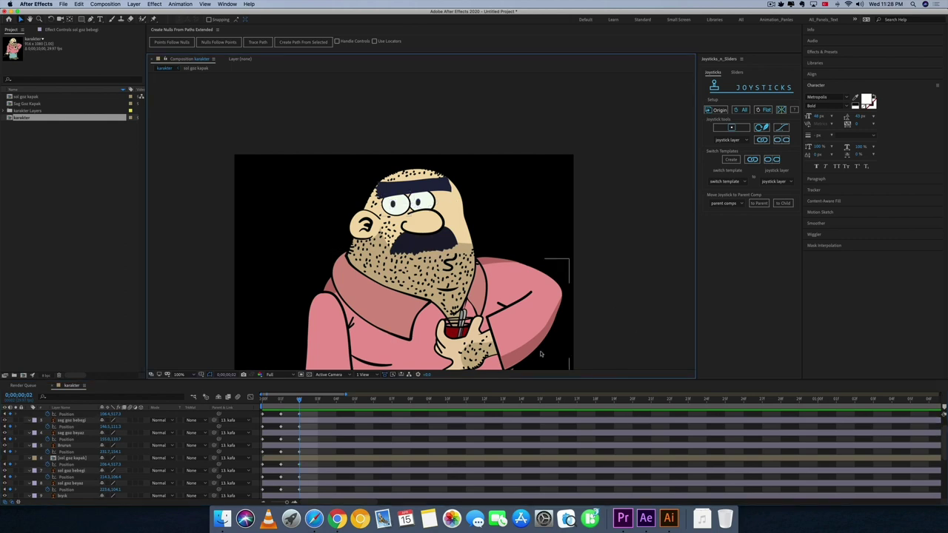
pyautogui.click(298, 402)
pyautogui.moveTo(287, 405)
pyautogui.mouseDown()
pyautogui.moveTo(261, 408)
pyautogui.moveTo(301, 408)
pyautogui.mouseUp()
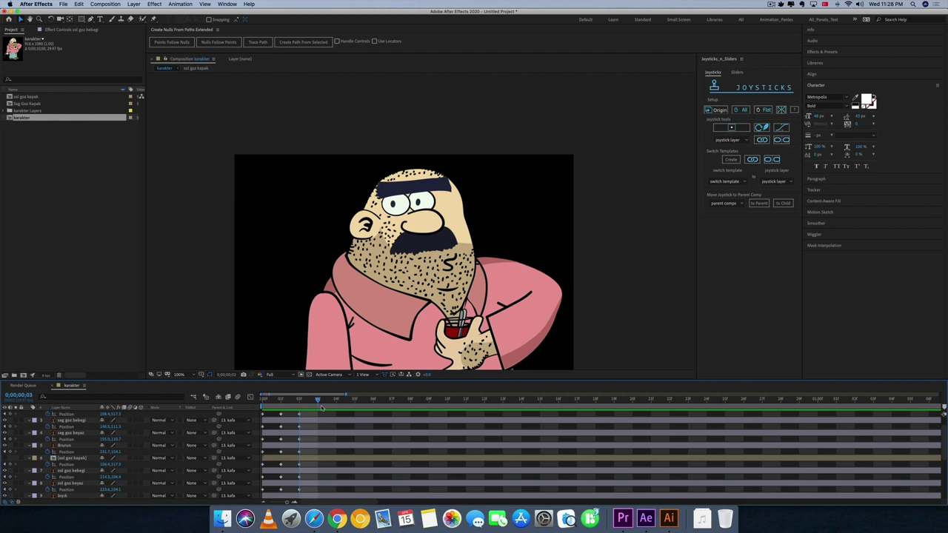
# - At frame 3, raise the eyebrow and neighbouring facial layers up and slightly left
pyautogui.click(75, 421)
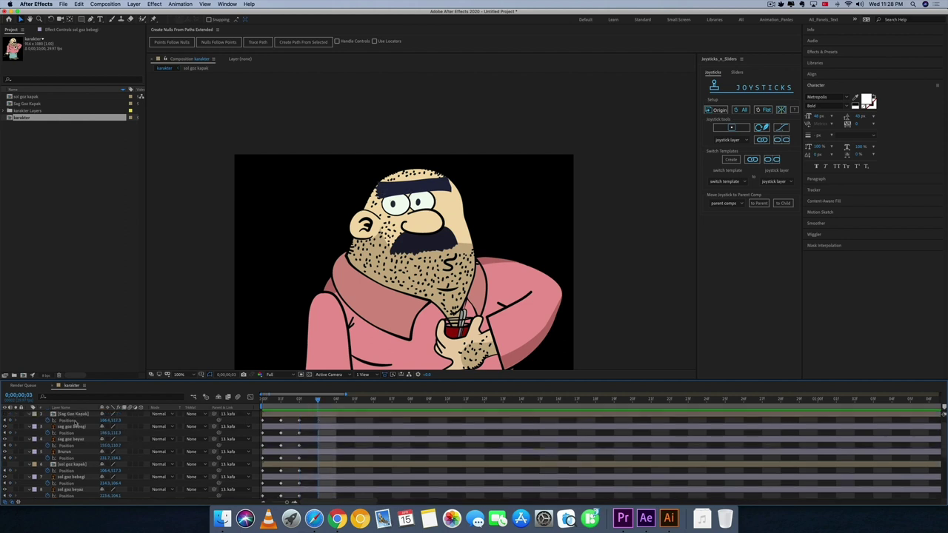
pyautogui.scroll(-3, 80, 447)
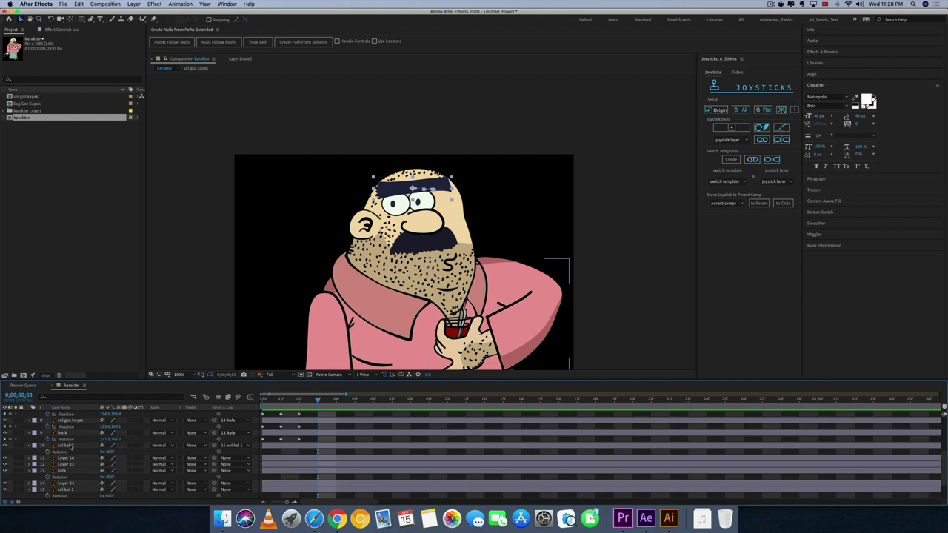
pyautogui.keyDown('shift'); pyautogui.click(70, 433); pyautogui.keyUp('shift')
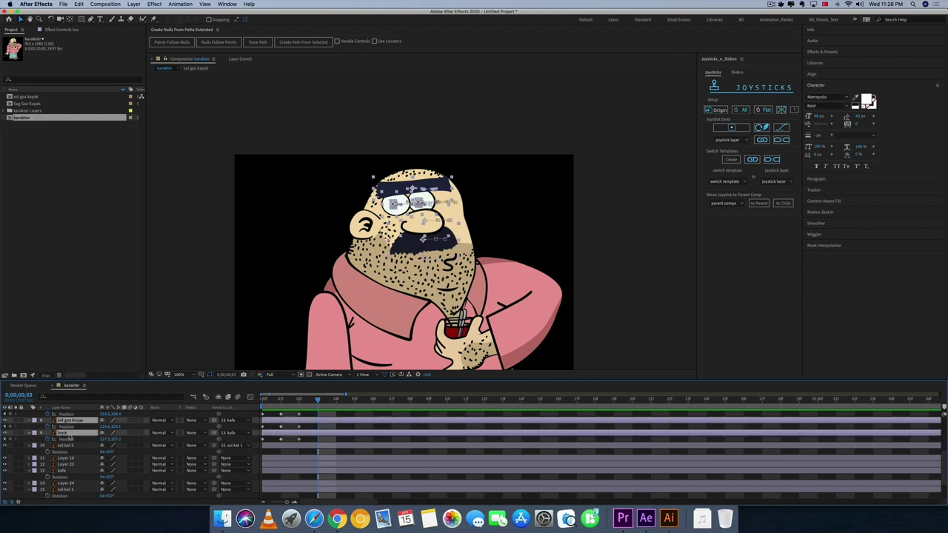
pyautogui.moveTo(69, 438); pyautogui.dragTo(70, 438)
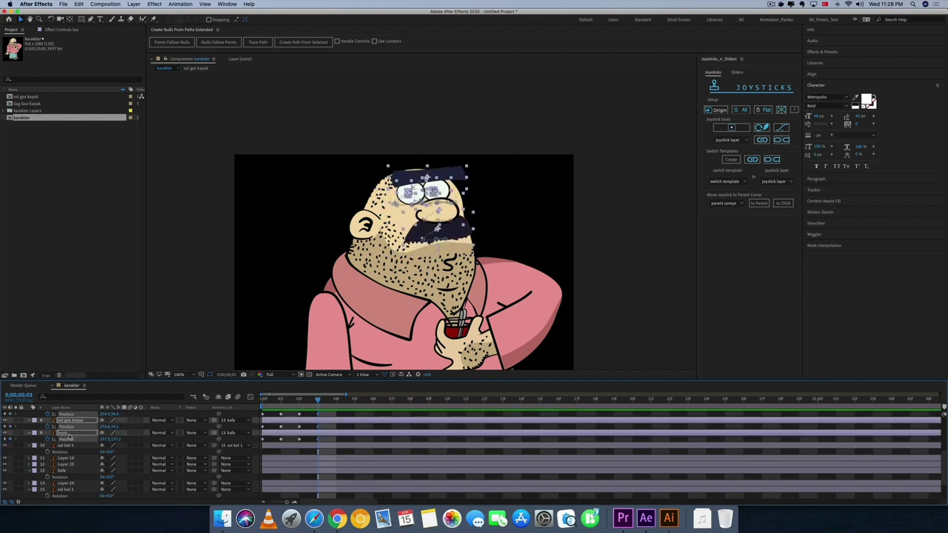
pyautogui.moveTo(69, 438); pyautogui.dragTo(71, 438)
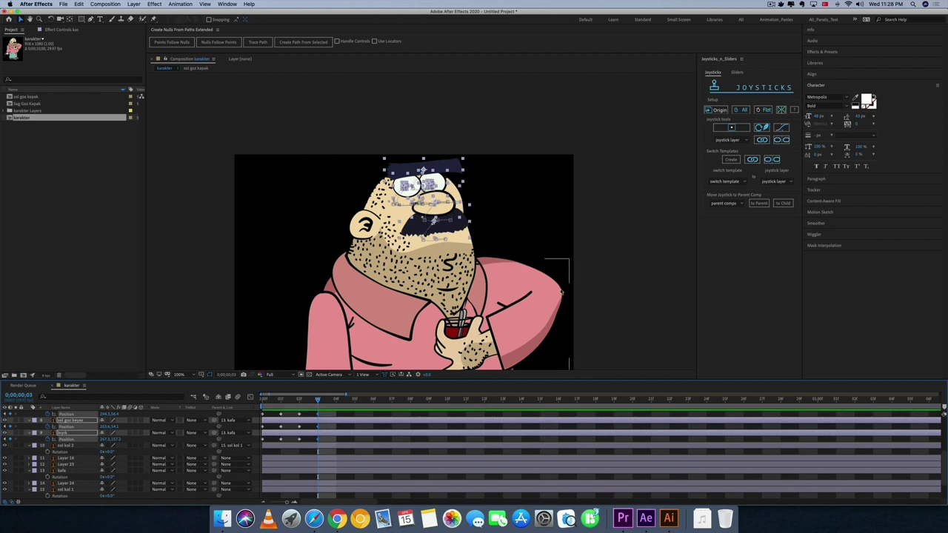
pyautogui.scroll(2, 591, 275)
pyautogui.moveTo(447, 214); pyautogui.dragTo(443, 209)
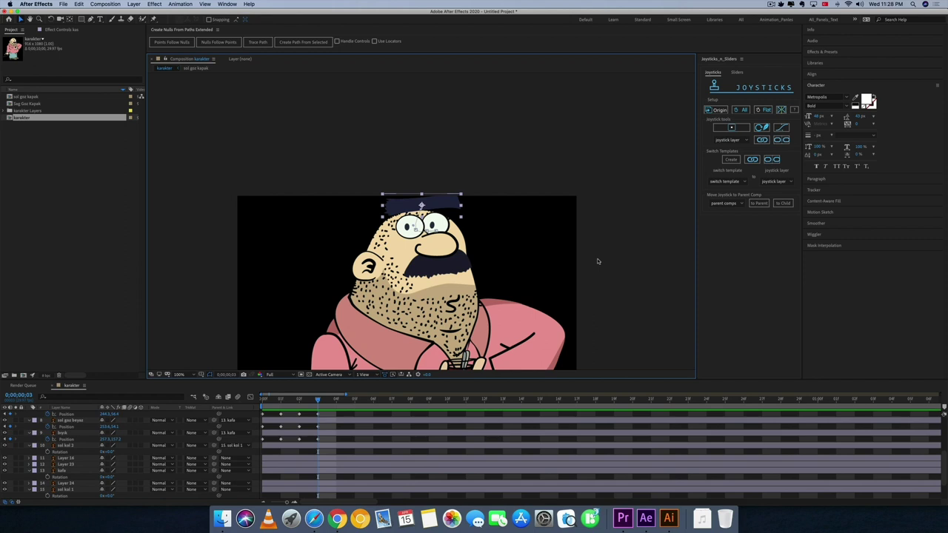
# - At frame 4, move the facial features down and drop the kaş eyebrow lower
pyautogui.scroll(-2, 590, 259)
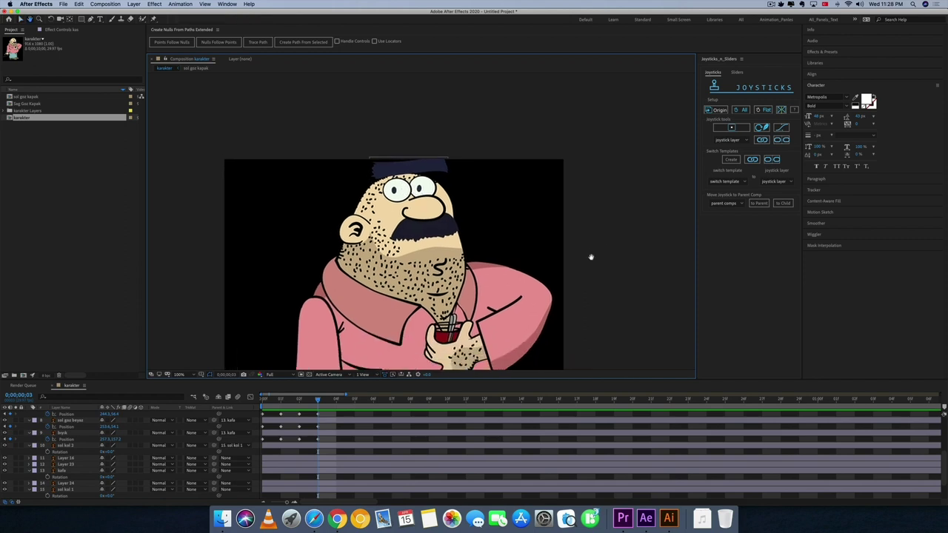
pyautogui.click(336, 400)
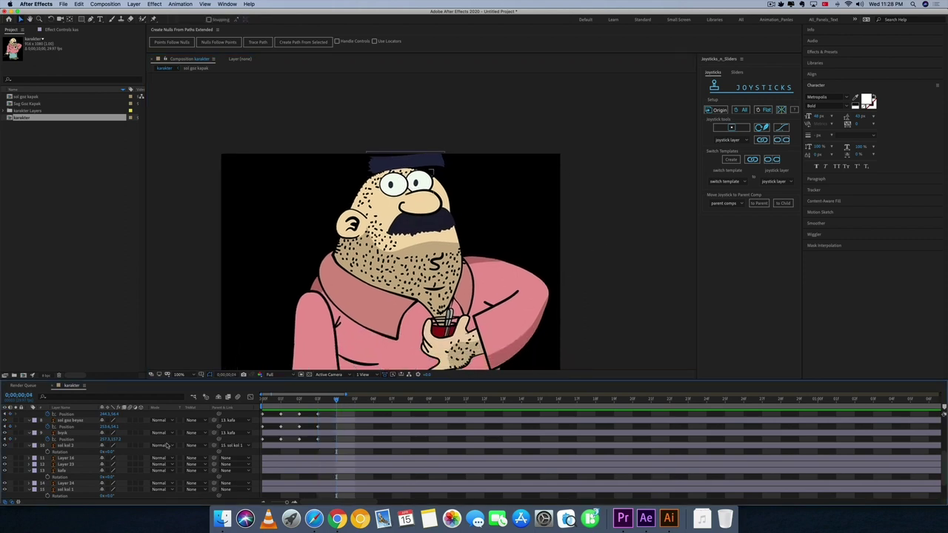
pyautogui.click(72, 434)
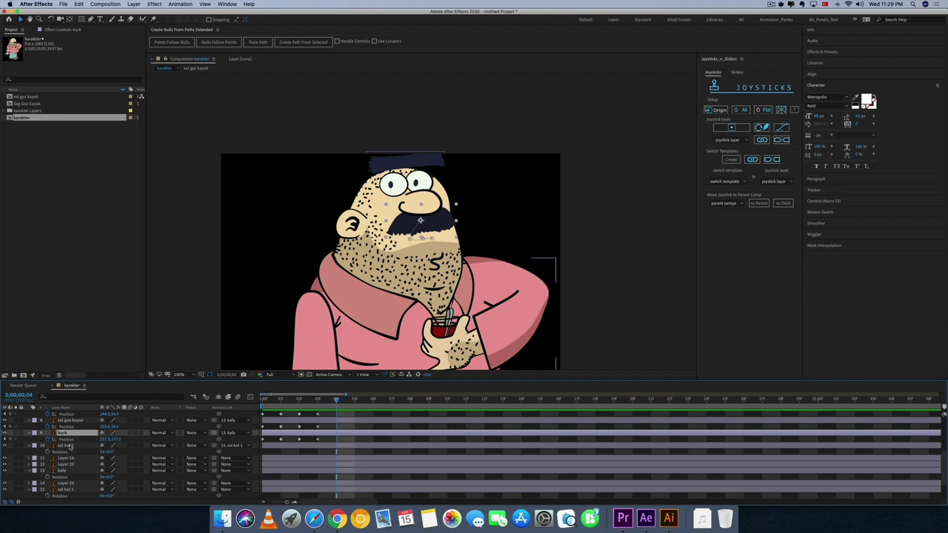
pyautogui.scroll(5, 72, 441)
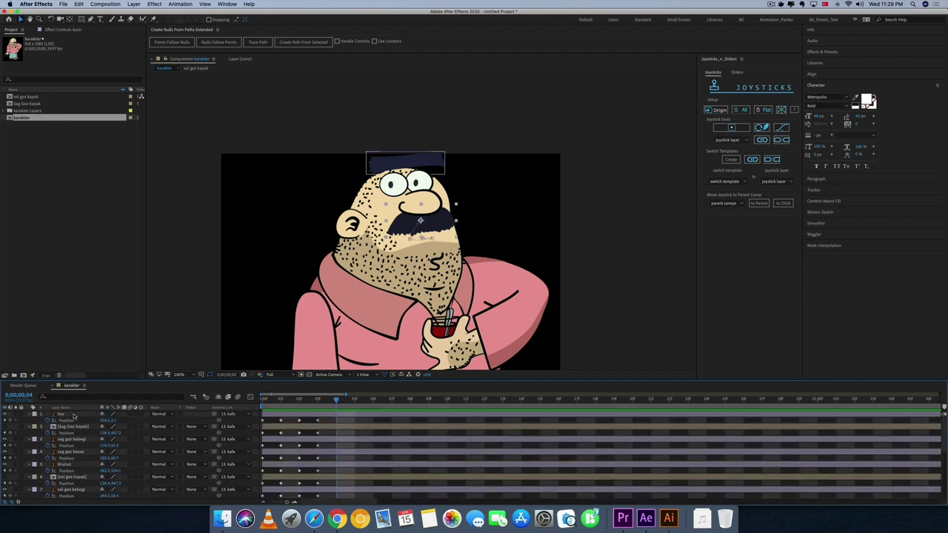
pyautogui.keyDown('shift'); pyautogui.click(75, 419); pyautogui.keyUp('shift')
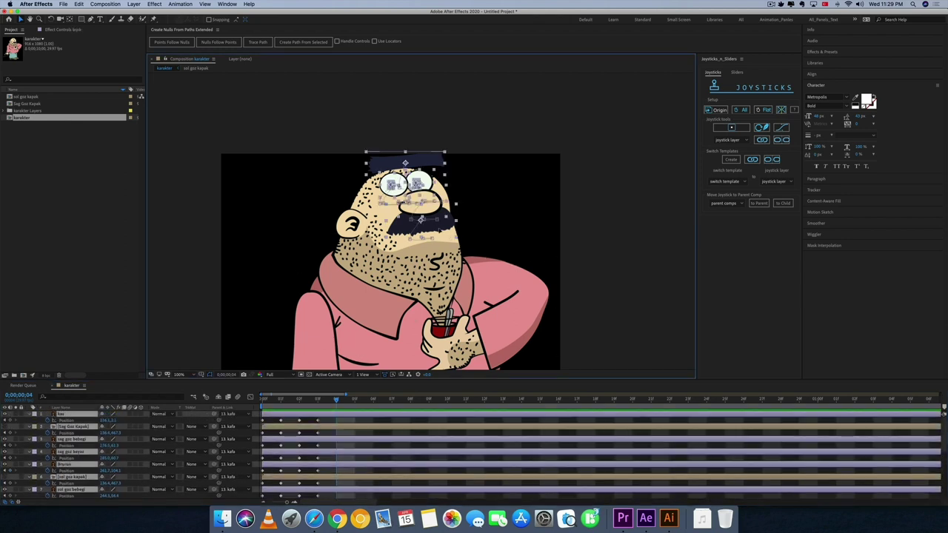
pyautogui.moveTo(405, 162); pyautogui.dragTo(411, 191)
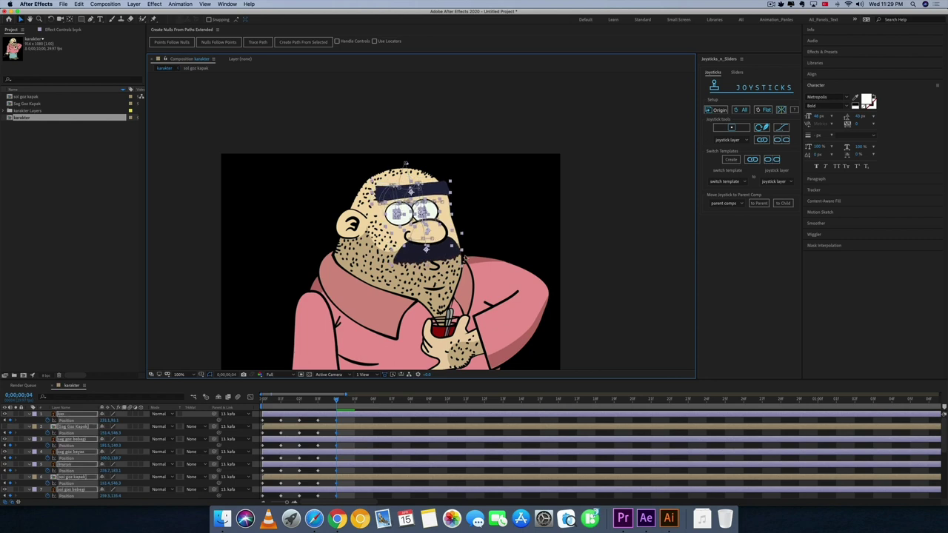
pyautogui.click(560, 269)
pyautogui.click(437, 191)
pyautogui.moveTo(411, 193); pyautogui.dragTo(412, 206)
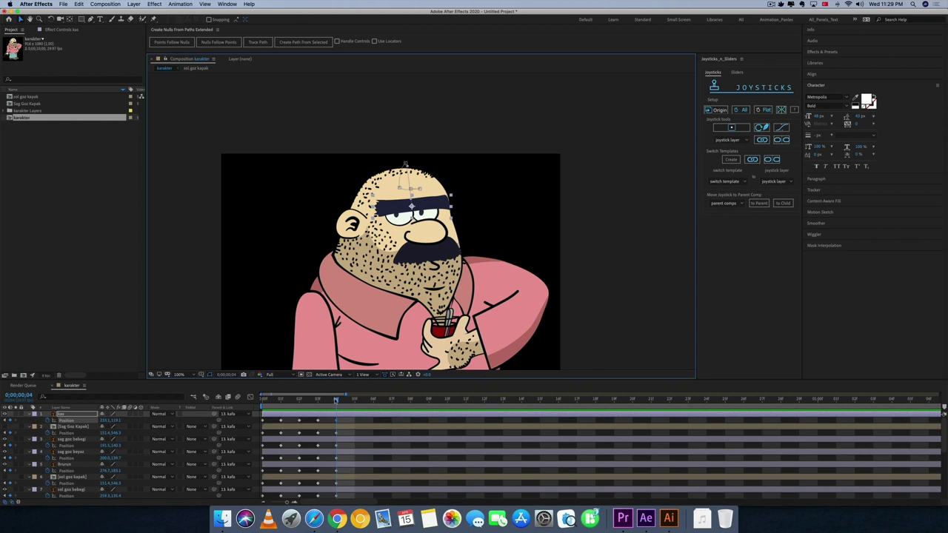
# - Select both pupil layers at frame 3, then return to frame 4 and deselect
pyautogui.press('pageup')
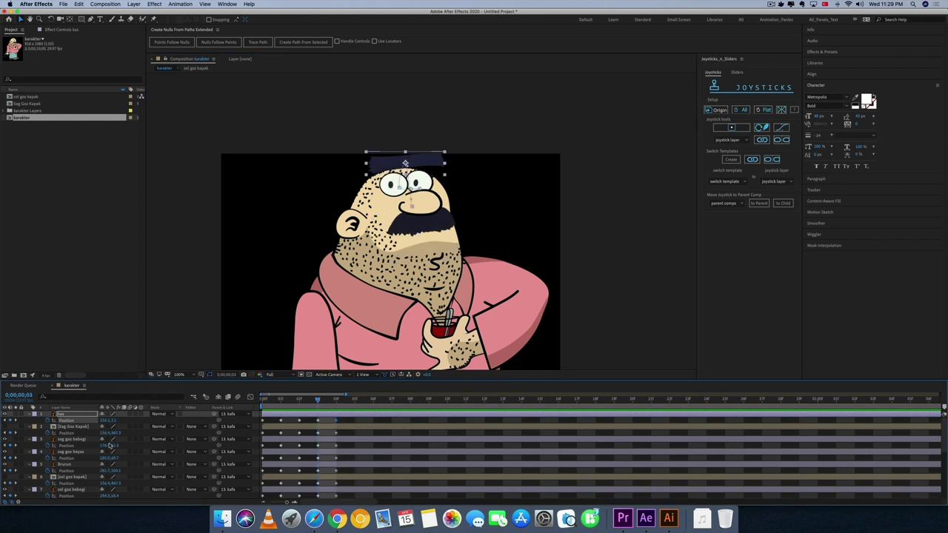
pyautogui.click(87, 442)
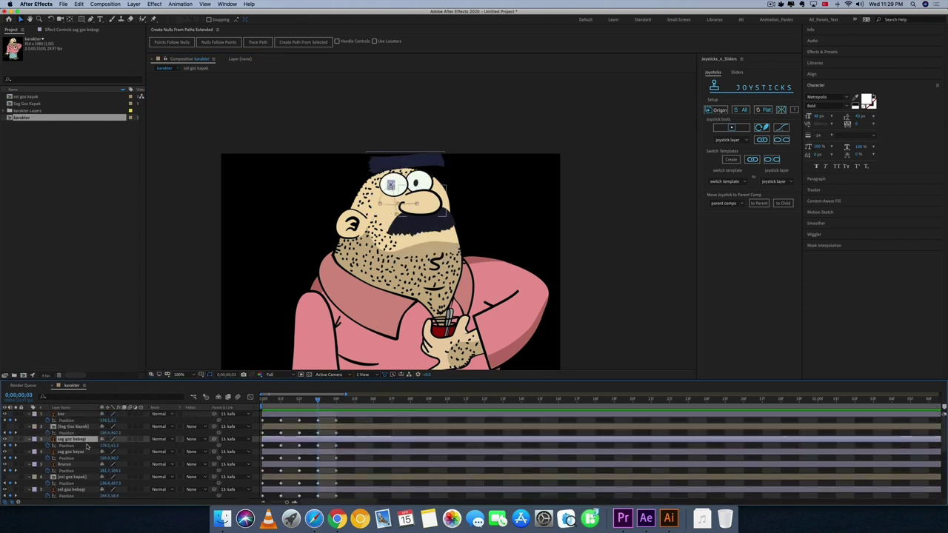
pyautogui.keyDown('super'); pyautogui.click(84, 490); pyautogui.keyUp('super')
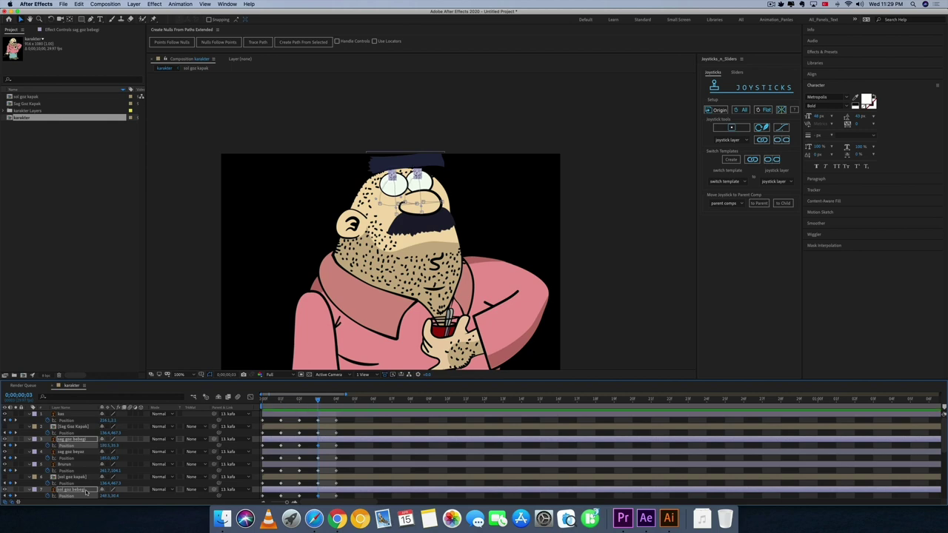
pyautogui.click(336, 402)
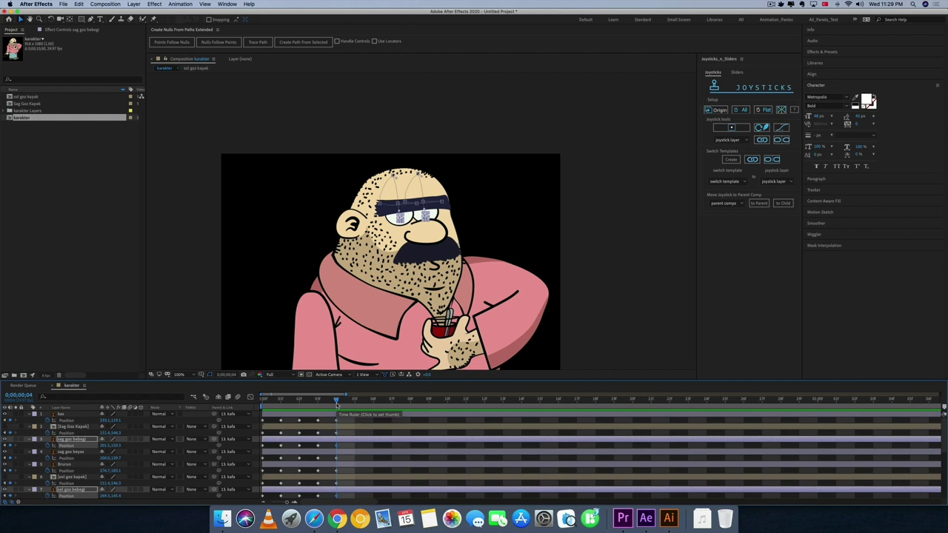
pyautogui.click(607, 333)
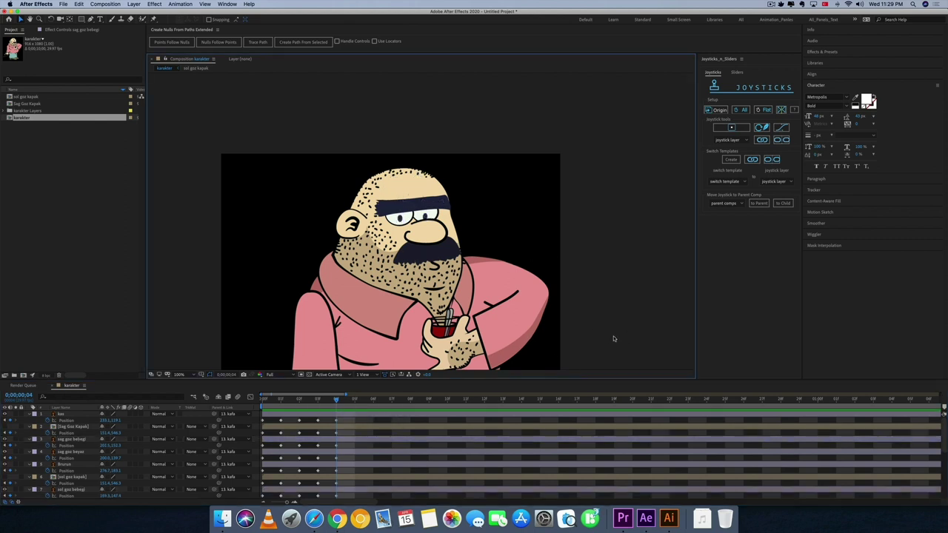
pyautogui.moveTo(326, 406)
pyautogui.mouseDown()
pyautogui.moveTo(351, 407)
pyautogui.moveTo(279, 406)
pyautogui.mouseUp()
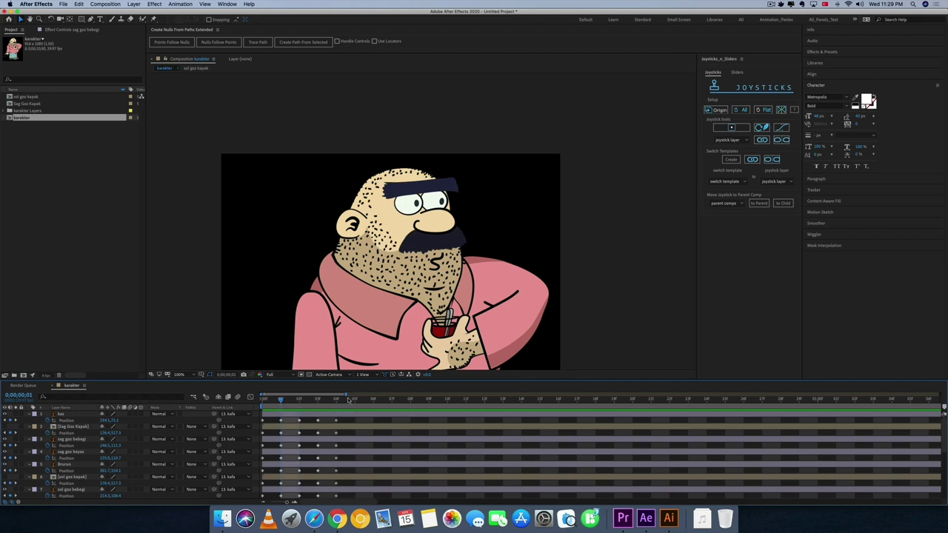
pyautogui.moveTo(271, 404)
pyautogui.mouseDown()
pyautogui.moveTo(279, 410)
pyautogui.moveTo(258, 415)
pyautogui.mouseUp()
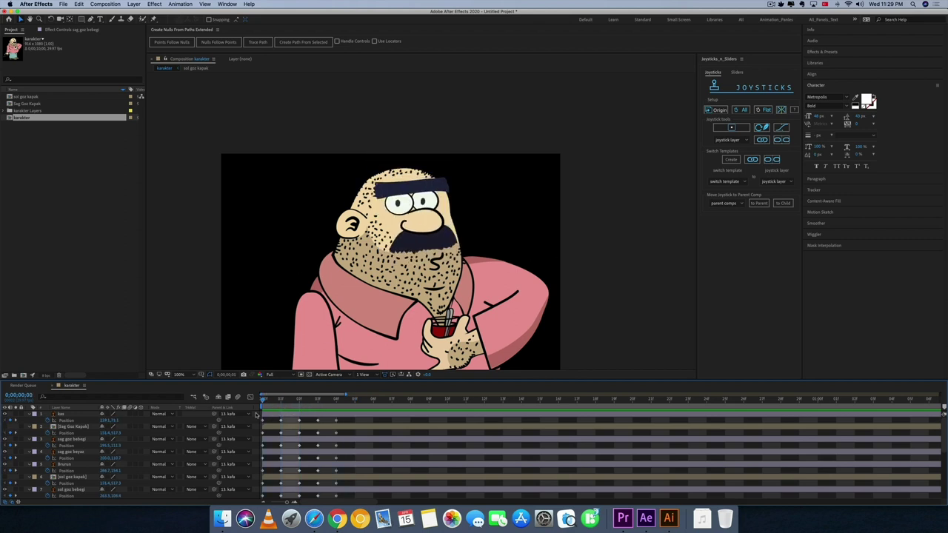
pyautogui.scroll(-5, 104, 463)
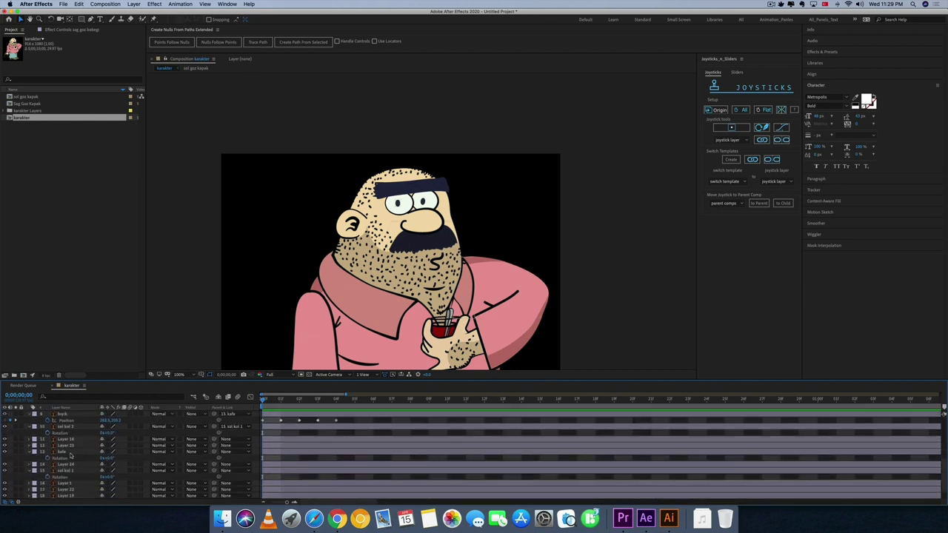
pyautogui.scroll(-2, 66, 441)
pyautogui.click(64, 439)
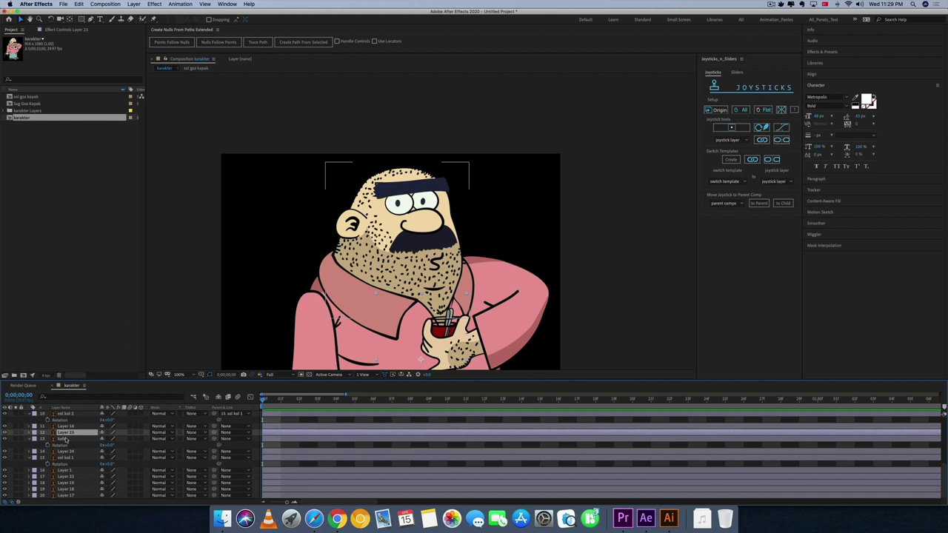
# - Place Puppet pins on kafa below the moustache, under both eyes and on the cheek
pyautogui.click(153, 19)
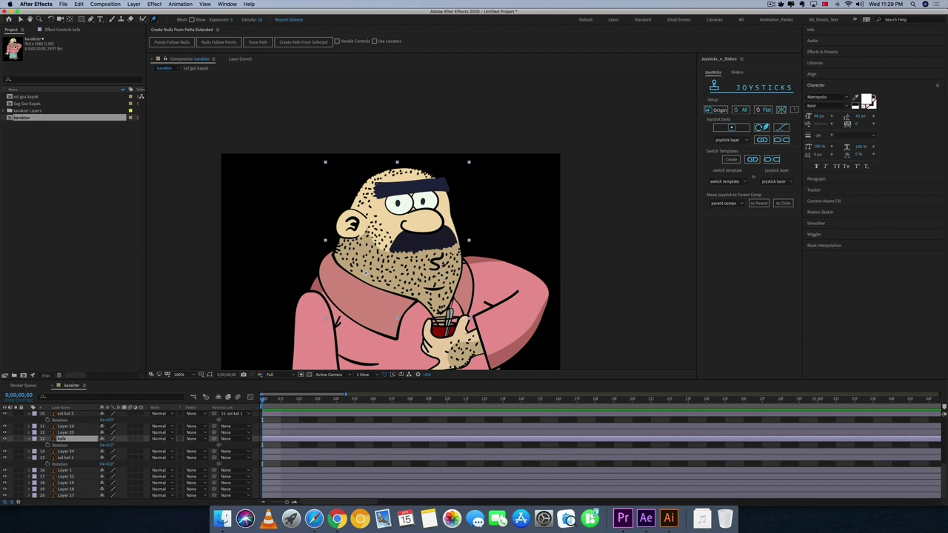
pyautogui.click(440, 268)
pyautogui.click(441, 254)
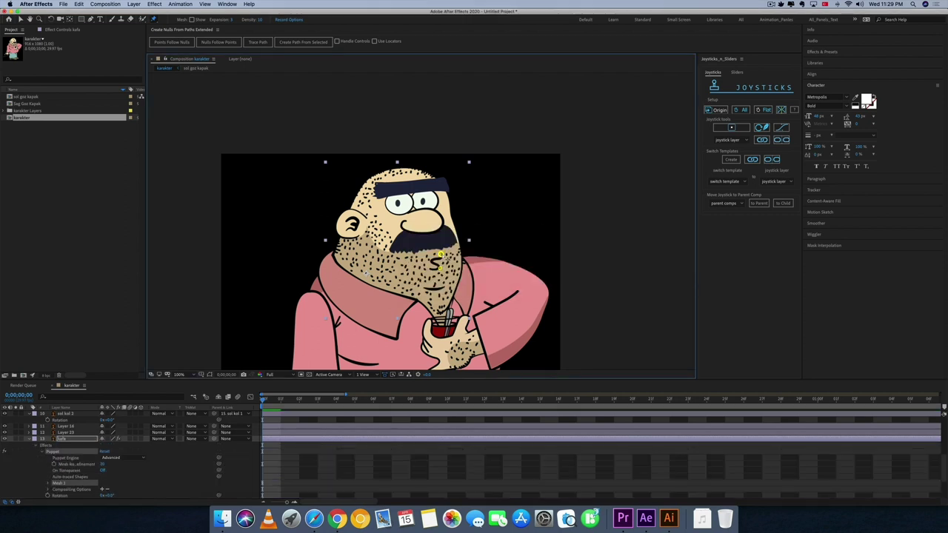
pyautogui.click(412, 212)
pyautogui.click(445, 211)
pyautogui.click(456, 257)
# - Add pins on the chin, lower beard, above the glass and two on the head top
pyautogui.click(438, 289)
pyautogui.click(453, 285)
pyautogui.click(437, 307)
pyautogui.click(428, 178)
pyautogui.click(405, 180)
pyautogui.scroll(-2, 260, 462)
pyautogui.scroll(-1, 259, 462)
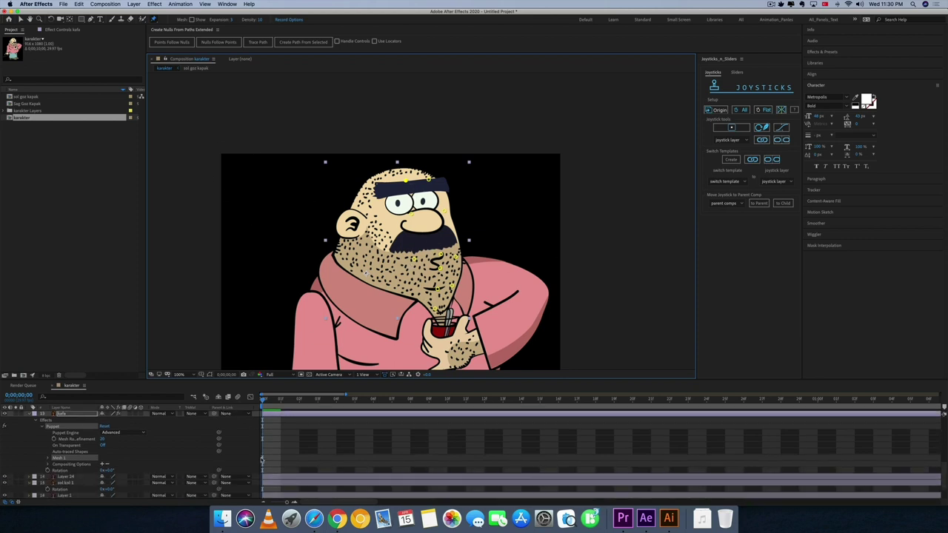
# - Reveal the kafa layer's puppet pin keyframes with U and go to frame 1
pyautogui.click(88, 414)
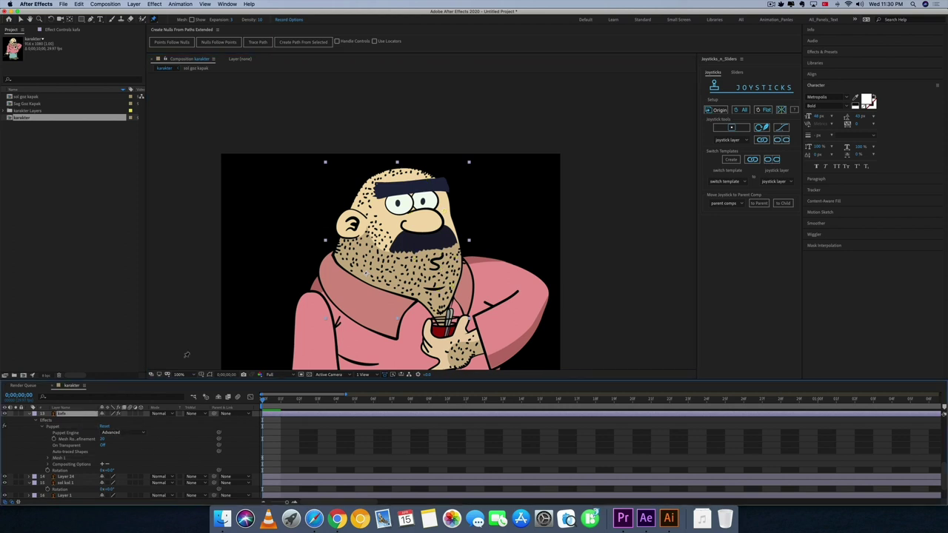
pyautogui.press('u')
pyautogui.scroll(-1, 371, 442)
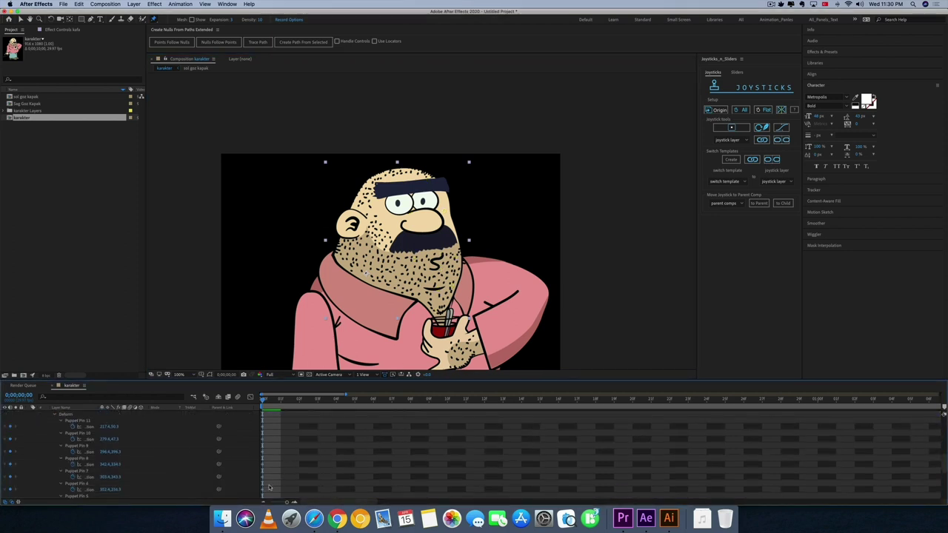
pyautogui.click(282, 403)
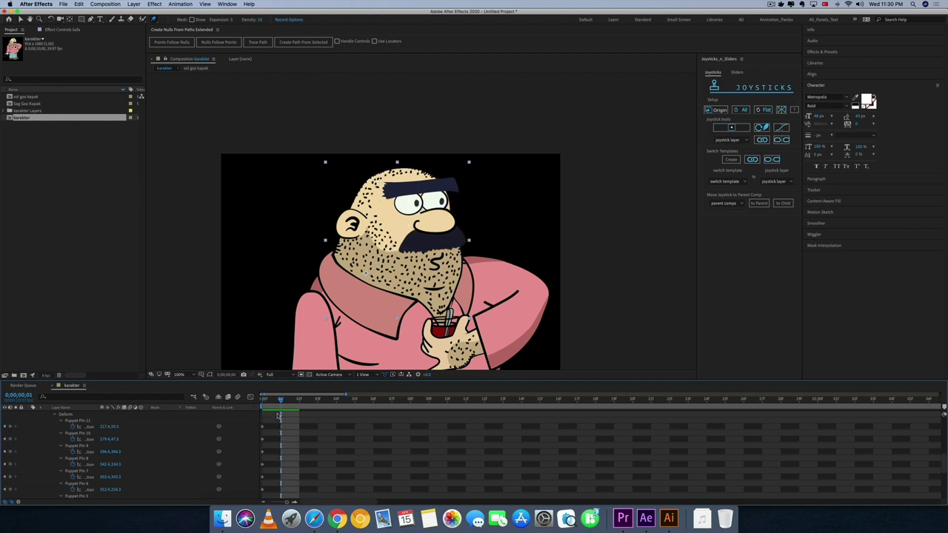
pyautogui.scroll(-5, 273, 483)
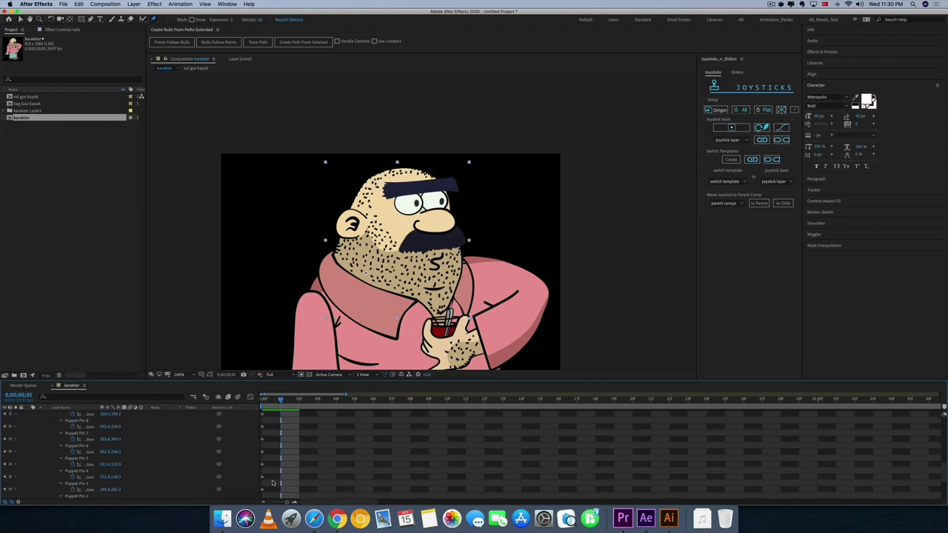
pyautogui.click(271, 481)
pyautogui.scroll(-3, 266, 467)
pyautogui.click(264, 414)
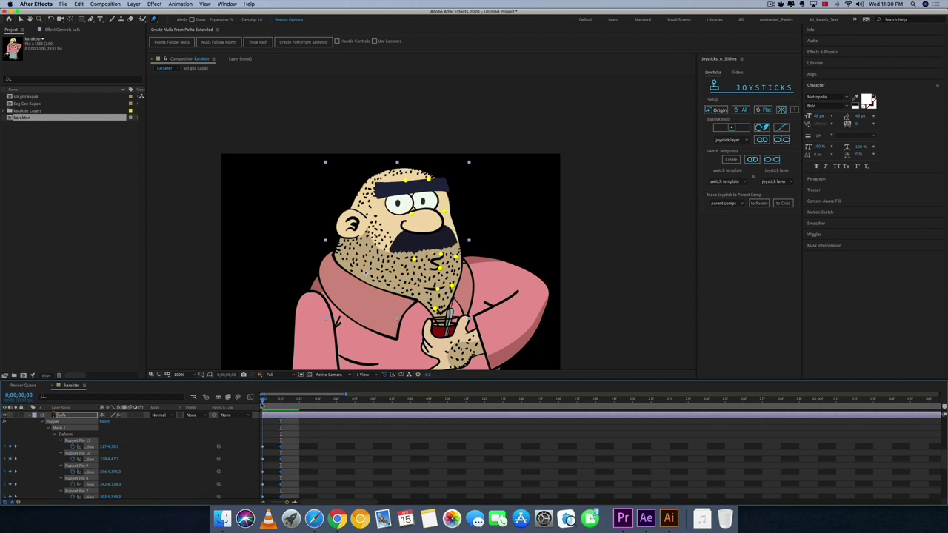
# - At frame 0, nudge the chin puppet pin slightly, then return to the Selection tool
pyautogui.press('pageup')
pyautogui.moveTo(437, 290); pyautogui.dragTo(435, 287)
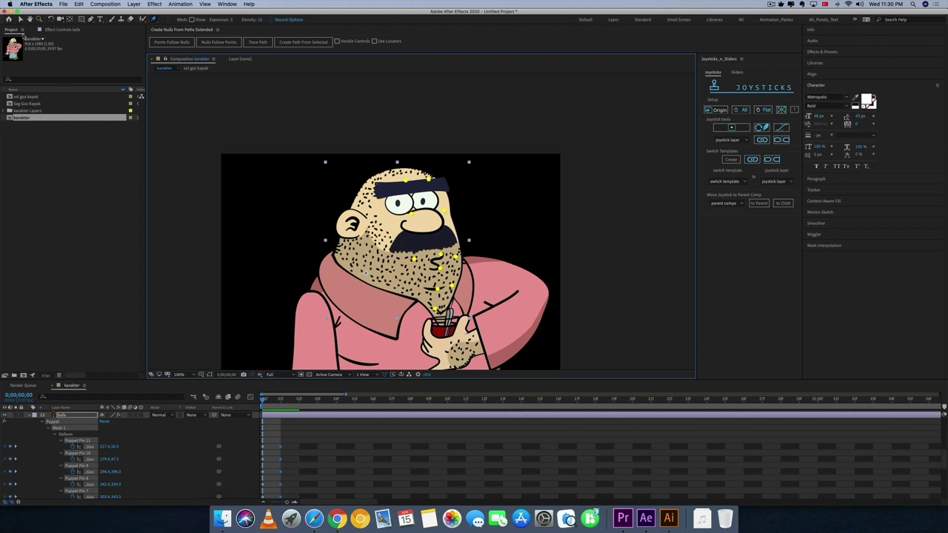
pyautogui.click(21, 20)
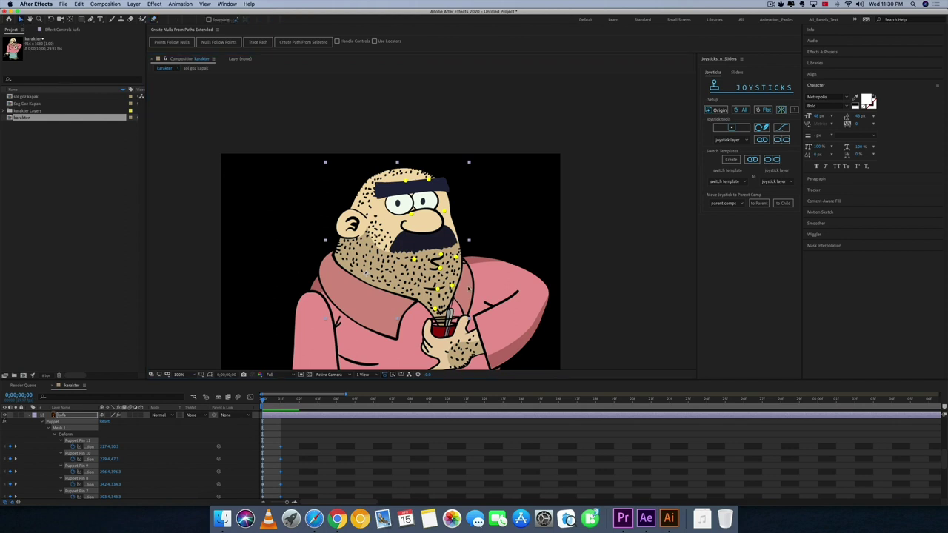
pyautogui.click(440, 292)
pyautogui.moveTo(567, 259); pyautogui.dragTo(532, 277)
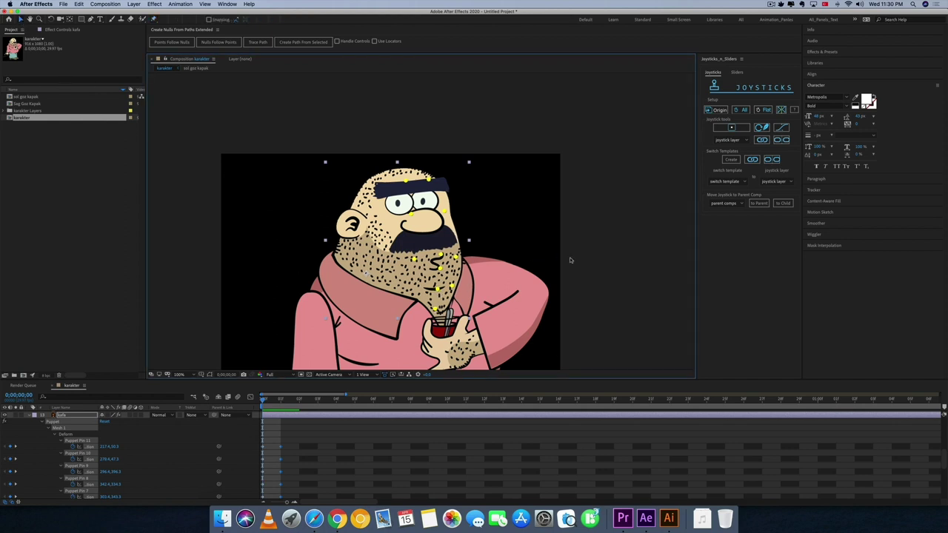
# - Select the kafa puppet pins and pull the top-of-head pin to tilt the head
pyautogui.click(87, 442)
pyautogui.click(439, 268)
pyautogui.click(438, 290)
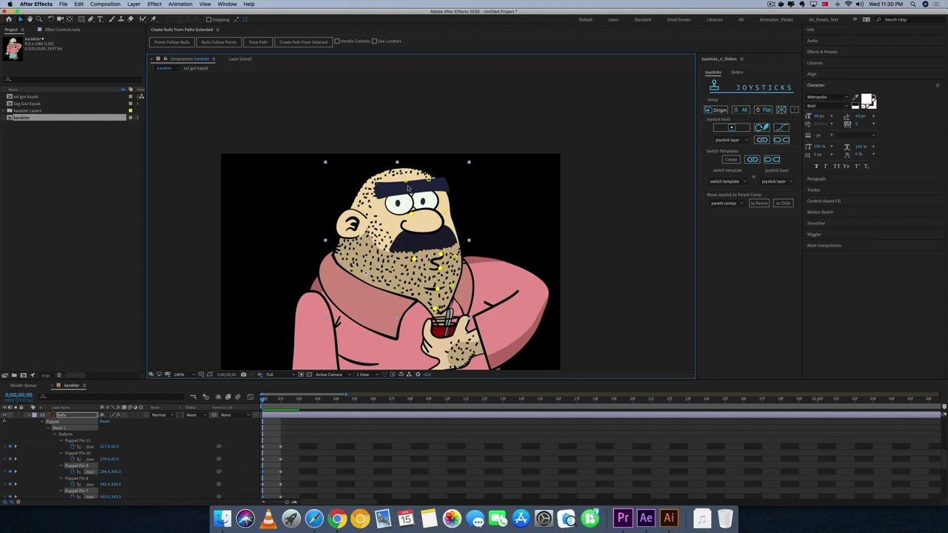
pyautogui.moveTo(412, 185); pyautogui.dragTo(405, 180)
# - At frame 1, add two new puppet pins near the ear and on the cheek
pyautogui.click(282, 401)
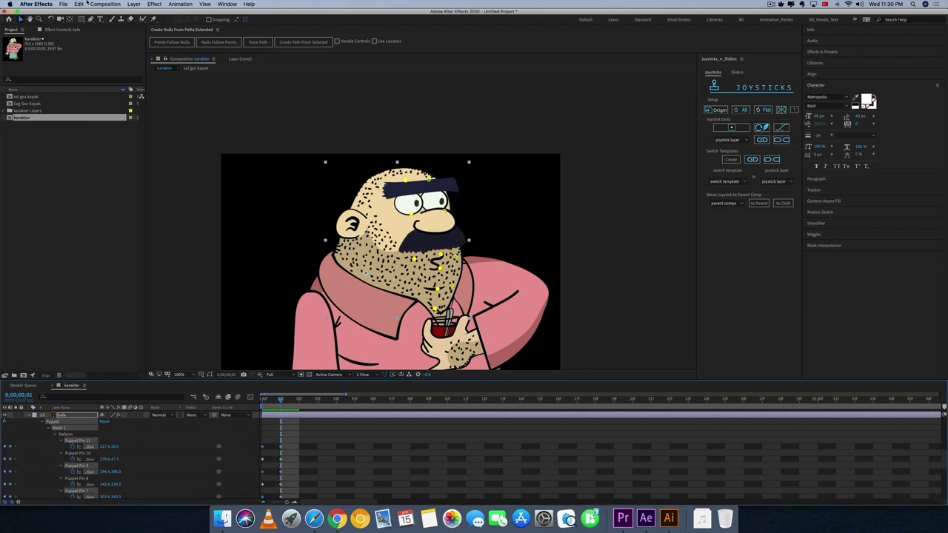
pyautogui.click(153, 20)
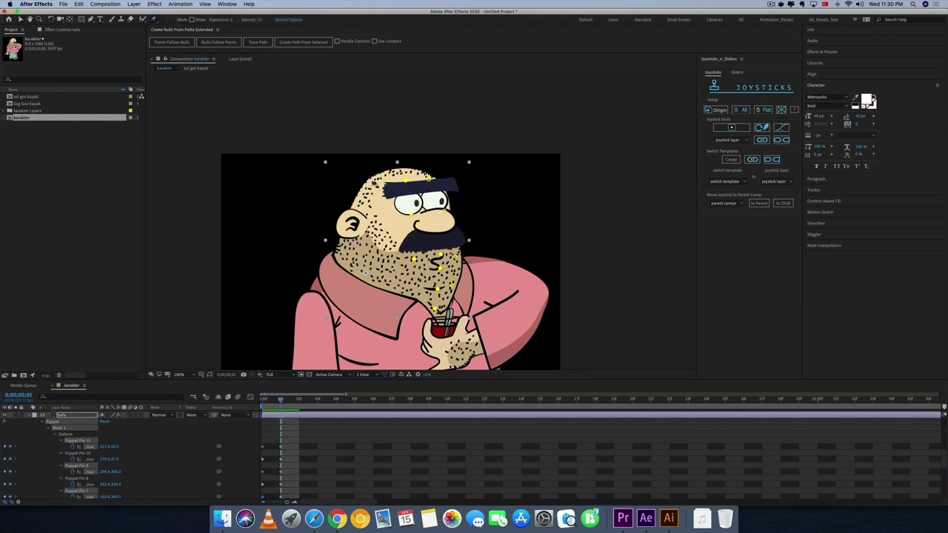
pyautogui.click(359, 213)
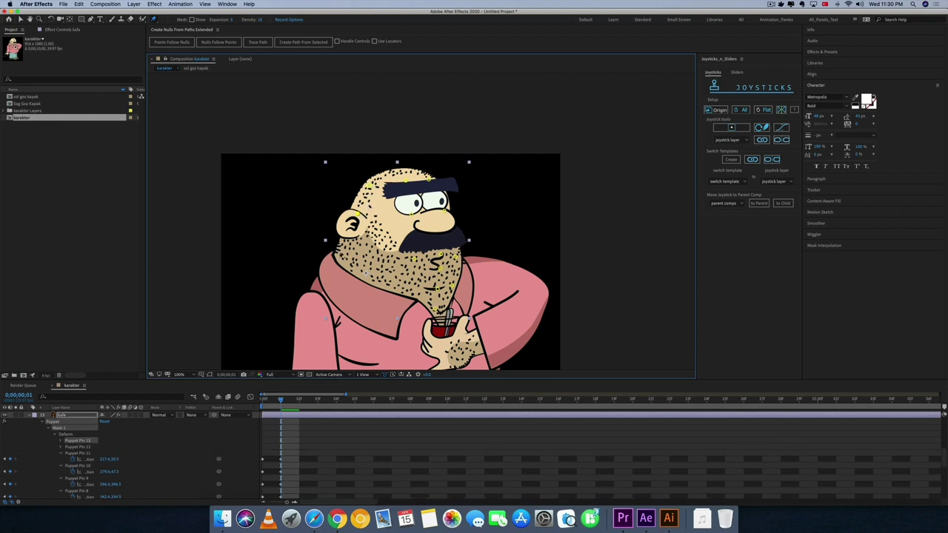
pyautogui.click(345, 253)
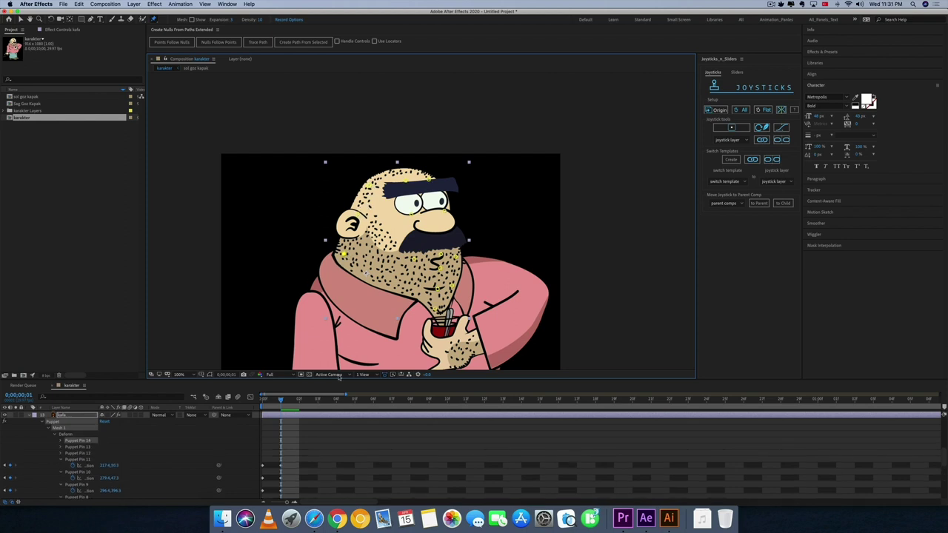
# - Select Puppet Pin 14 and compare frames 0 and 1
pyautogui.press('Home')
pyautogui.scroll(-4, 281, 420)
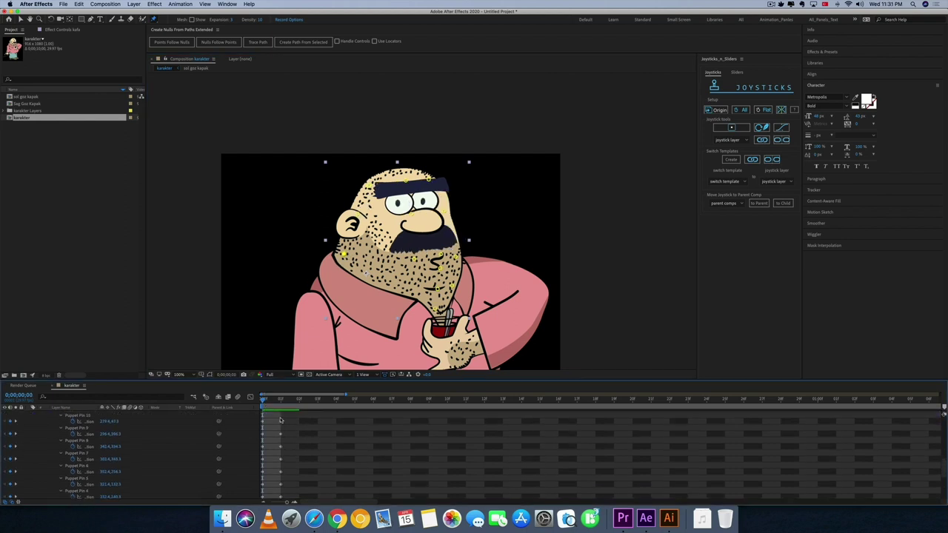
pyautogui.scroll(5, 281, 419)
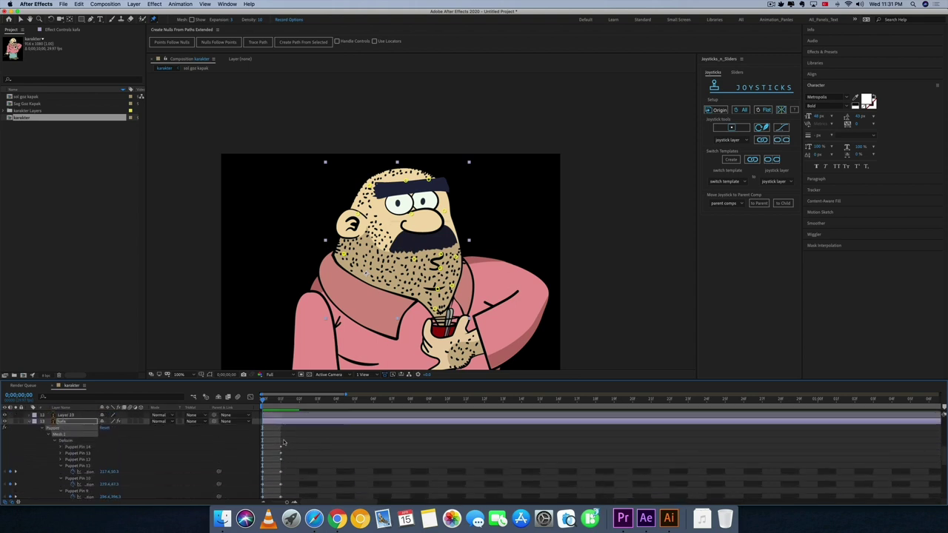
pyautogui.click(87, 447)
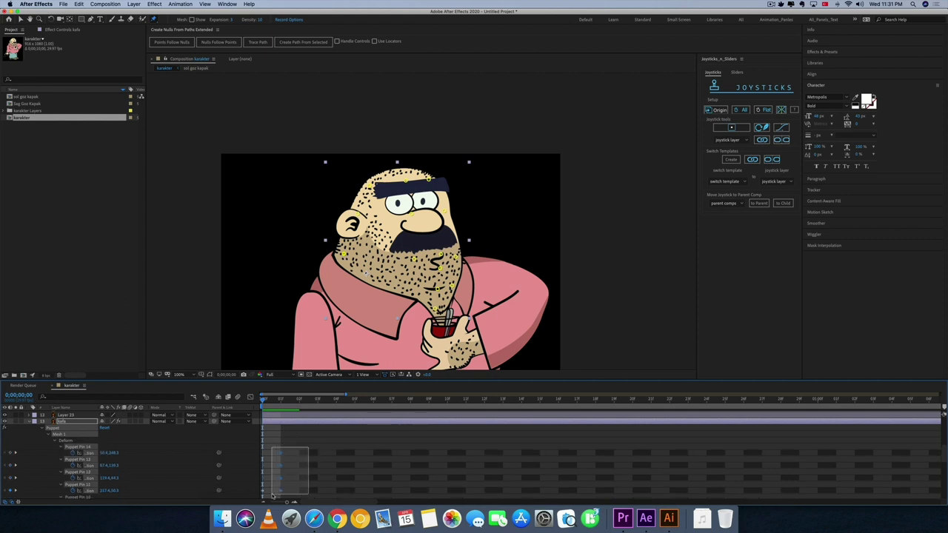
pyautogui.scroll(-2, 293, 477)
pyautogui.scroll(-1, 293, 477)
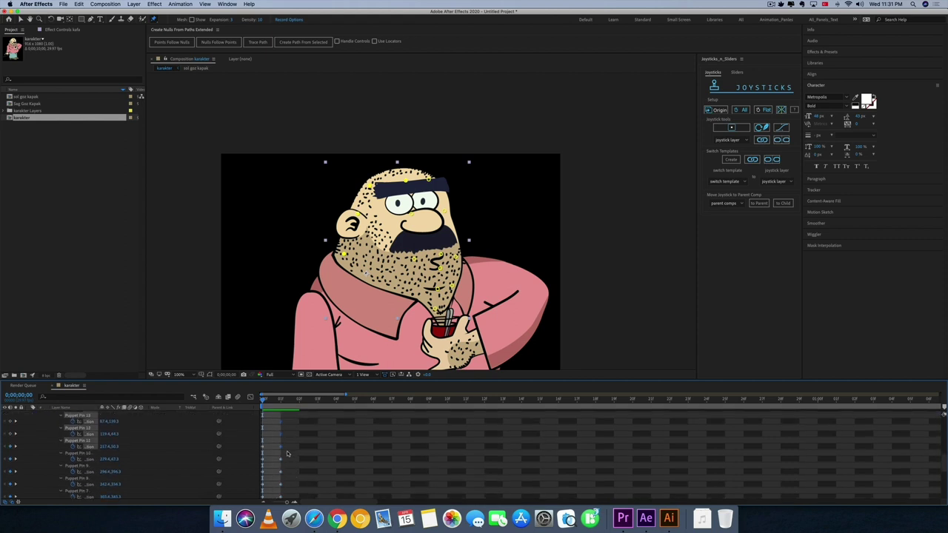
pyautogui.click(280, 400)
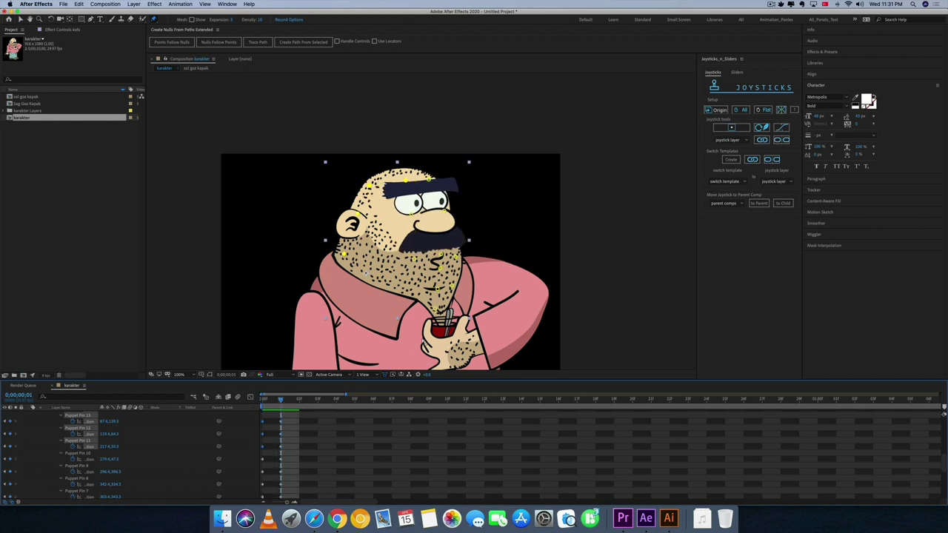
pyautogui.click(267, 399)
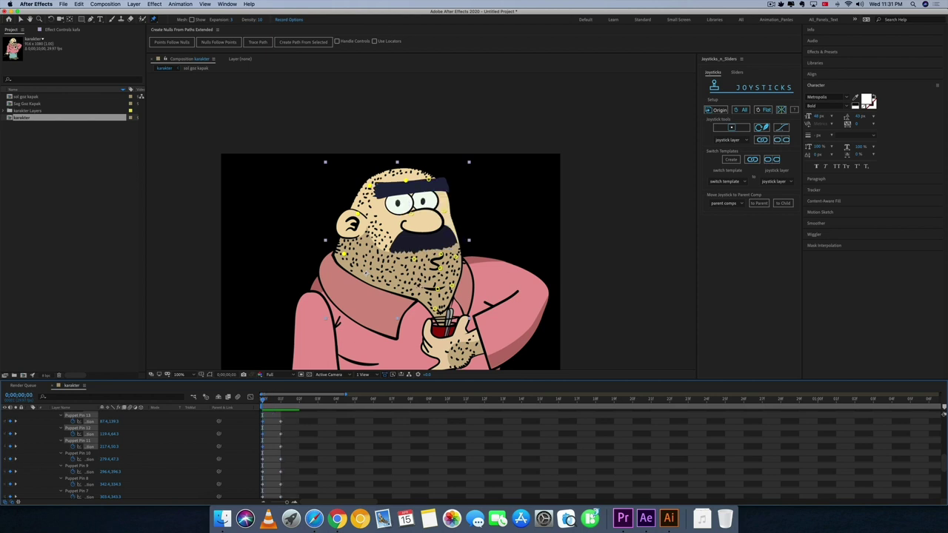
# - At frame 0, push the beard to the left and reshape the forehead pin
pyautogui.click(416, 220)
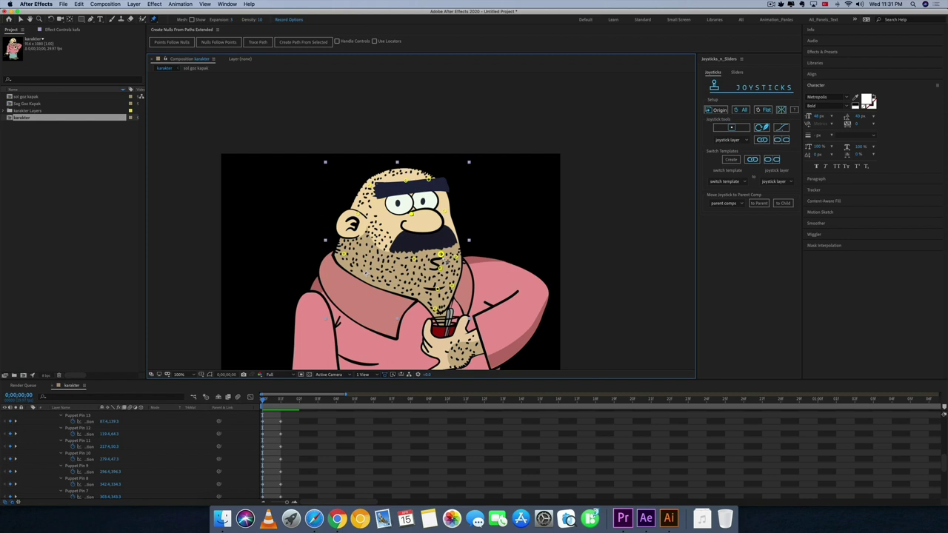
pyautogui.click(439, 291)
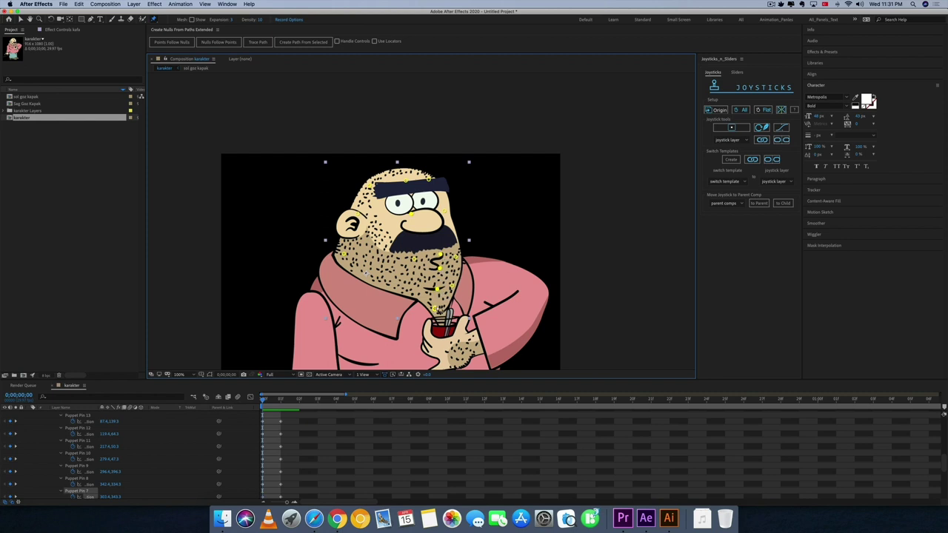
pyautogui.moveTo(436, 260); pyautogui.dragTo(401, 260)
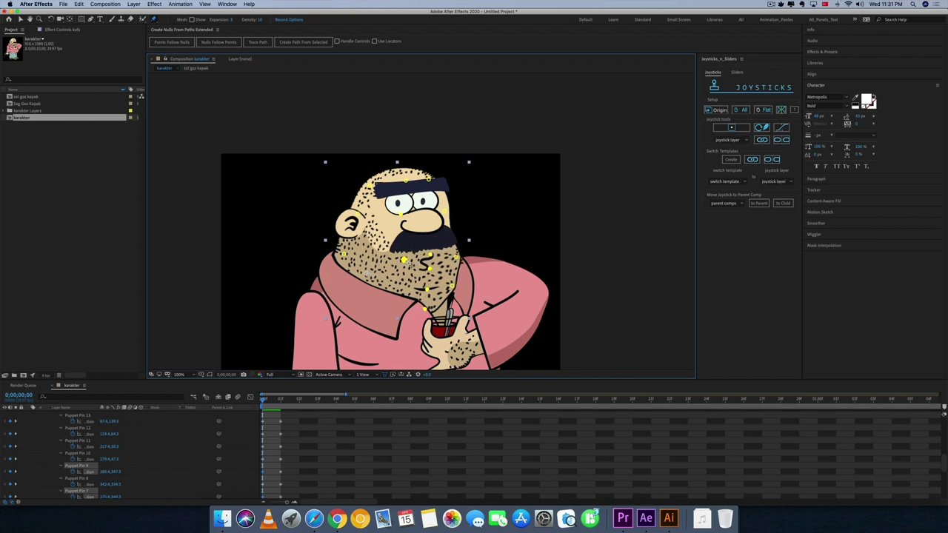
pyautogui.click(456, 256)
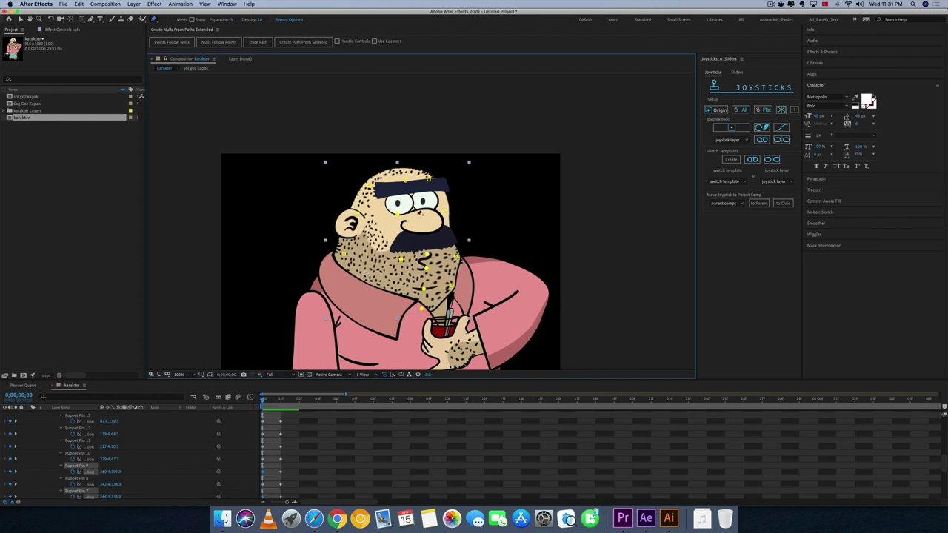
pyautogui.moveTo(405, 182); pyautogui.dragTo(401, 180)
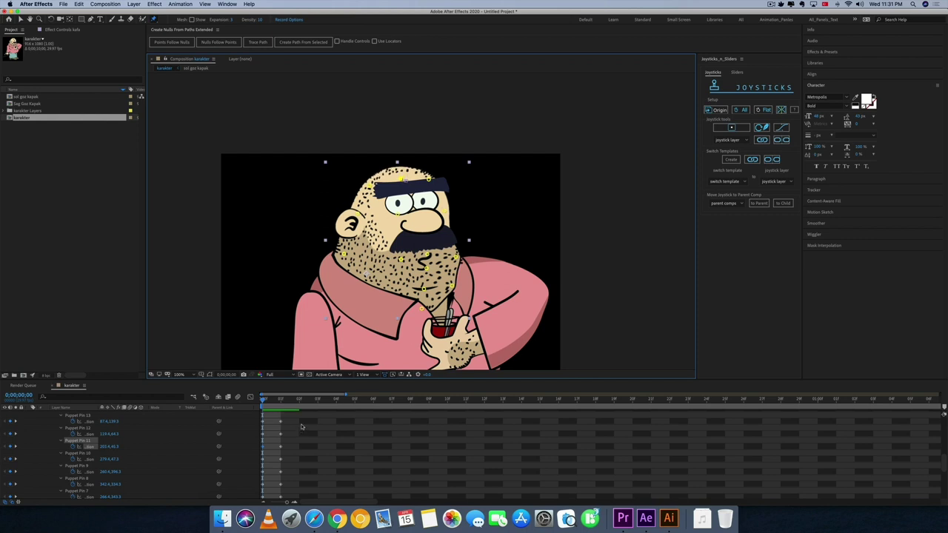
# - At frame 2, shift the head, eye and lower-face pins left to reshape the beard
pyautogui.click(280, 400)
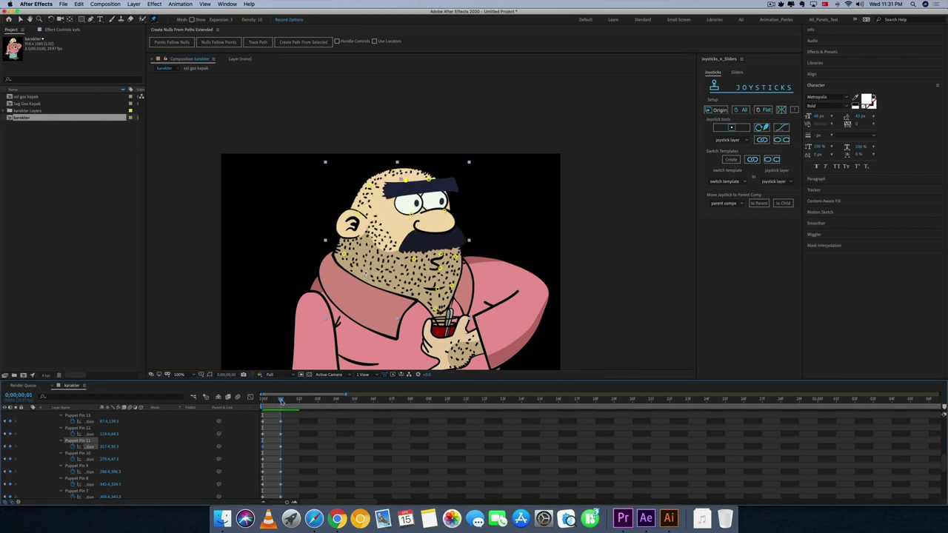
pyautogui.click(299, 400)
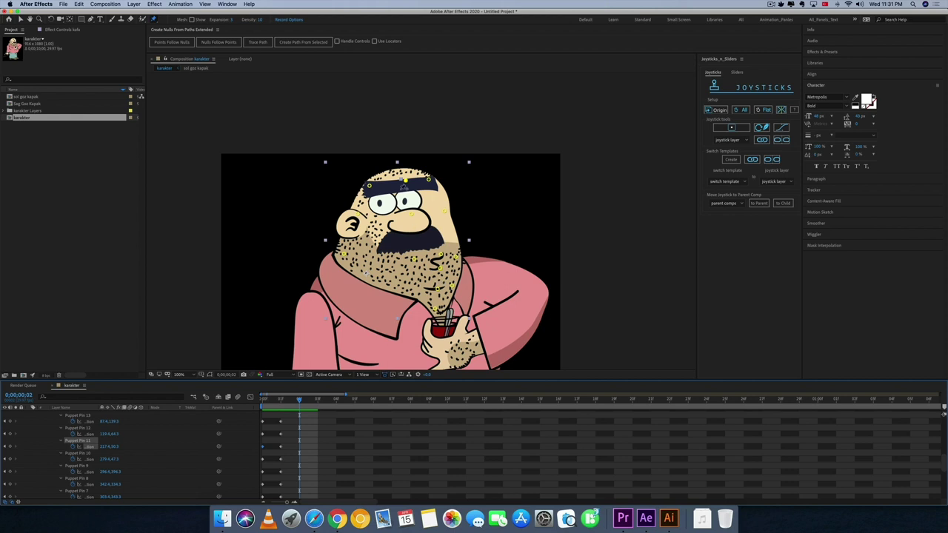
pyautogui.moveTo(405, 182); pyautogui.dragTo(404, 180)
pyautogui.moveTo(412, 214); pyautogui.dragTo(395, 215)
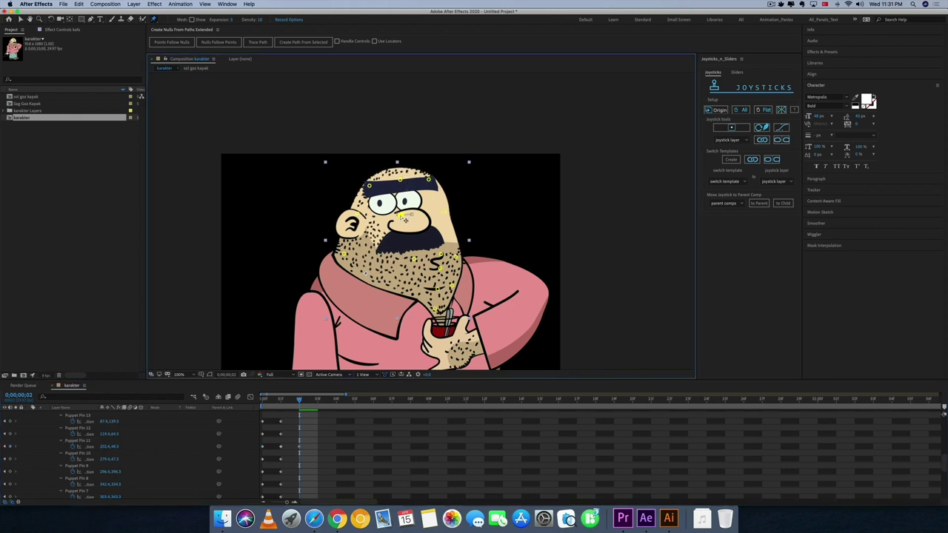
pyautogui.moveTo(415, 259)
pyautogui.mouseDown()
pyautogui.moveTo(393, 257)
pyautogui.moveTo(420, 254)
pyautogui.moveTo(416, 306)
pyautogui.mouseUp()
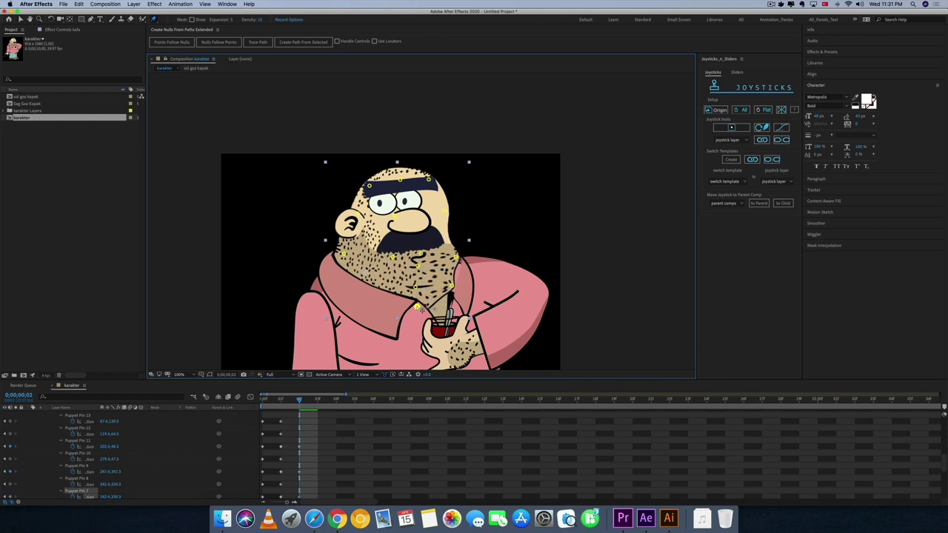
# - At frame 3, pull the beard pin down and move Puppet Pin 9 up and left
pyautogui.click(317, 400)
pyautogui.click(400, 211)
pyautogui.click(424, 243)
pyautogui.moveTo(420, 254); pyautogui.dragTo(420, 276)
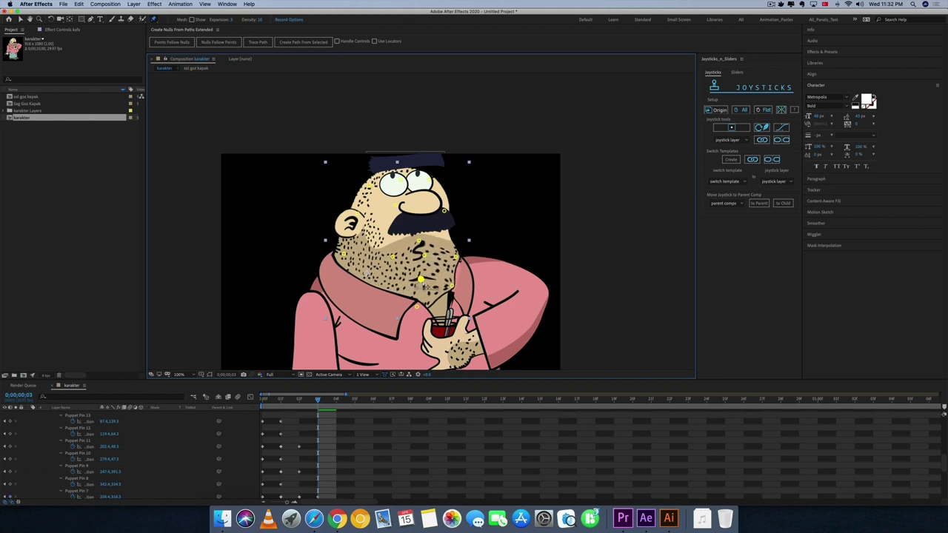
pyautogui.moveTo(421, 283); pyautogui.dragTo(418, 302)
pyautogui.click(419, 300)
pyautogui.moveTo(393, 256); pyautogui.dragTo(388, 249)
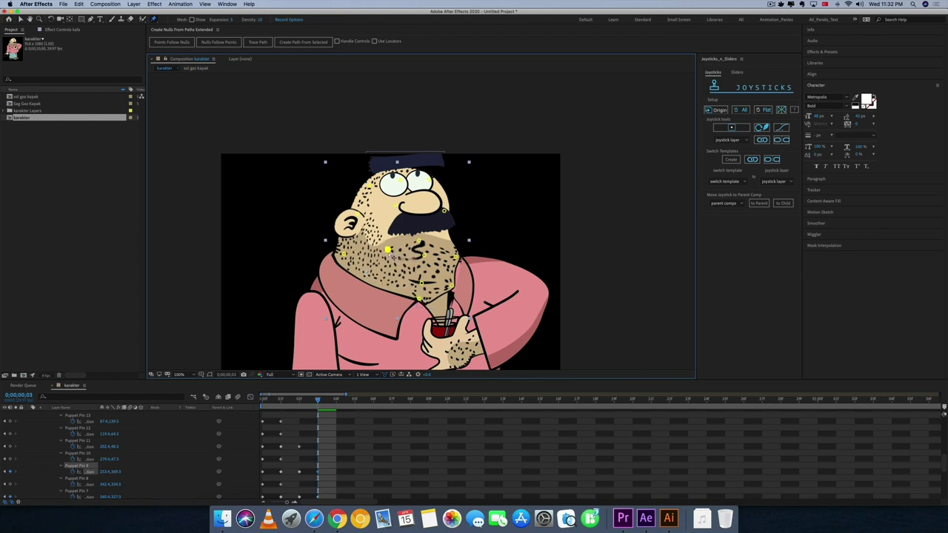
# - At frame 4, lower Puppet Pin 9, beard, eye and head-top pins, then review frames 1 and 0
pyautogui.click(341, 400)
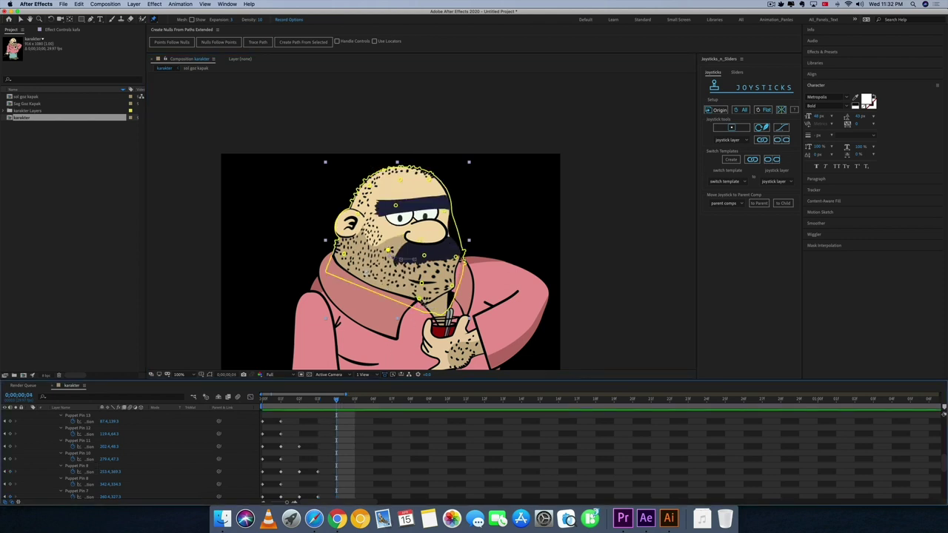
pyautogui.moveTo(421, 286); pyautogui.dragTo(420, 315)
pyautogui.click(425, 257)
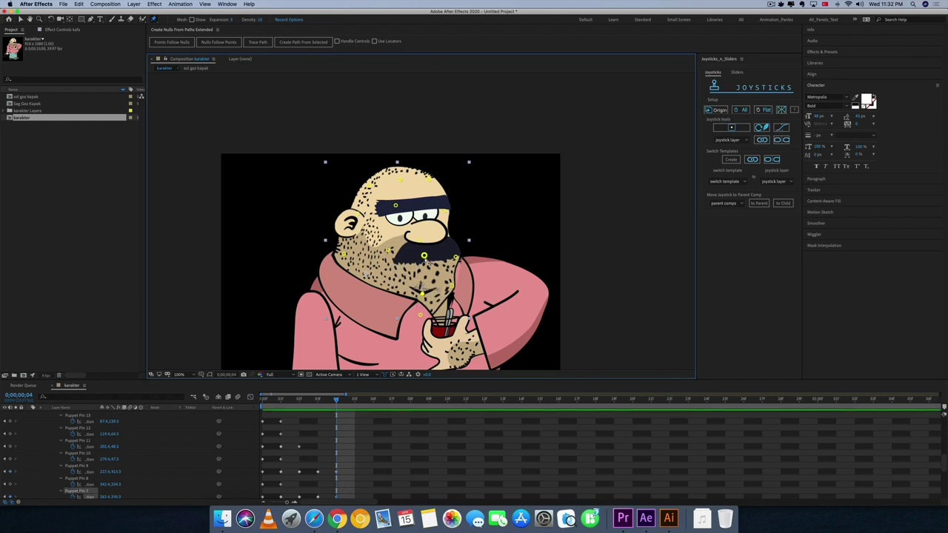
pyautogui.moveTo(424, 257)
pyautogui.mouseDown()
pyautogui.moveTo(424, 274)
pyautogui.moveTo(419, 251)
pyautogui.mouseUp()
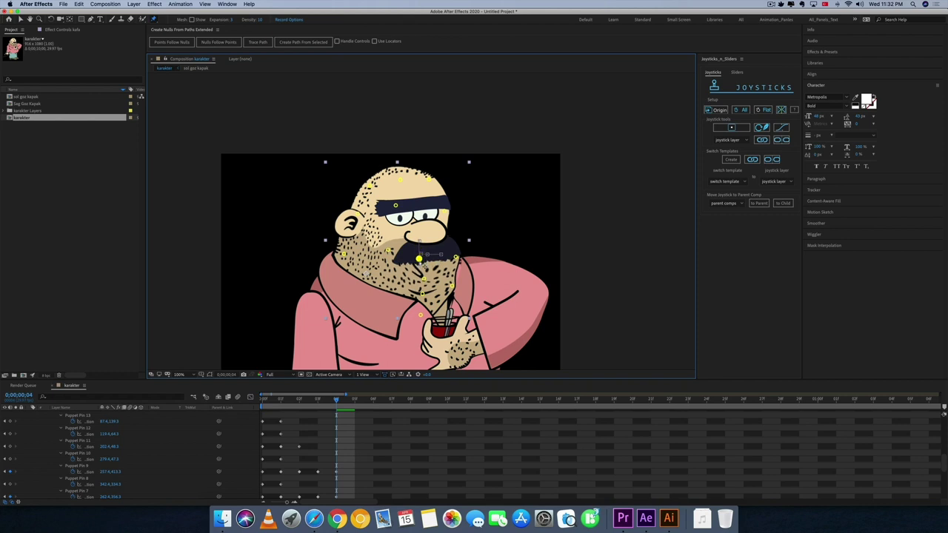
pyautogui.moveTo(419, 251); pyautogui.dragTo(420, 254)
pyautogui.moveTo(395, 205); pyautogui.dragTo(398, 214)
pyautogui.moveTo(400, 181); pyautogui.dragTo(405, 187)
pyautogui.click(279, 401)
pyautogui.moveTo(280, 403)
pyautogui.mouseDown()
pyautogui.moveTo(268, 408)
pyautogui.moveTo(275, 437)
pyautogui.mouseUp()
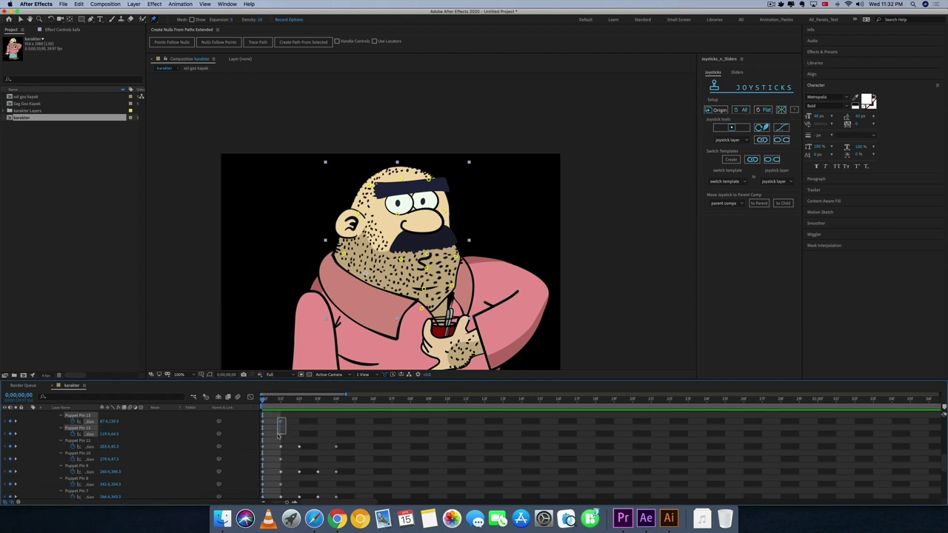
# - Compare the head poses at frames 2–4 and select Puppet Pin 11's frame-2 keyframe
pyautogui.click(299, 401)
pyautogui.click(322, 401)
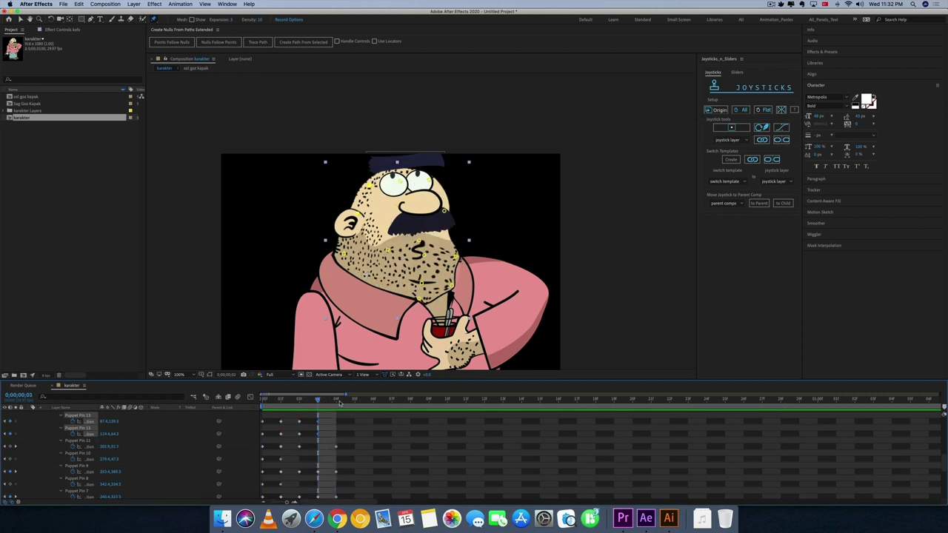
pyautogui.click(339, 401)
pyautogui.click(299, 447)
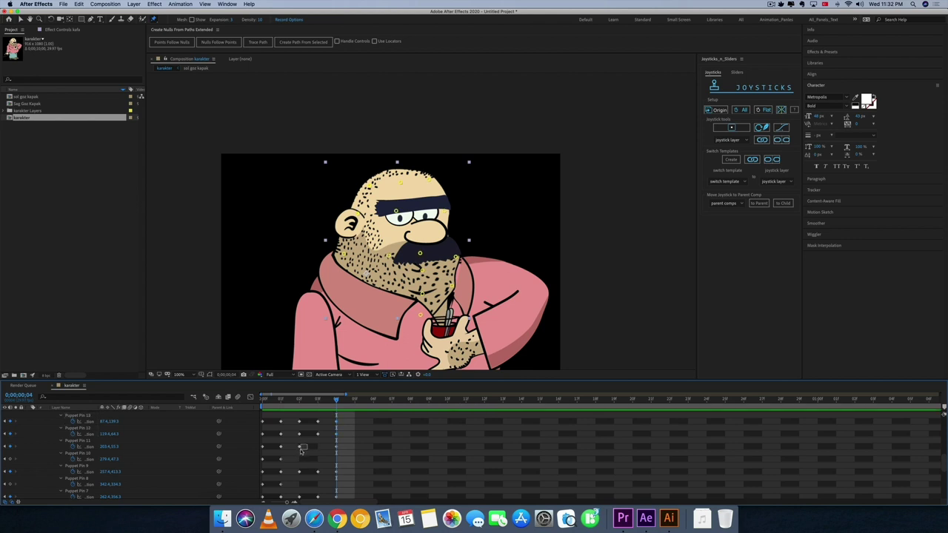
pyautogui.click(319, 401)
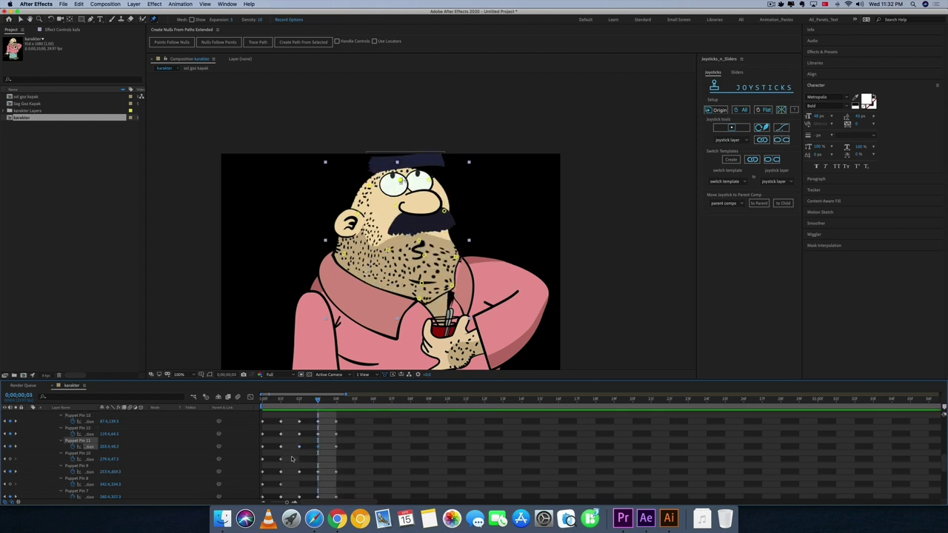
pyautogui.click(280, 459)
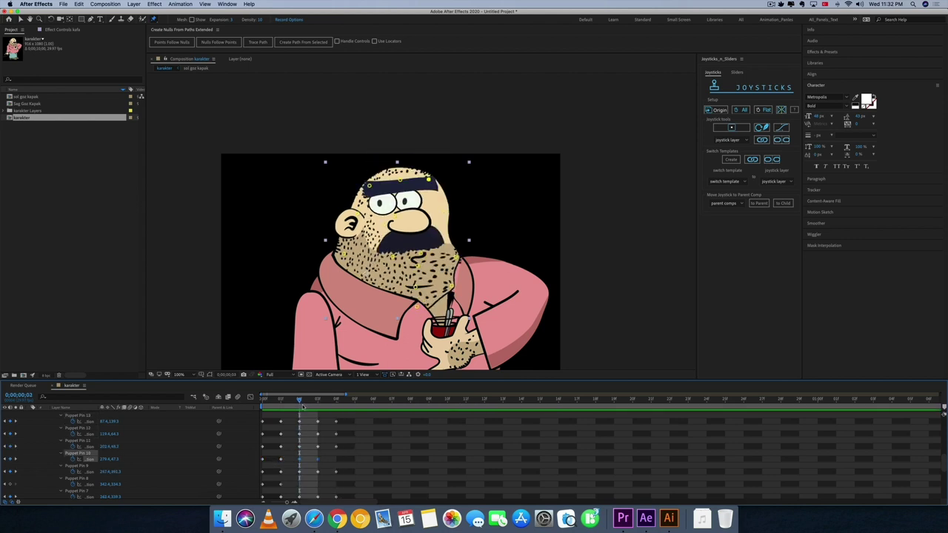
pyautogui.click(335, 400)
pyautogui.moveTo(362, 448); pyautogui.dragTo(353, 465)
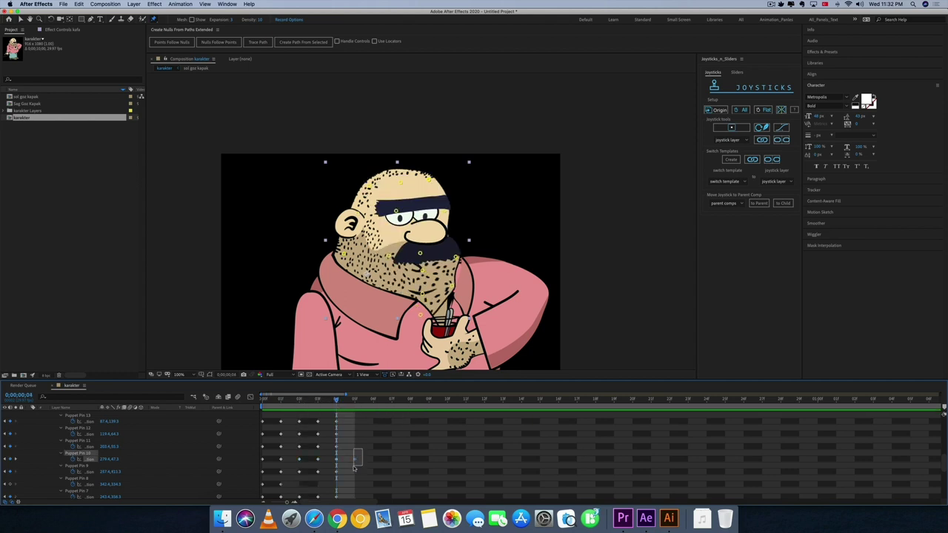
# - Marquee-select the lower pin rows' keyframes, recheck frames 2–4, and return the timeline to the top
pyautogui.scroll(-2, 311, 459)
pyautogui.moveTo(289, 449); pyautogui.dragTo(256, 460)
pyautogui.click(301, 405)
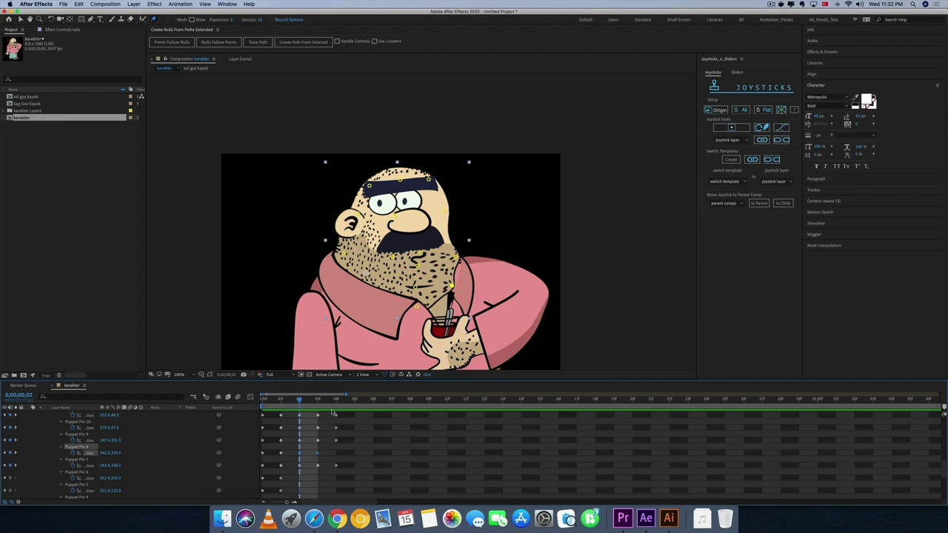
pyautogui.click(338, 406)
pyautogui.moveTo(360, 446); pyautogui.dragTo(353, 471)
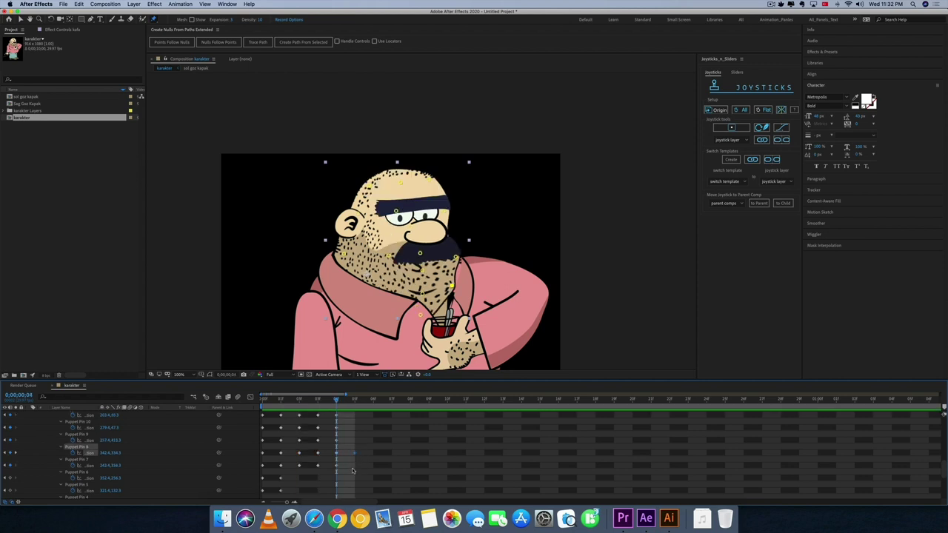
pyautogui.moveTo(290, 474); pyautogui.dragTo(272, 498)
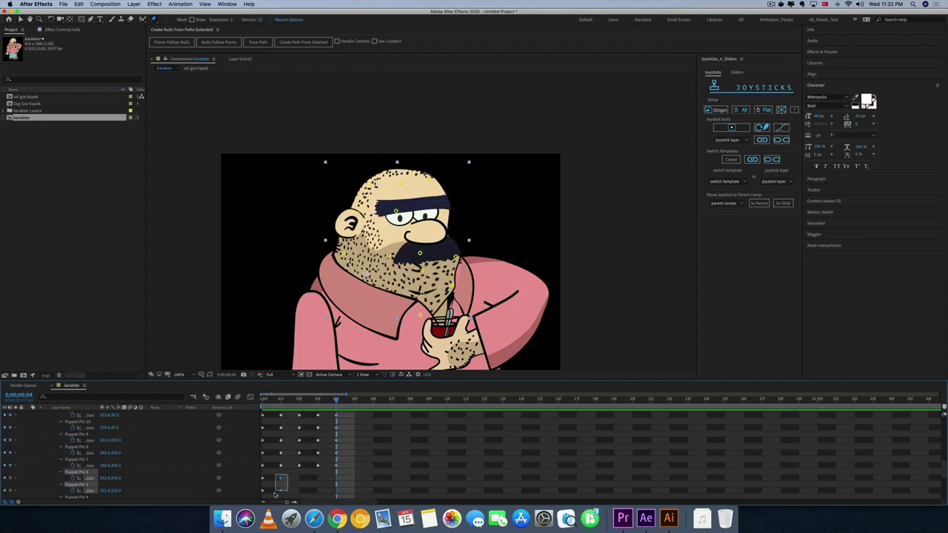
pyautogui.click(299, 400)
pyautogui.moveTo(299, 400); pyautogui.dragTo(336, 400)
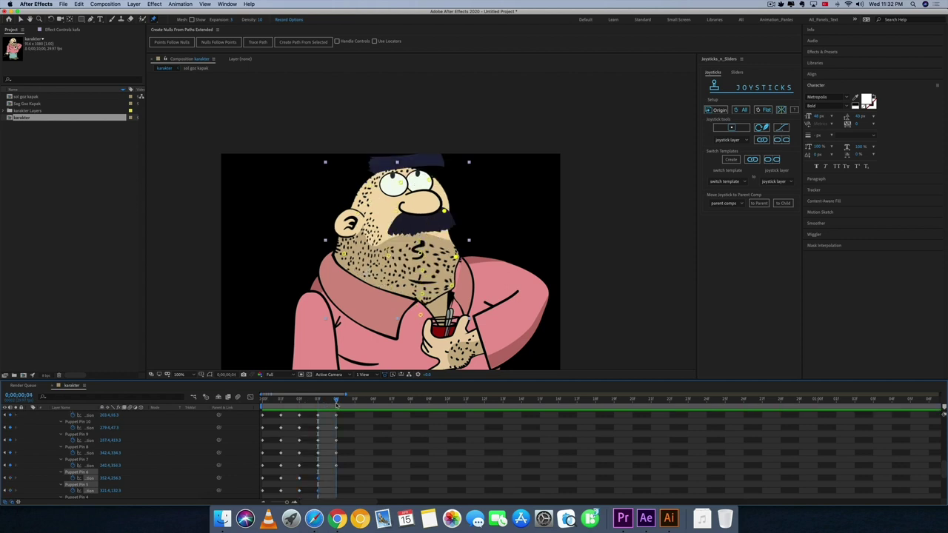
pyautogui.scroll(-1, 360, 467)
pyautogui.scroll(1, 360, 467)
pyautogui.scroll(3, 360, 467)
pyautogui.scroll(2, 360, 466)
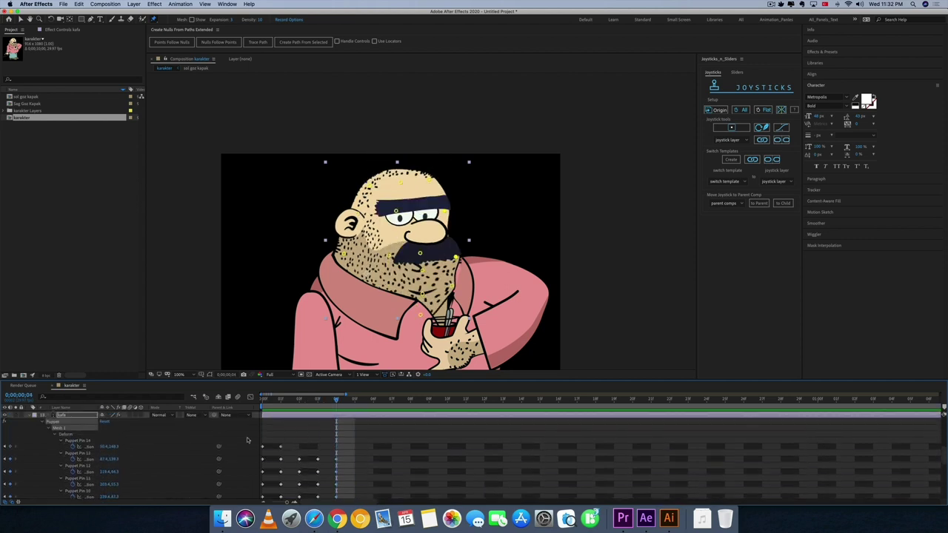
# - Collapse karakter's pin properties and add a puppet pin to the Burun nose layer
pyautogui.click(33, 416)
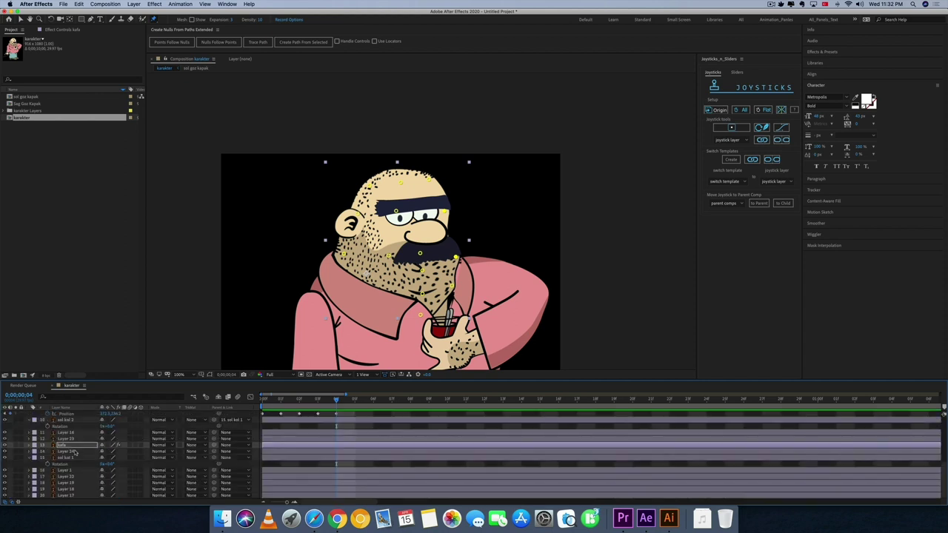
pyautogui.scroll(4, 75, 449)
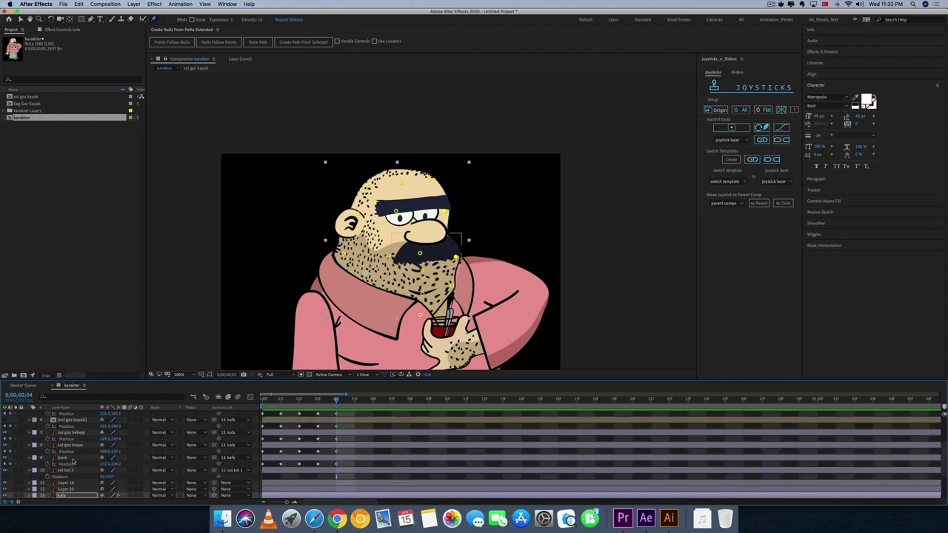
pyautogui.scroll(2, 71, 444)
pyautogui.click(71, 439)
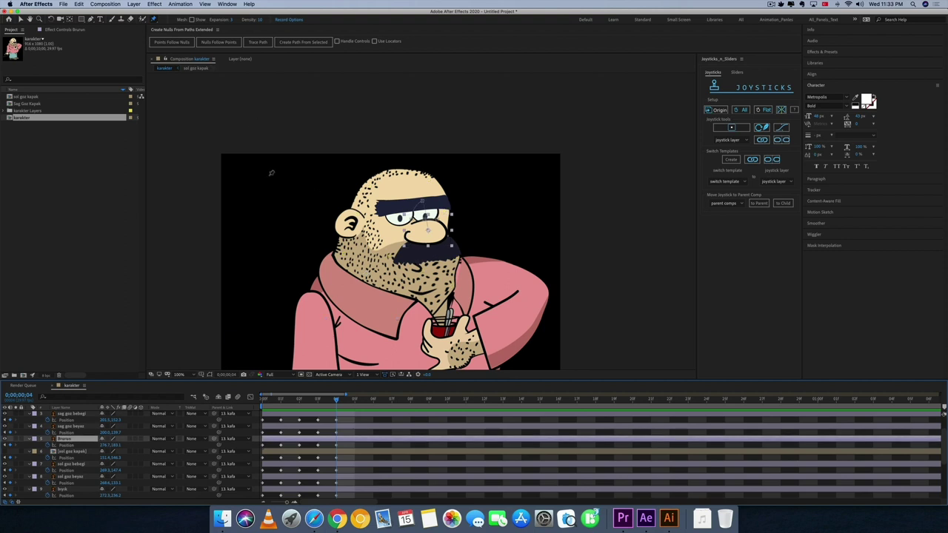
pyautogui.click(286, 407)
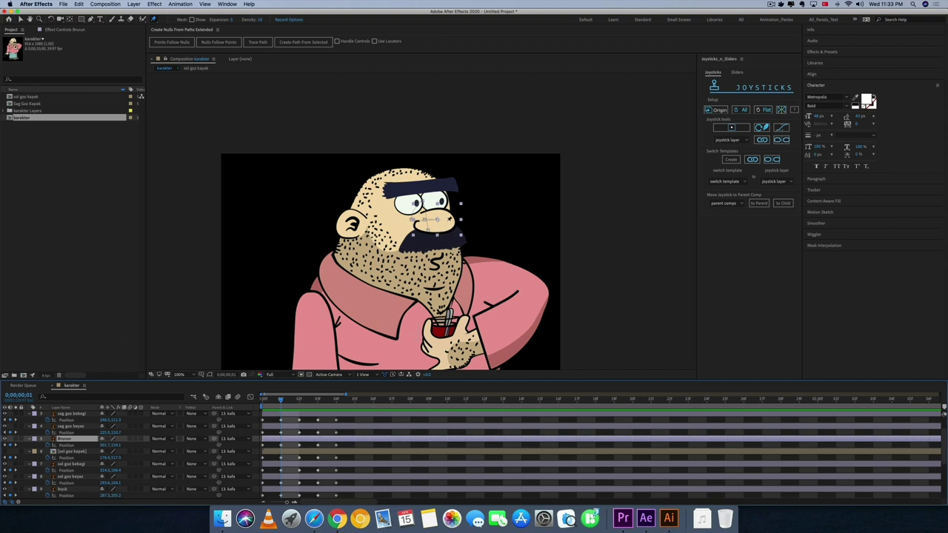
pyautogui.click(425, 219)
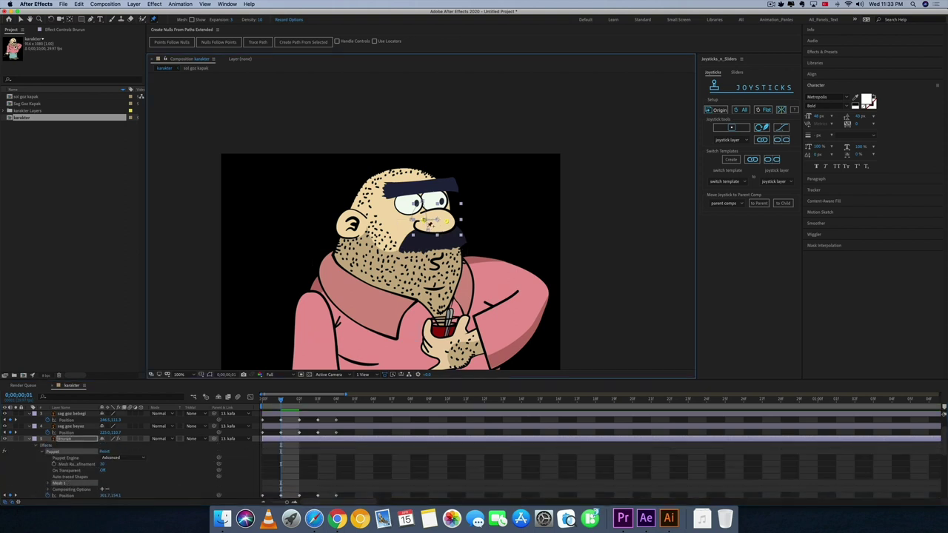
pyautogui.click(267, 407)
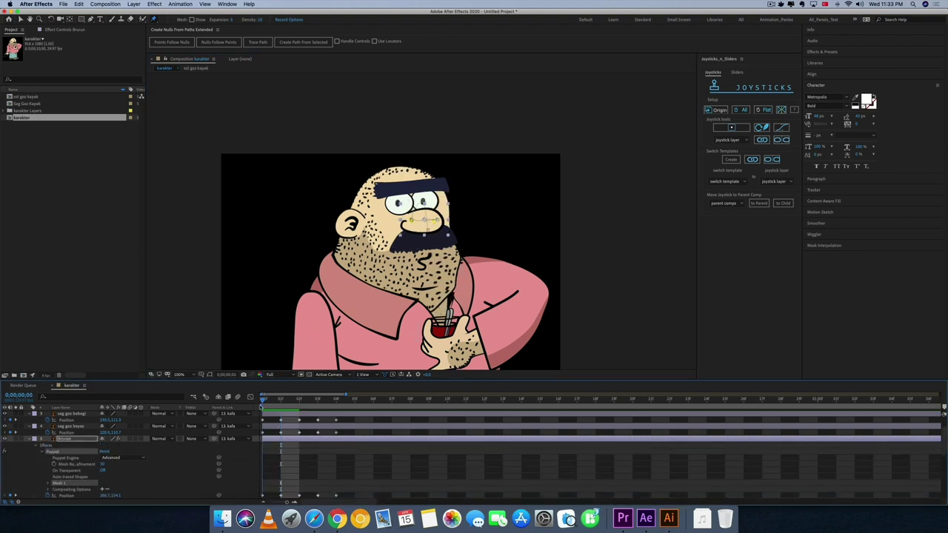
pyautogui.click(20, 18)
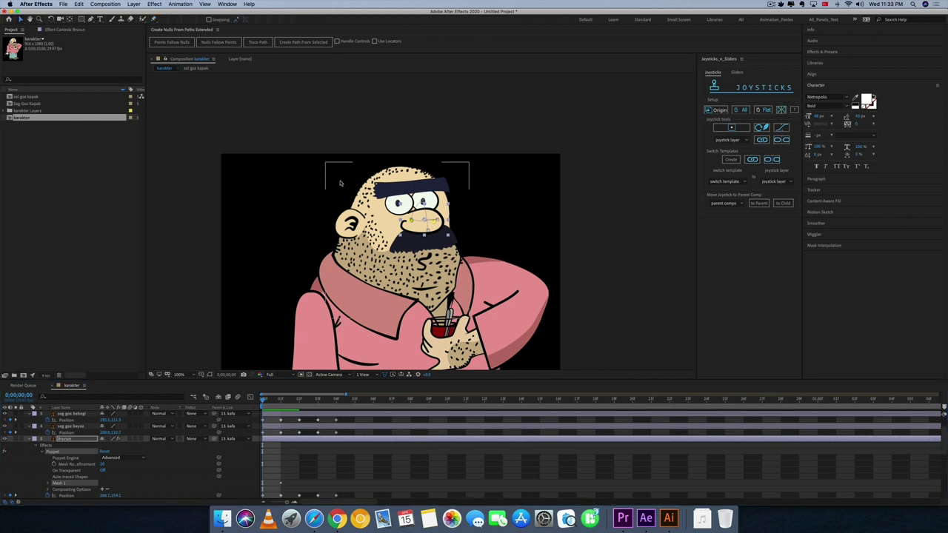
pyautogui.click(436, 222)
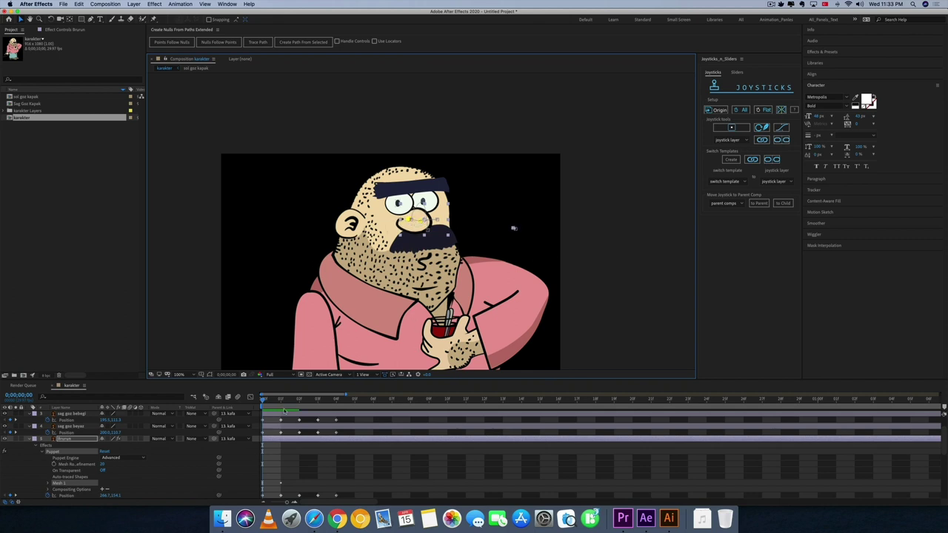
# - Repose the face pins: mouth pin left at frame 2, face pin right at frame 3, pin to nose at frame 4
pyautogui.click(280, 401)
pyautogui.moveTo(280, 401); pyautogui.dragTo(299, 402)
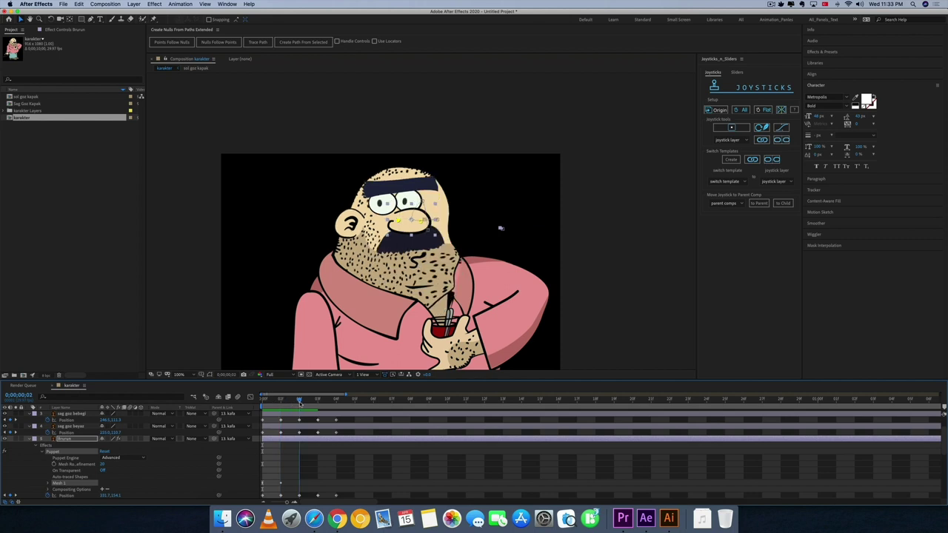
pyautogui.click(514, 229)
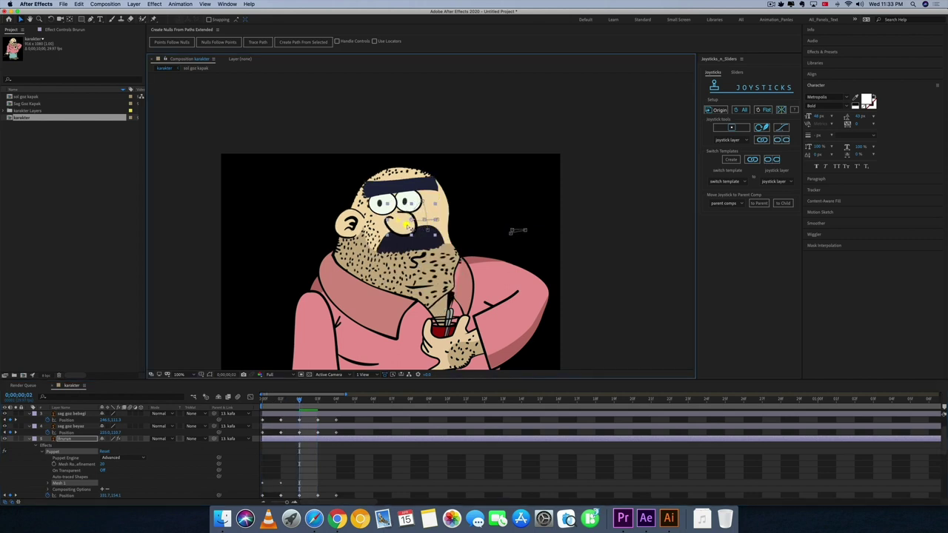
pyautogui.moveTo(511, 230); pyautogui.dragTo(500, 227)
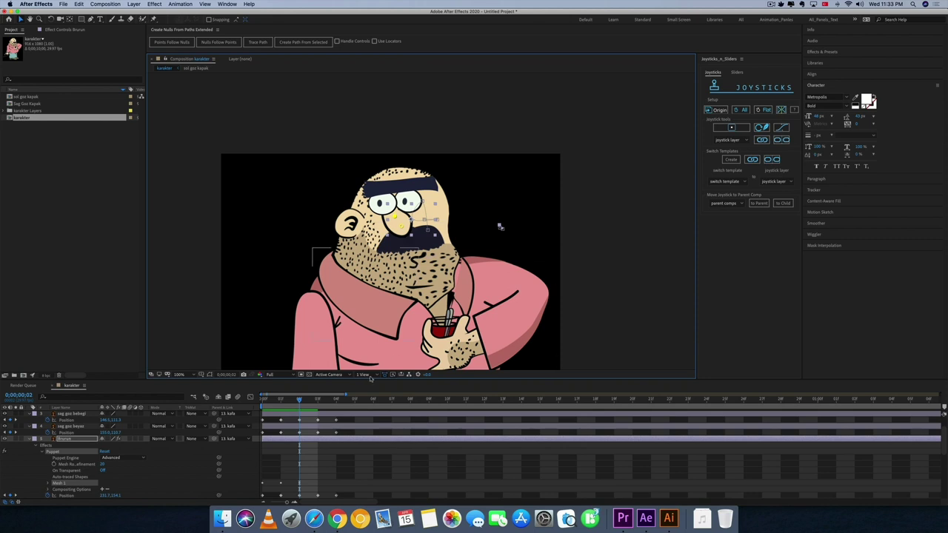
pyautogui.press('pagedown')
pyautogui.moveTo(510, 208); pyautogui.dragTo(518, 208)
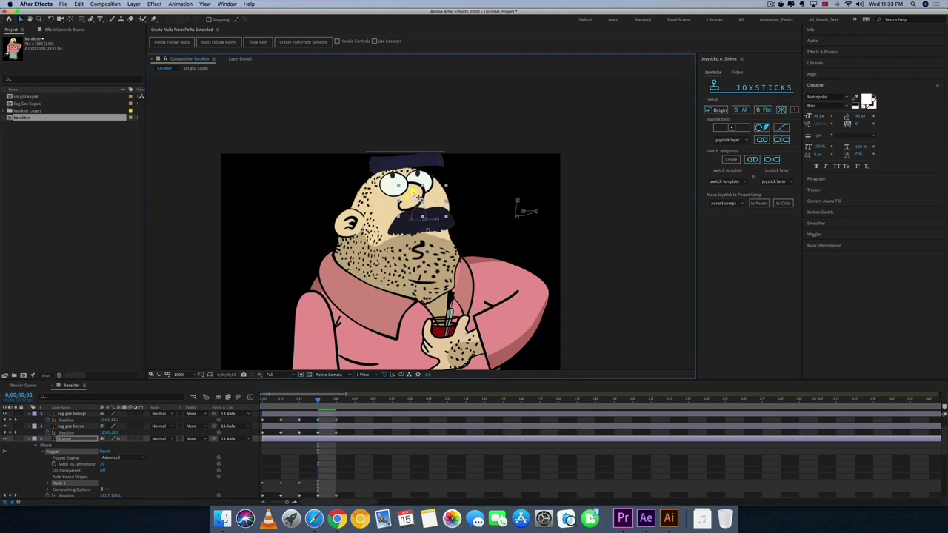
pyautogui.moveTo(519, 208); pyautogui.dragTo(516, 211)
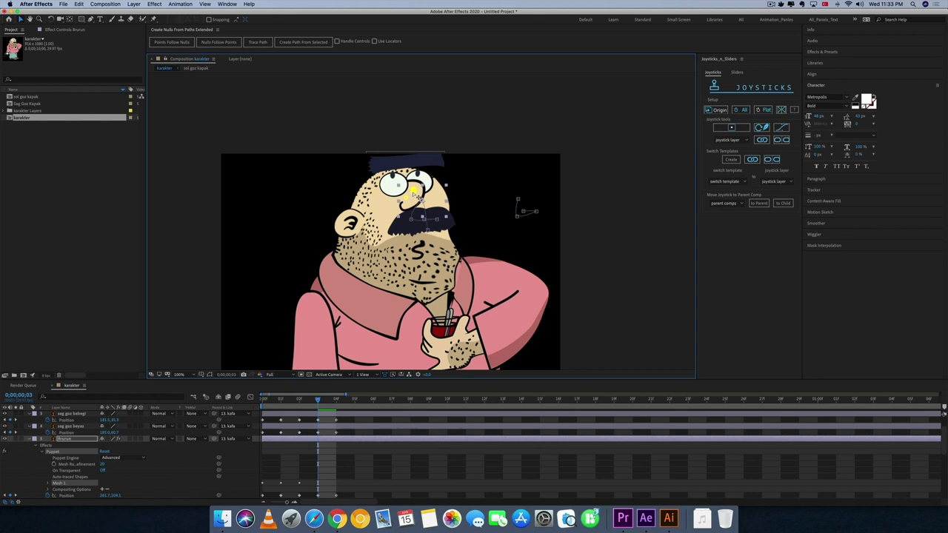
pyautogui.click(336, 393)
pyautogui.moveTo(419, 220); pyautogui.dragTo(428, 241)
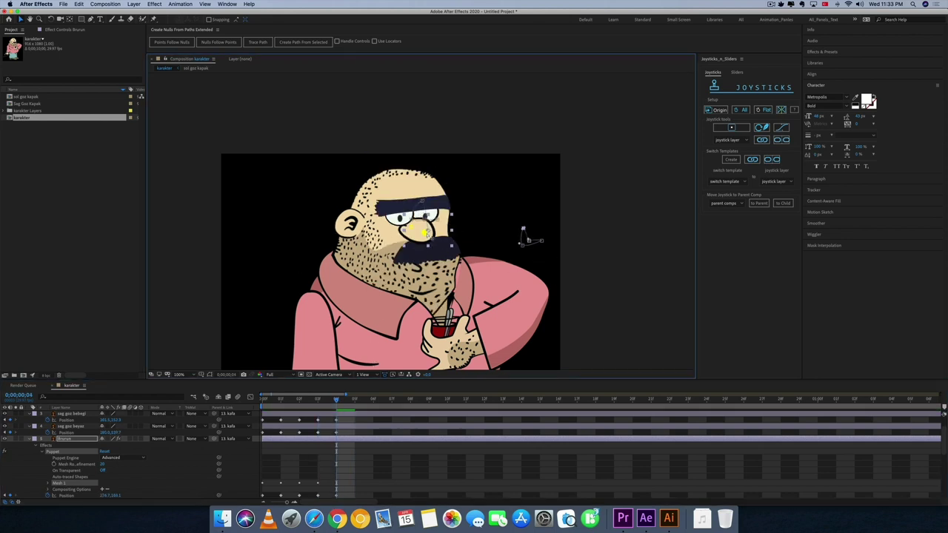
pyautogui.moveTo(343, 401)
pyautogui.mouseDown()
pyautogui.moveTo(297, 403)
pyautogui.moveTo(319, 405)
pyautogui.mouseUp()
# - Reveal the Brunun layer's pin keyframes with U and preview the face animation
pyautogui.scroll(-2, 323, 463)
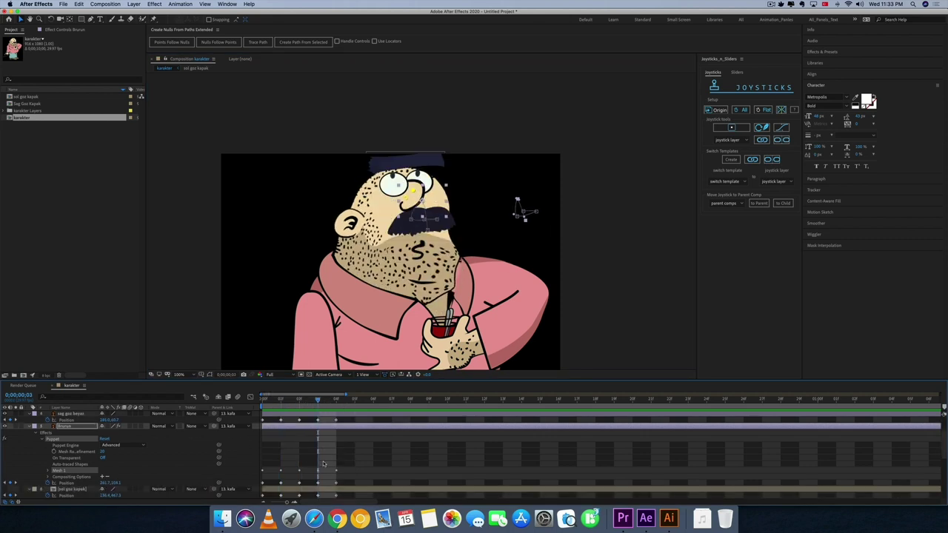
pyautogui.click(81, 427)
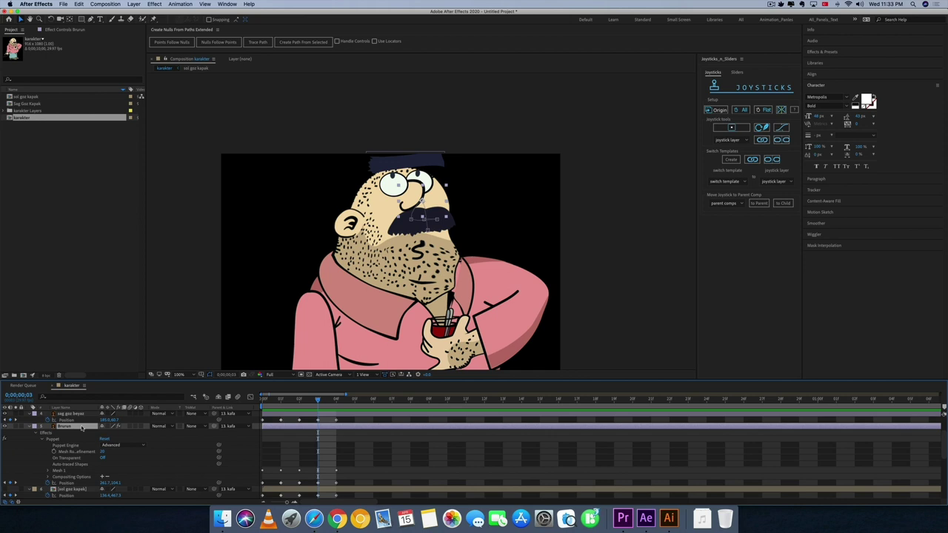
pyautogui.press('u')
pyautogui.click(301, 456)
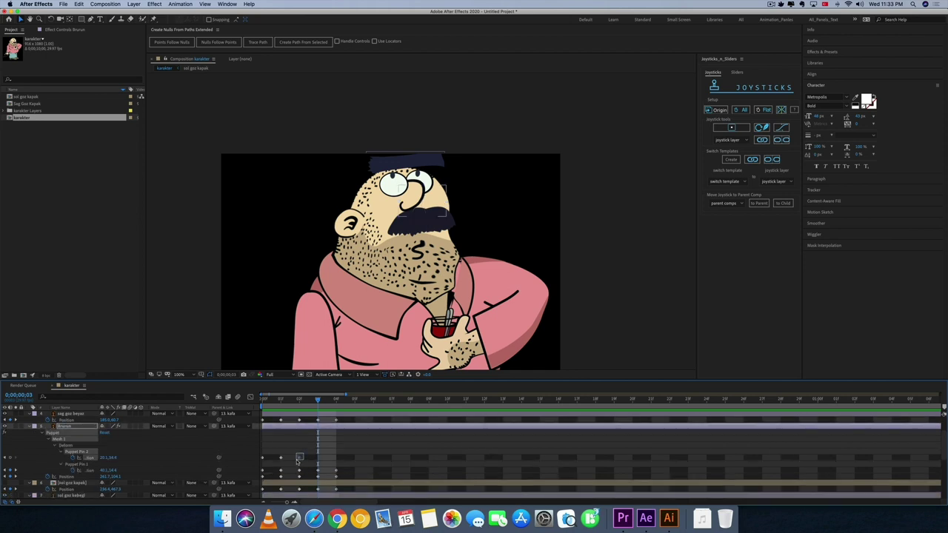
pyautogui.press('space')
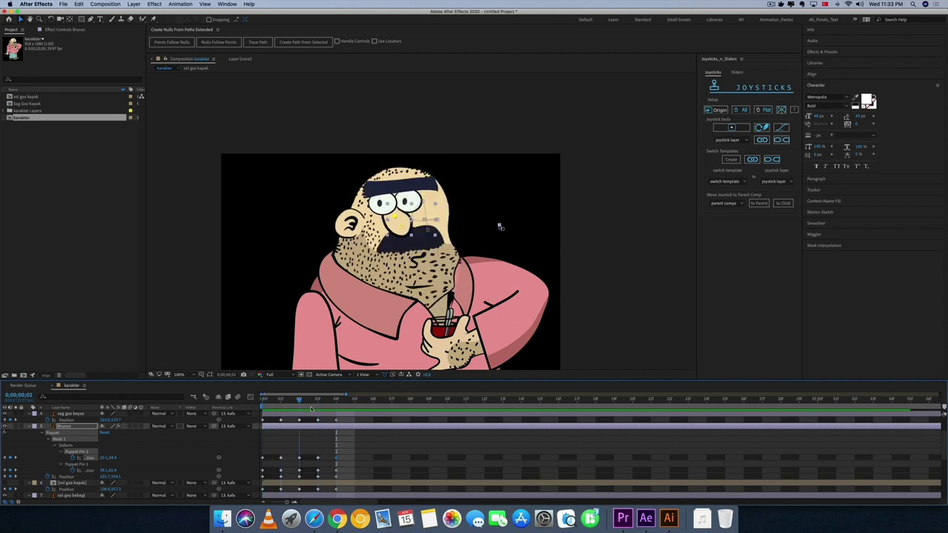
pyautogui.press('space')
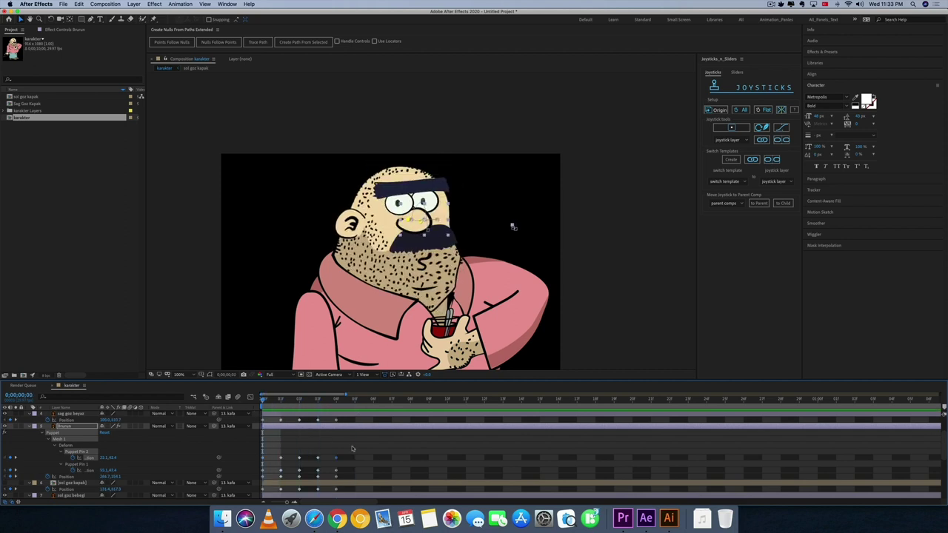
# - Show every layer's keyframes and realign the pin keyframes across frames 0–4
pyautogui.scroll(-5, 374, 456)
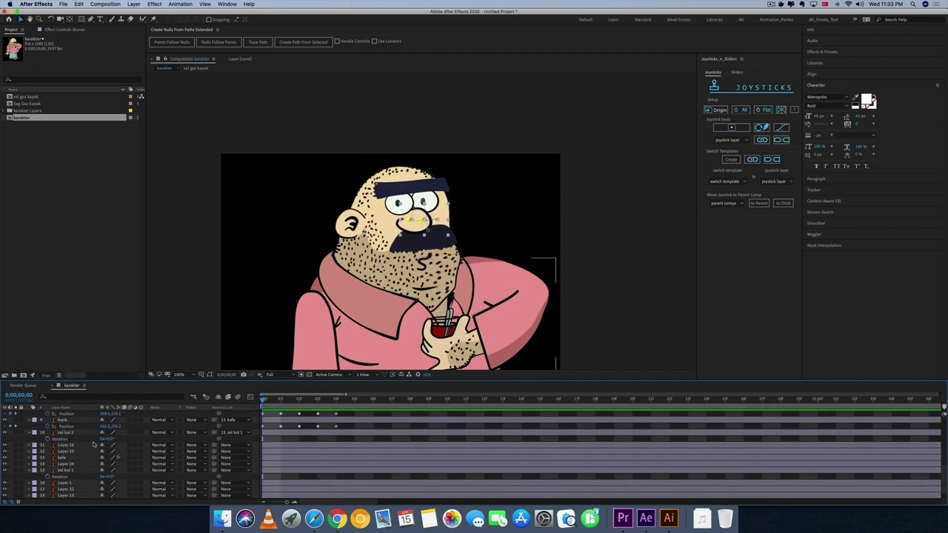
pyautogui.press('super+a')
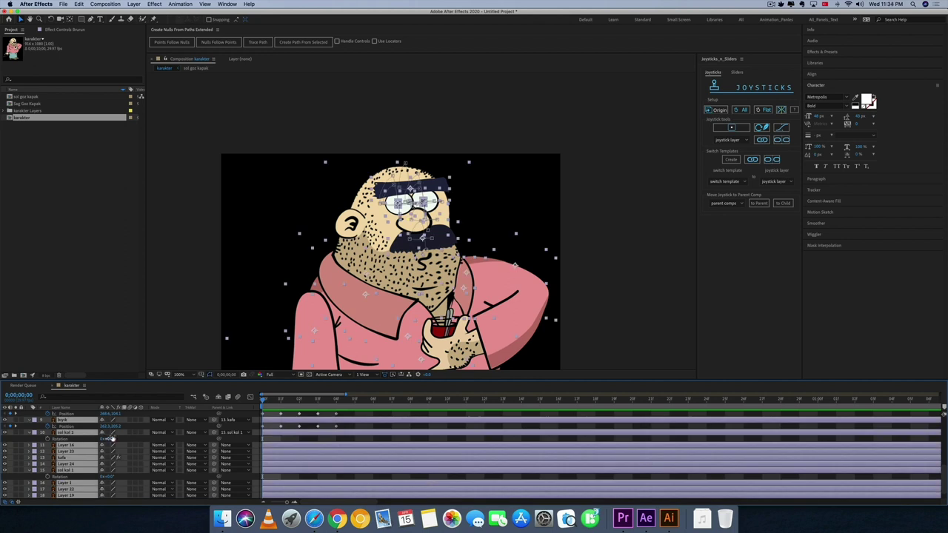
pyautogui.press('u')
pyautogui.press('u')
pyautogui.scroll(-3, 326, 457)
pyautogui.scroll(-2, 345, 461)
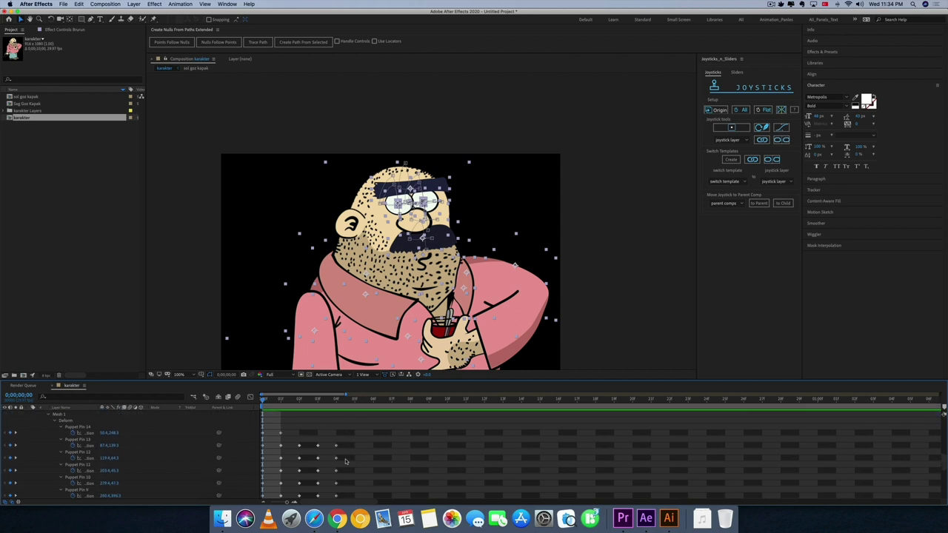
pyautogui.moveTo(286, 423); pyautogui.dragTo(257, 434)
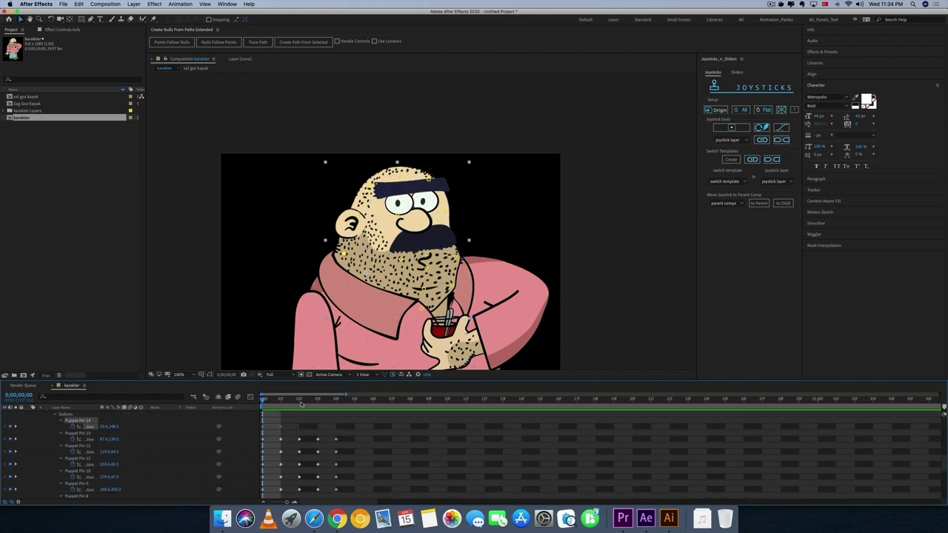
pyautogui.click(301, 406)
pyautogui.click(336, 406)
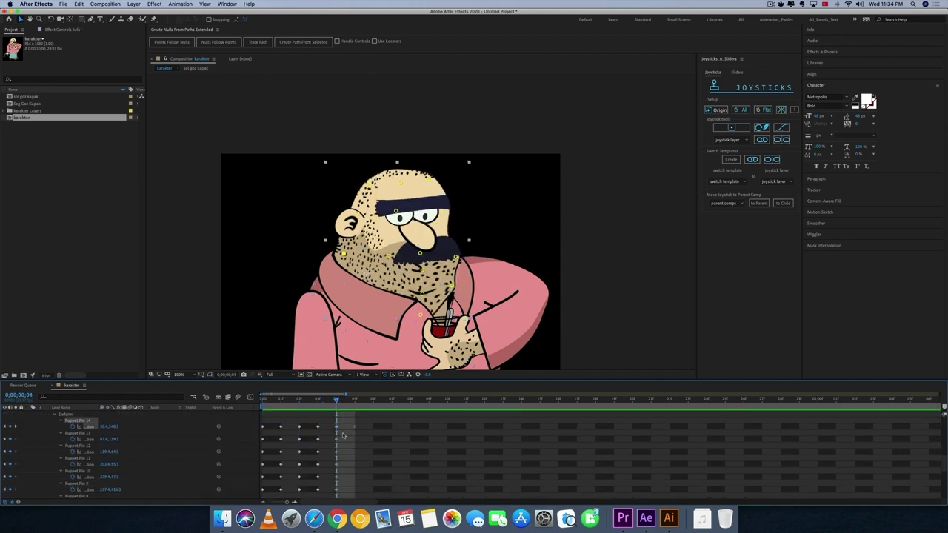
pyautogui.scroll(-2, 343, 436)
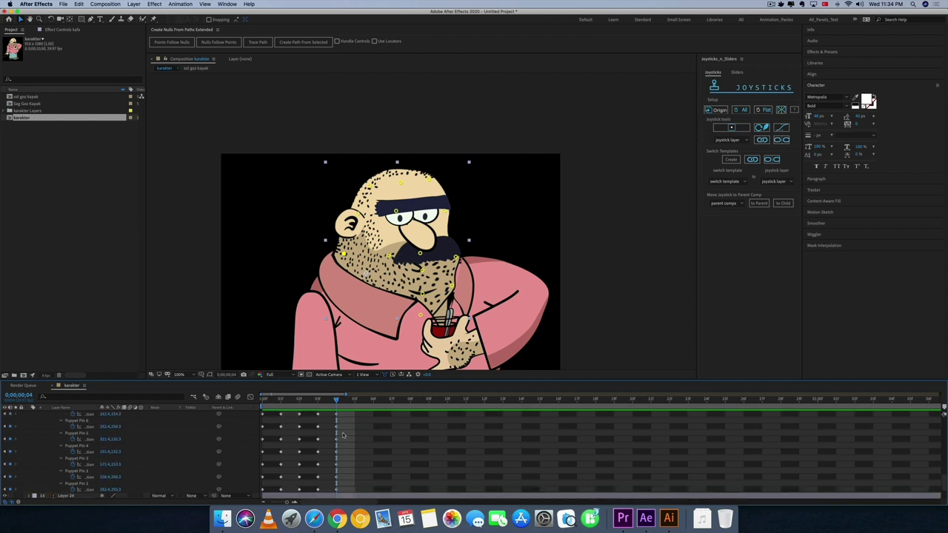
pyautogui.scroll(-2, 343, 436)
pyautogui.scroll(-2, 343, 435)
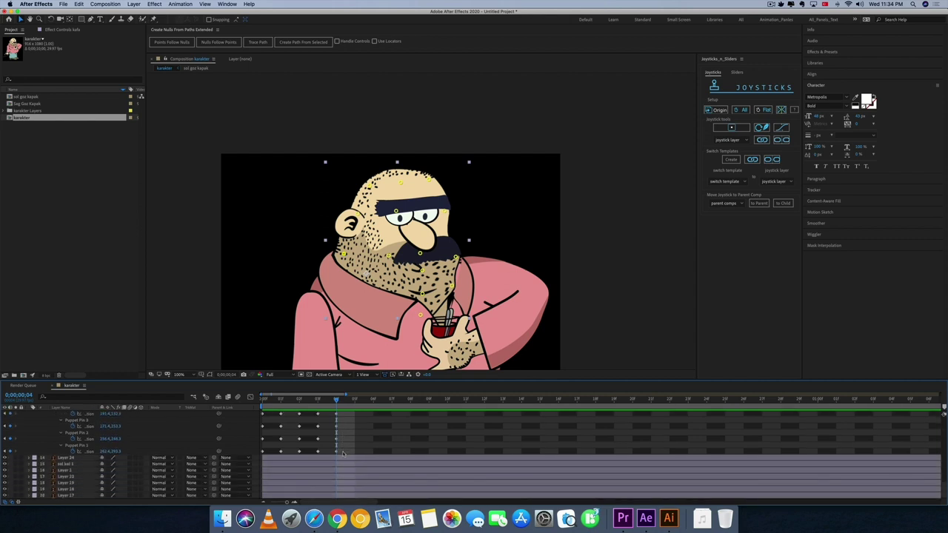
pyautogui.moveTo(343, 453)
pyautogui.mouseDown()
pyautogui.moveTo(259, 405)
pyautogui.moveTo(283, 428)
pyautogui.mouseUp()
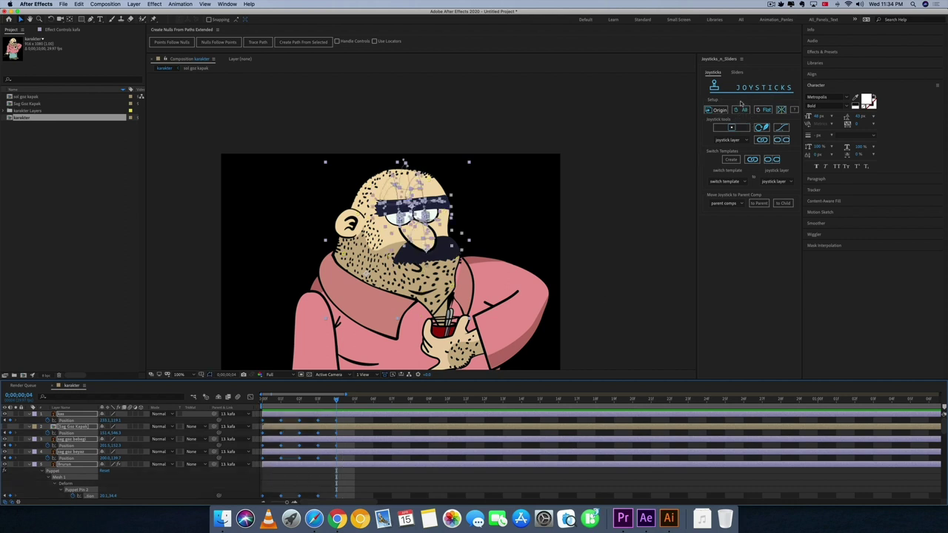
# - Create a Joysticks 'n Sliders joystick controller named HEAD CONTROL
pyautogui.click(731, 129)
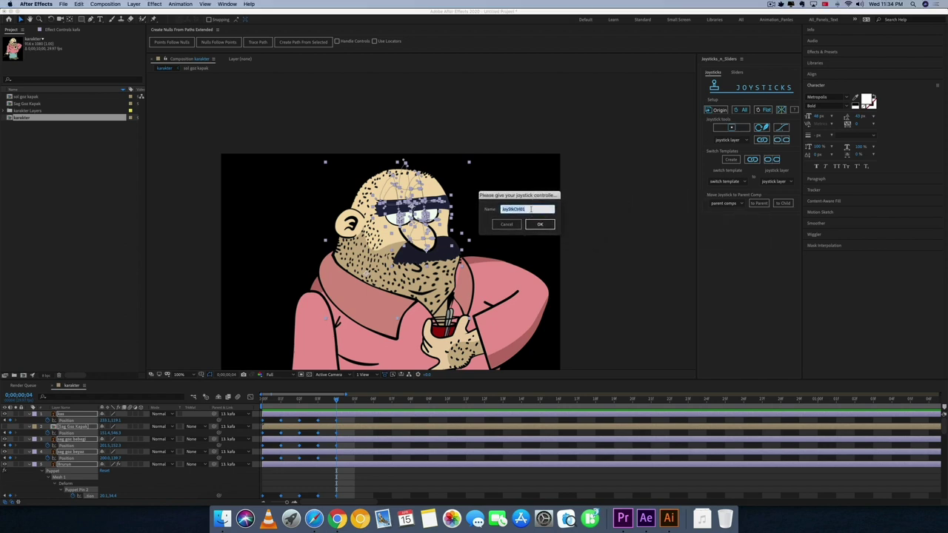
pyautogui.write('Ka')
pyautogui.press('Return')
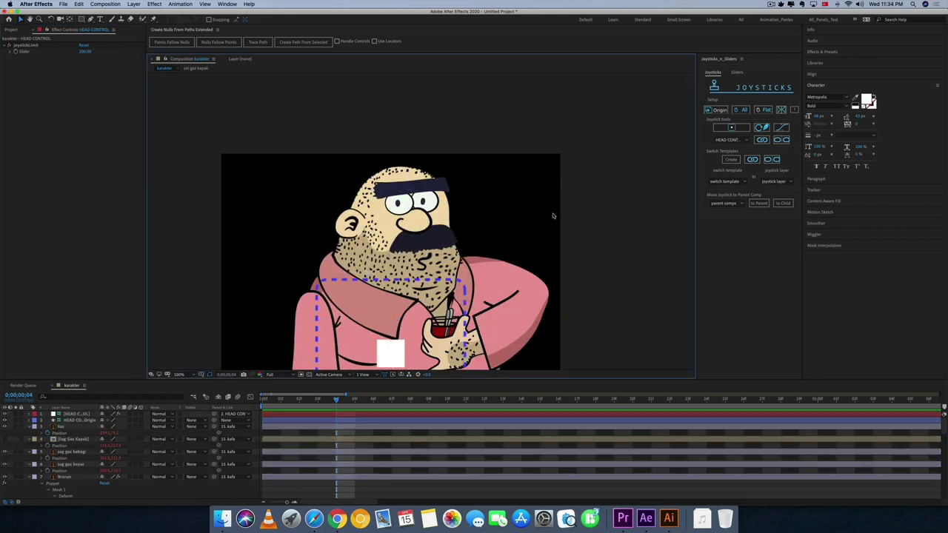
# - Move the joystick box beside the head, shrink it to about 110 by 110, and test the head turn
pyautogui.moveTo(458, 298); pyautogui.dragTo(588, 169)
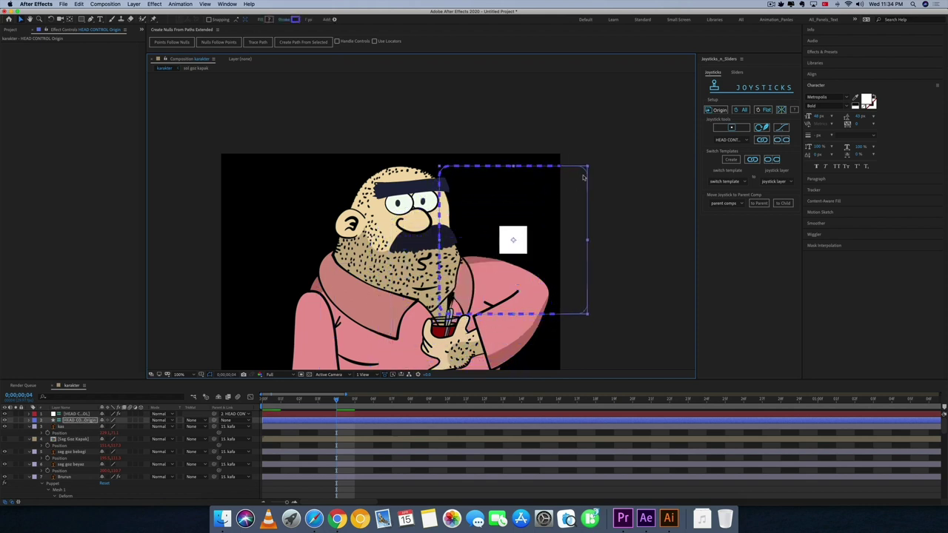
pyautogui.moveTo(588, 169)
pyautogui.mouseDown()
pyautogui.moveTo(536, 210)
pyautogui.moveTo(535, 194)
pyautogui.mouseUp()
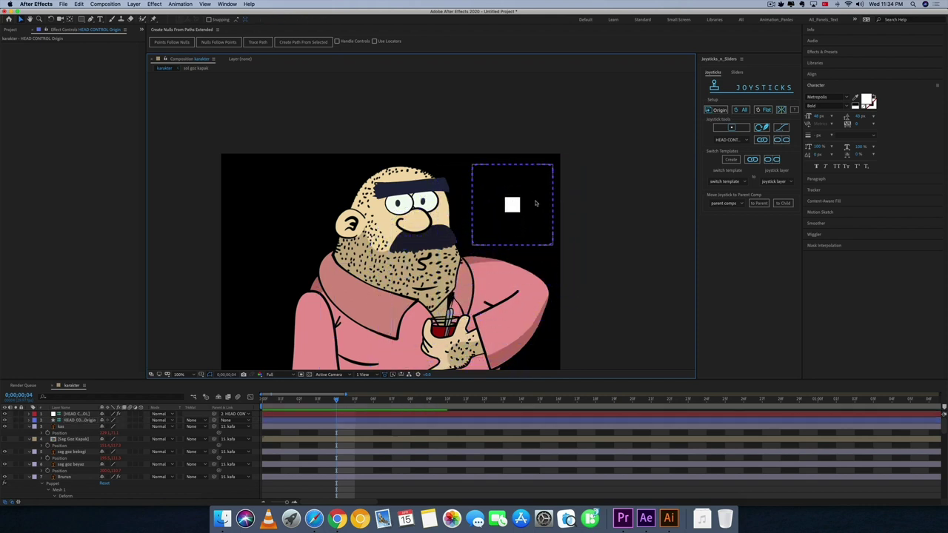
pyautogui.click(512, 204)
pyautogui.moveTo(513, 206)
pyautogui.mouseDown()
pyautogui.moveTo(539, 221)
pyautogui.moveTo(488, 190)
pyautogui.moveTo(508, 242)
pyautogui.moveTo(538, 223)
pyautogui.moveTo(522, 185)
pyautogui.moveTo(514, 232)
pyautogui.moveTo(545, 214)
pyautogui.mouseUp()
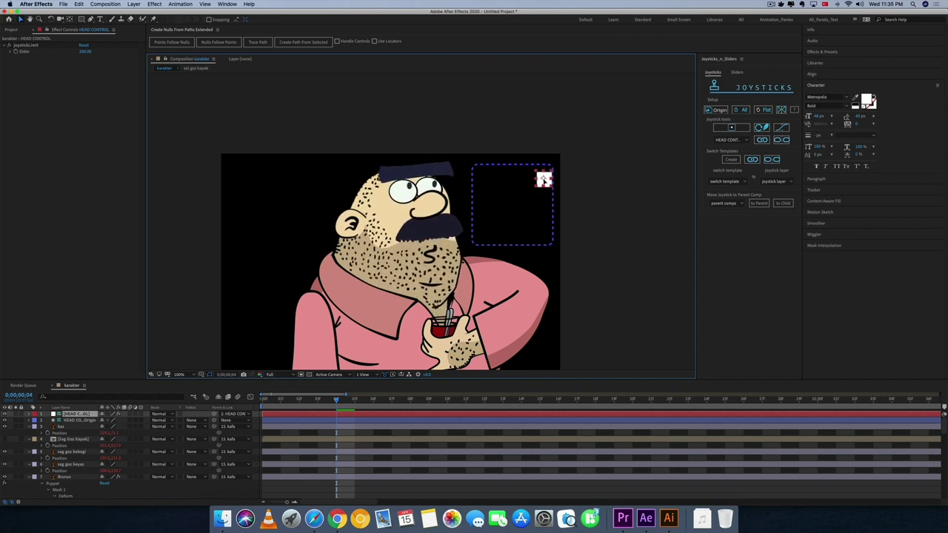
pyautogui.press(',')
pyautogui.moveTo(483, 218); pyautogui.dragTo(466, 225)
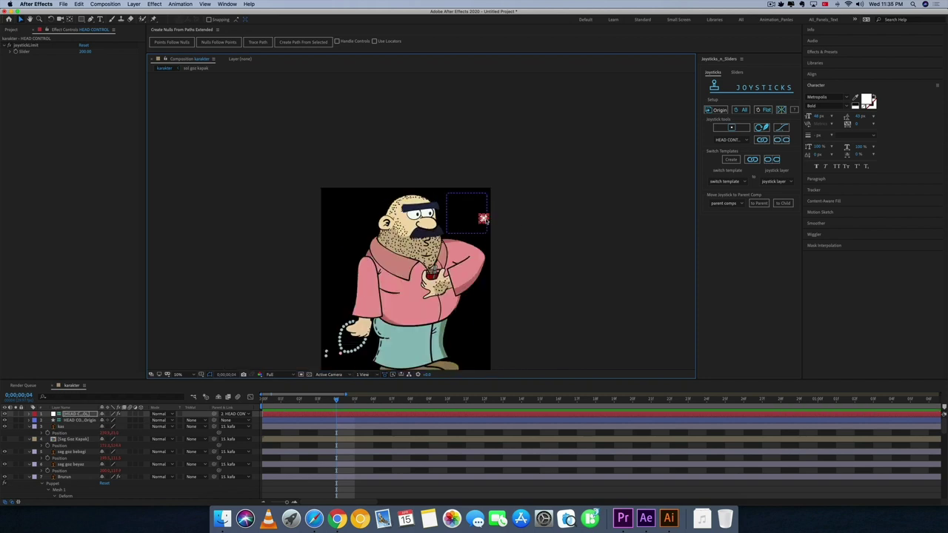
pyautogui.moveTo(463, 231)
pyautogui.mouseDown()
pyautogui.moveTo(459, 222)
pyautogui.moveTo(482, 225)
pyautogui.moveTo(476, 200)
pyautogui.moveTo(465, 200)
pyautogui.moveTo(498, 231)
pyautogui.mouseUp()
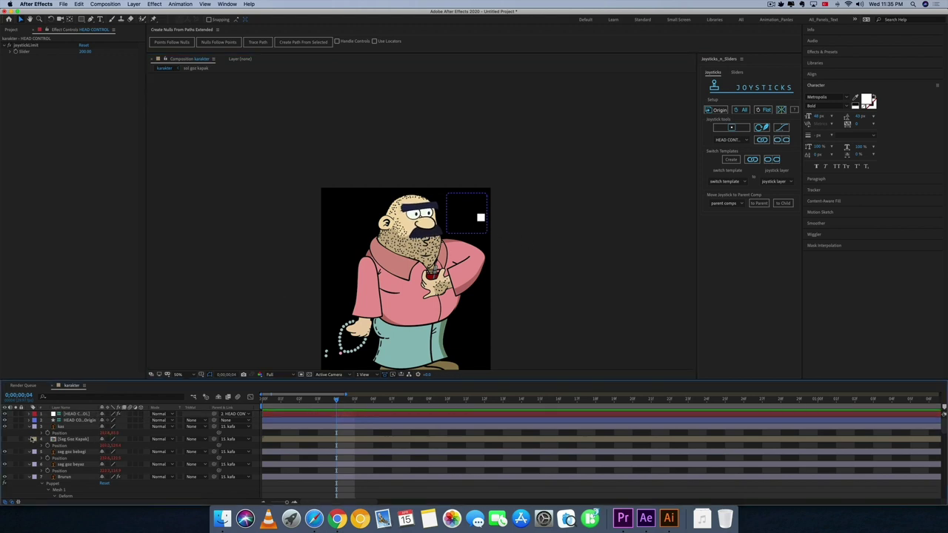
# - Collapse all layer properties, then select the Sag Goz Kapak eyelid layer and make it visible
pyautogui.click(32, 439)
pyautogui.click(32, 439)
pyautogui.press('super+a')
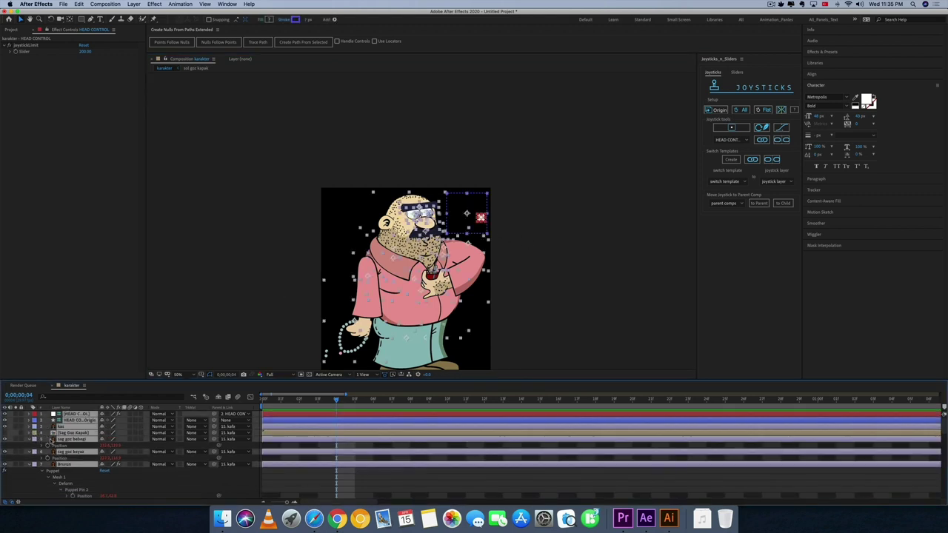
pyautogui.press('u')
pyautogui.press('u')
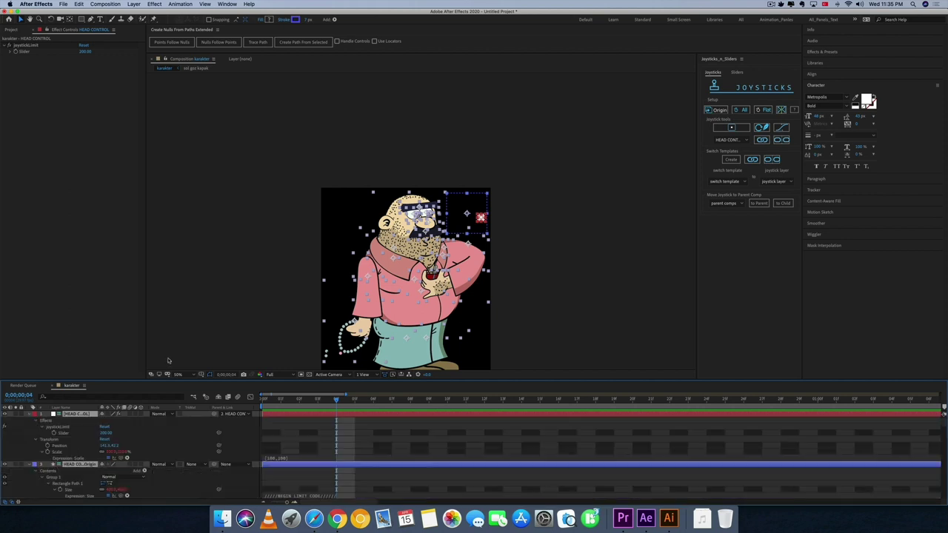
pyautogui.press('u')
pyautogui.click(189, 342)
pyautogui.click(82, 433)
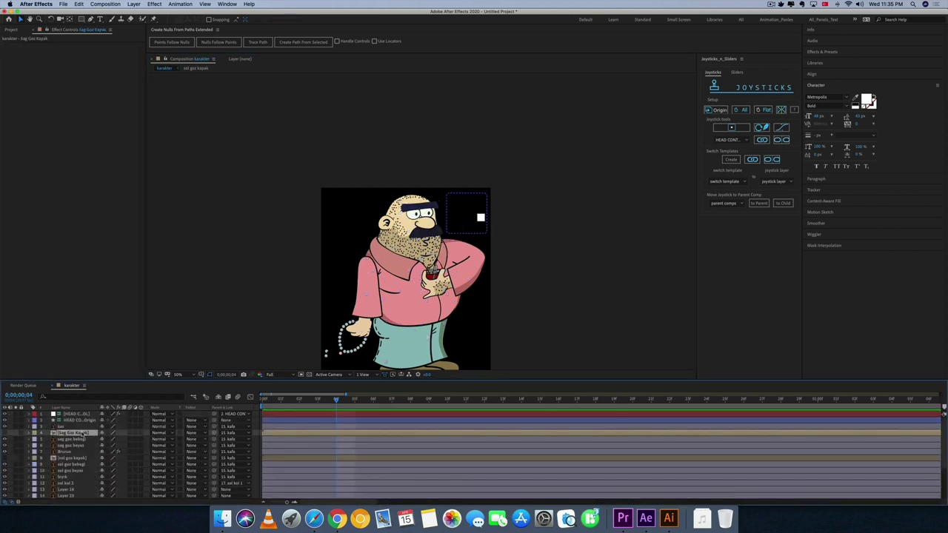
pyautogui.click(6, 434)
# - Open the Sag Goz Kapak precomp, cut all three eyelid layers at the current frame, and shorten the work area
pyautogui.doubleClick(55, 435)
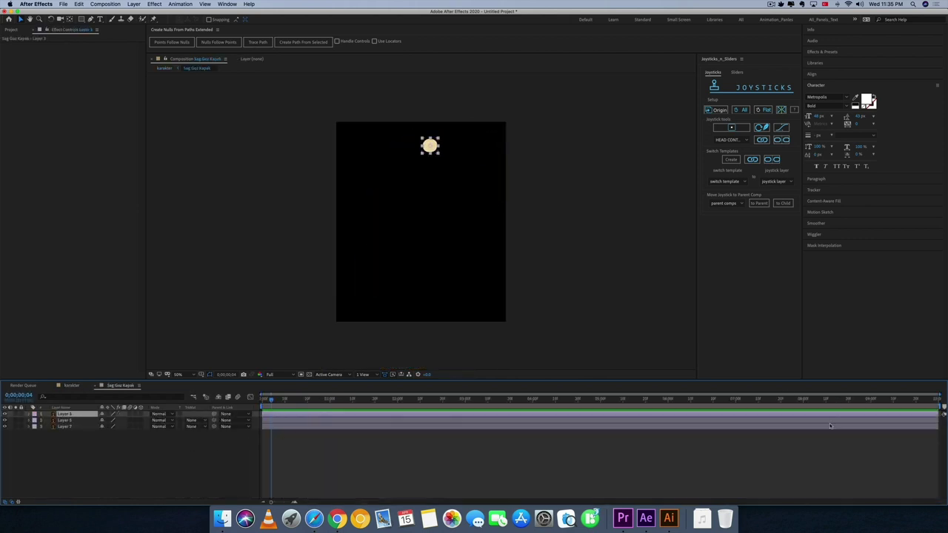
pyautogui.press('super+a')
pyautogui.hotkey('alt', ']')
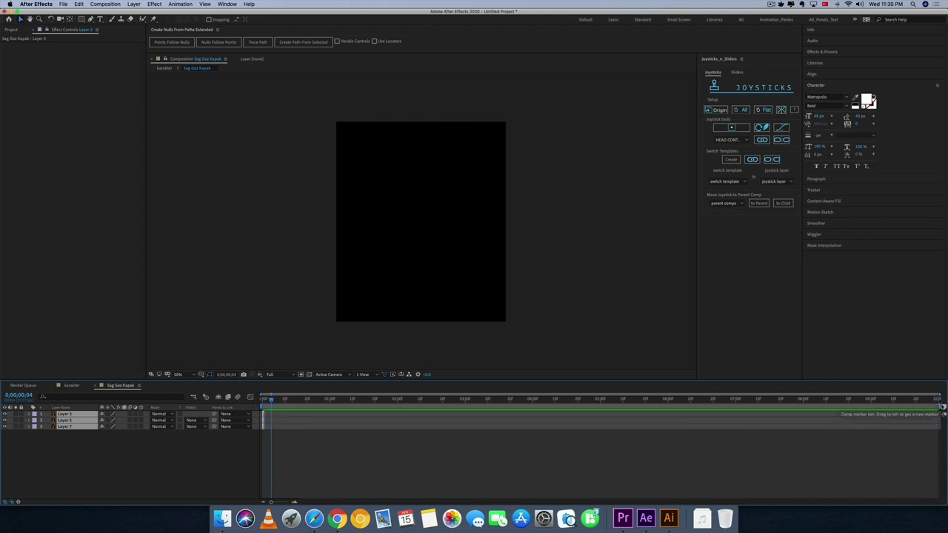
pyautogui.moveTo(939, 405); pyautogui.dragTo(266, 405)
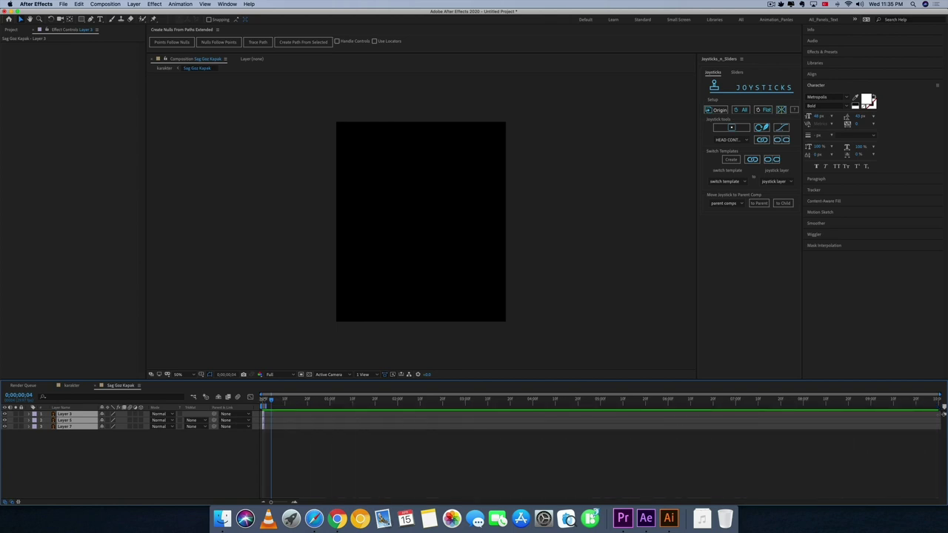
pyautogui.click(291, 401)
# - Extend the three eyelid layers to a later end frame and trim the composition to the work area
pyautogui.click(115, 5)
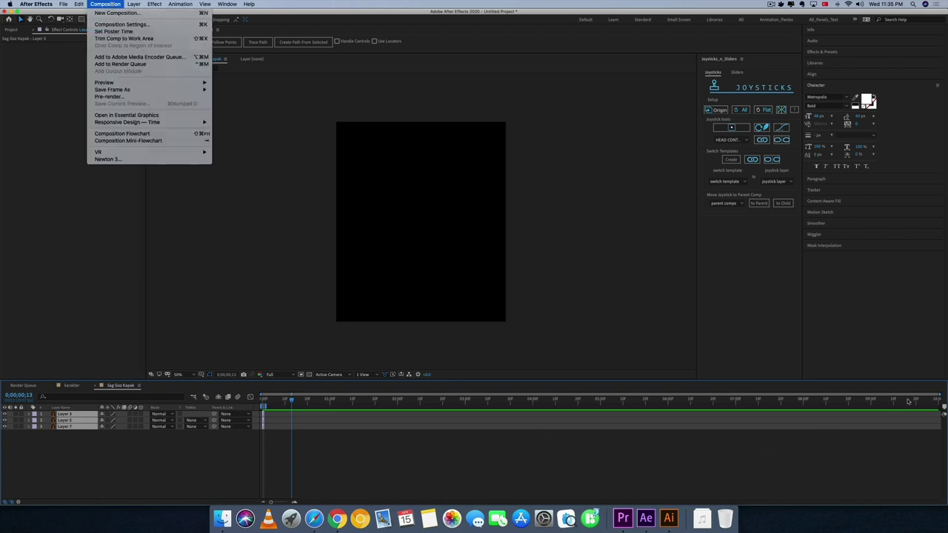
pyautogui.click(941, 396)
pyautogui.moveTo(940, 395); pyautogui.dragTo(345, 395)
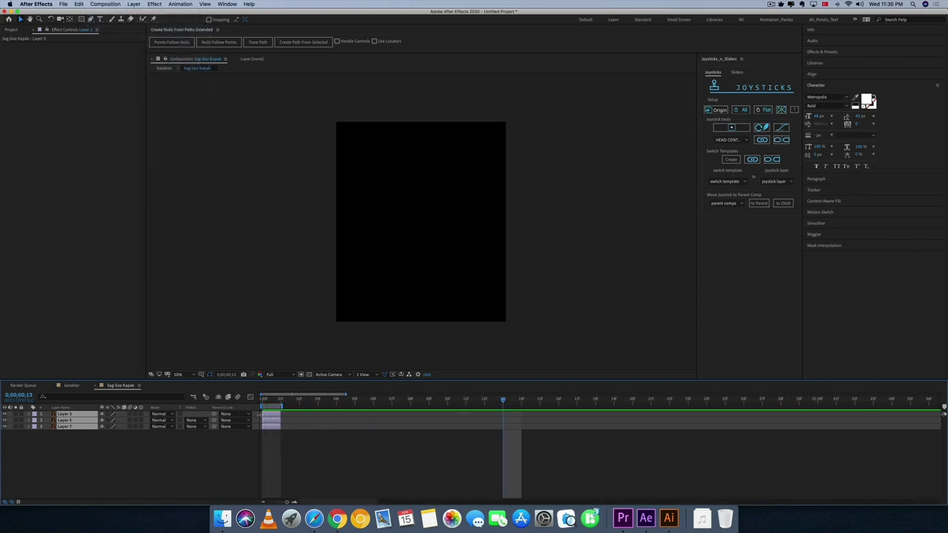
pyautogui.moveTo(282, 415)
pyautogui.mouseDown()
pyautogui.moveTo(314, 418)
pyautogui.moveTo(319, 406)
pyautogui.mouseUp()
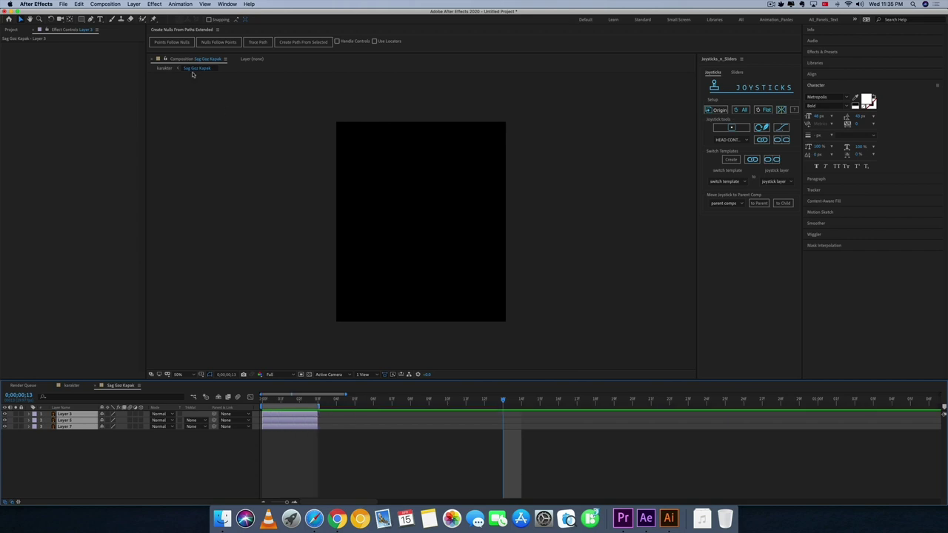
pyautogui.click(105, 3)
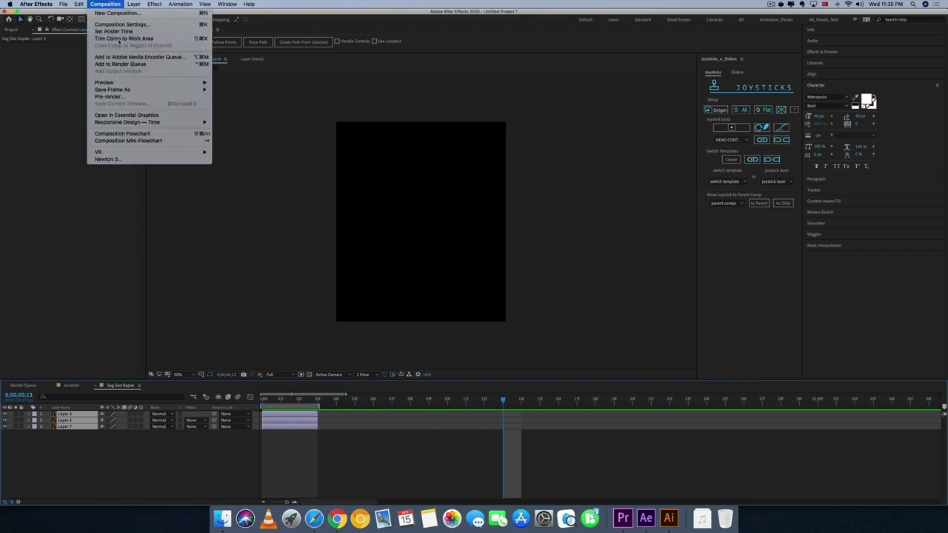
pyautogui.click(119, 39)
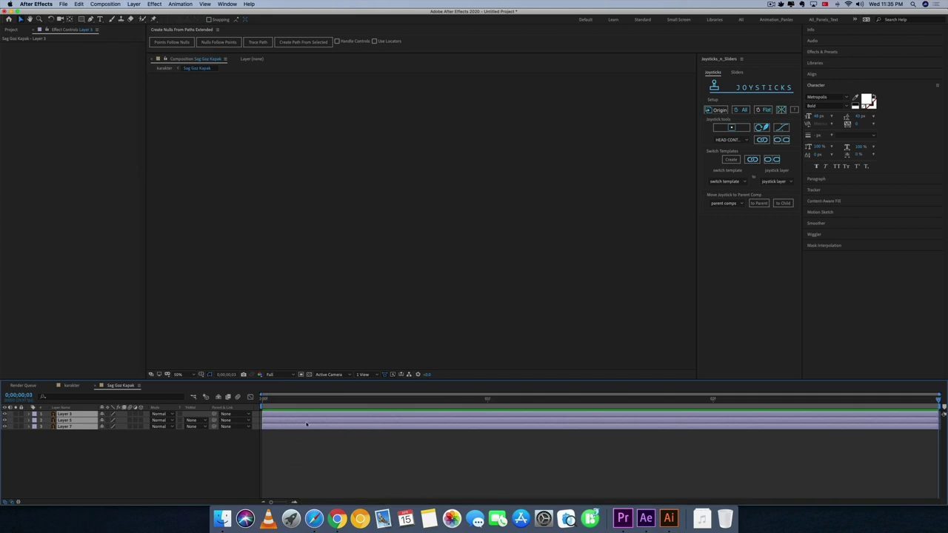
# - Hide the top two eyelid layers and make Layer 7 end after the first frame
pyautogui.press('F2')
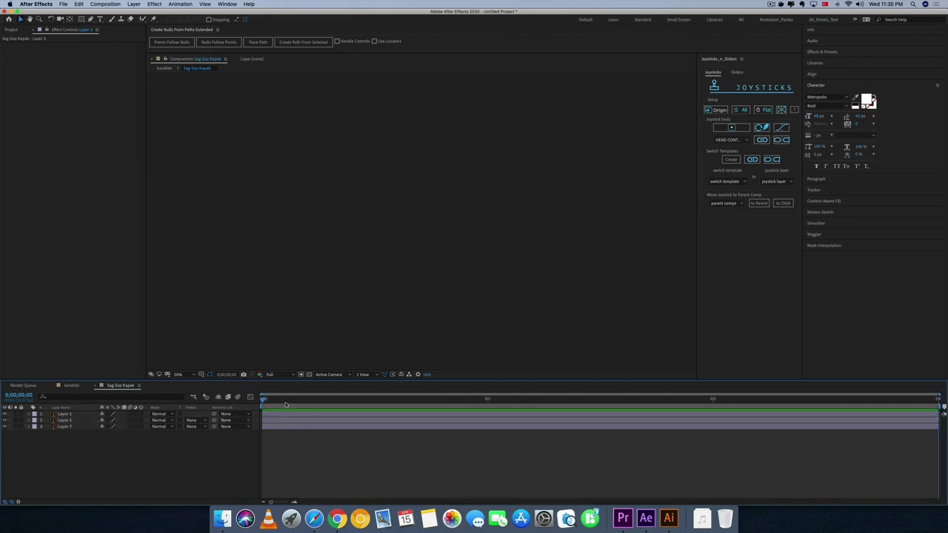
pyautogui.press('Home')
pyautogui.click(5, 418)
pyautogui.click(6, 419)
pyautogui.click(343, 428)
pyautogui.moveTo(939, 426); pyautogui.dragTo(543, 432)
# - Place Layer 5 on the second frame and the top layer on the third, extending Layer 7 to match
pyautogui.click(362, 423)
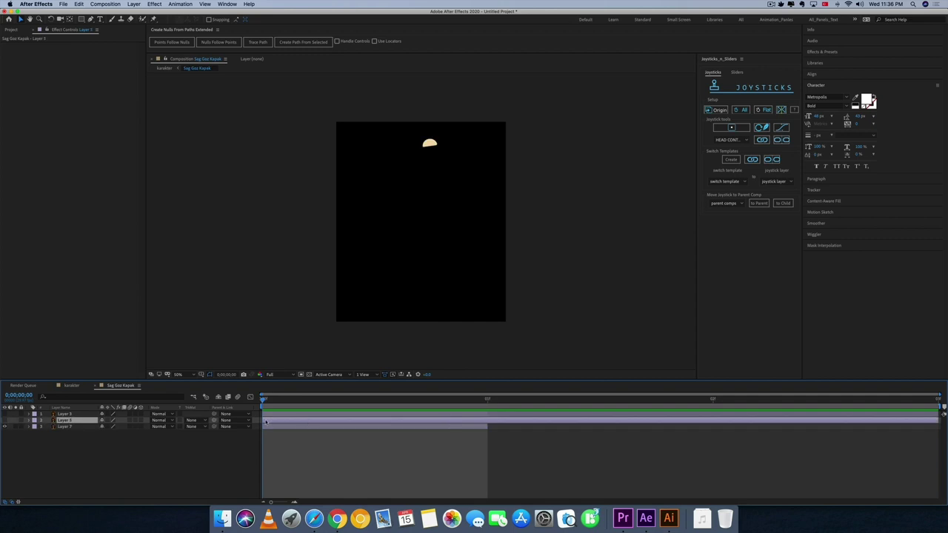
pyautogui.moveTo(269, 421); pyautogui.dragTo(502, 434)
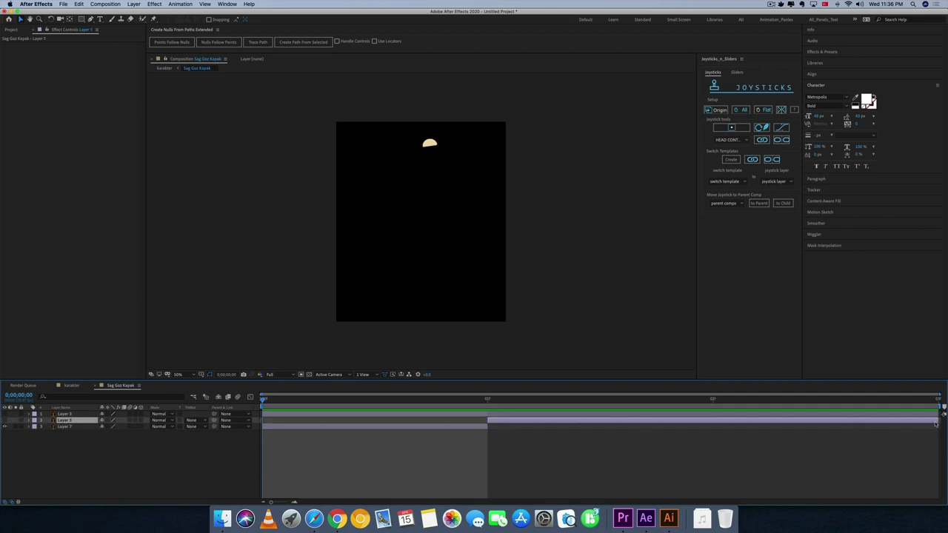
pyautogui.moveTo(906, 421); pyautogui.dragTo(713, 422)
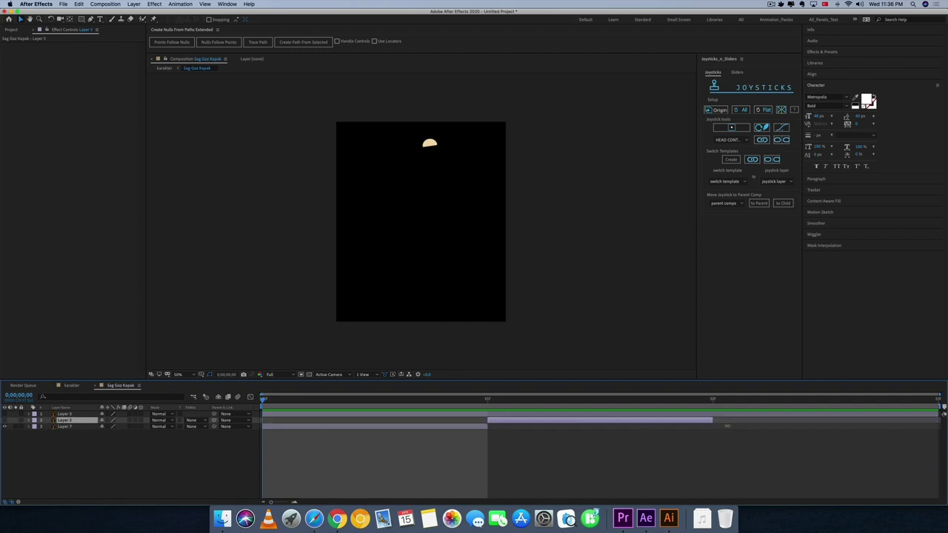
pyautogui.click(343, 417)
pyautogui.moveTo(265, 414); pyautogui.dragTo(618, 415)
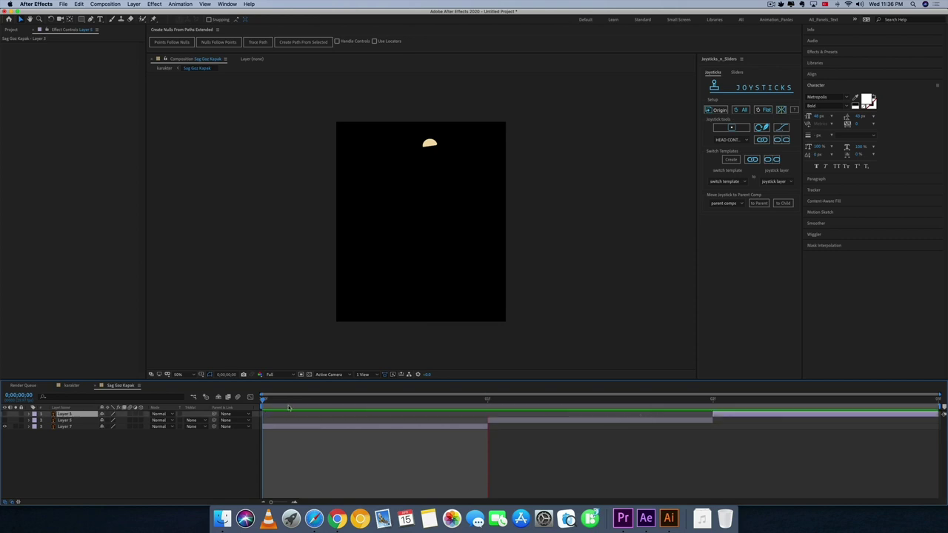
pyautogui.press('pagedown')
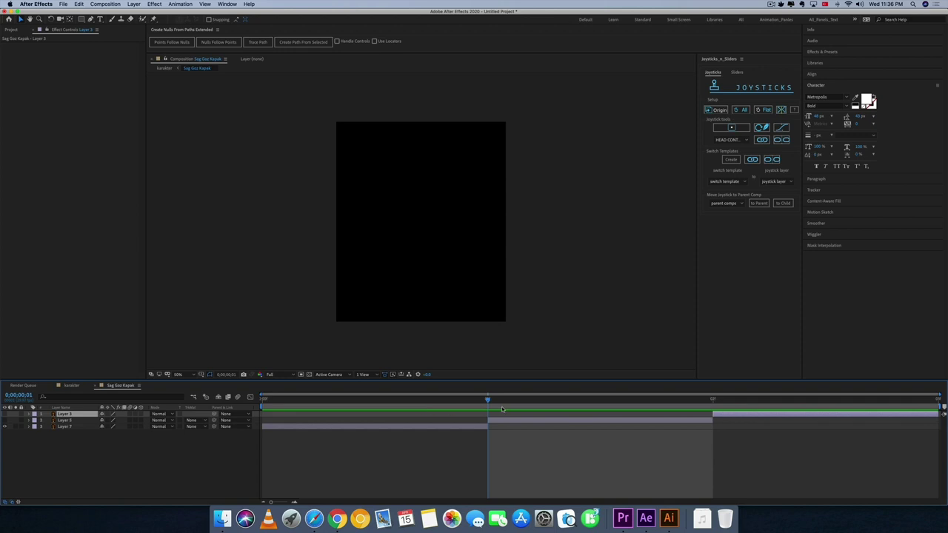
pyautogui.press('pagedown')
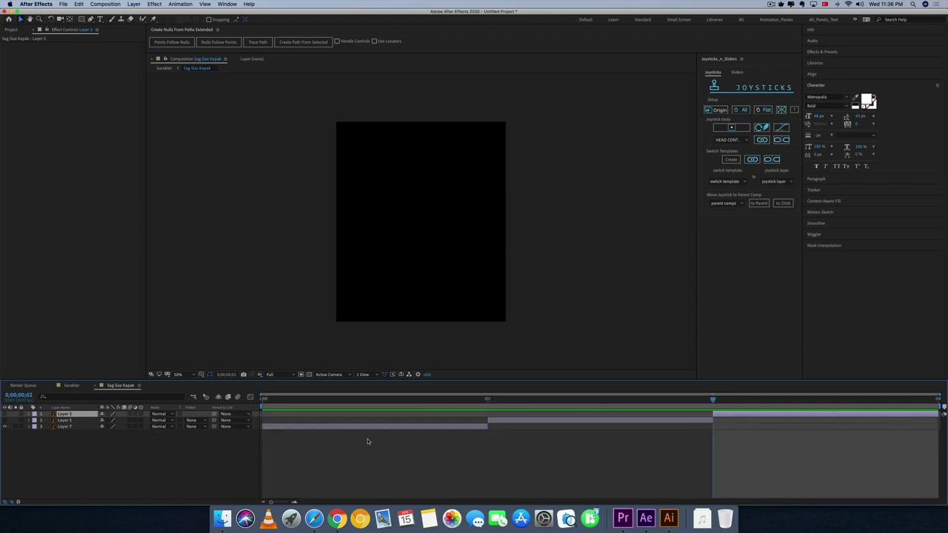
pyautogui.moveTo(488, 427); pyautogui.dragTo(713, 427)
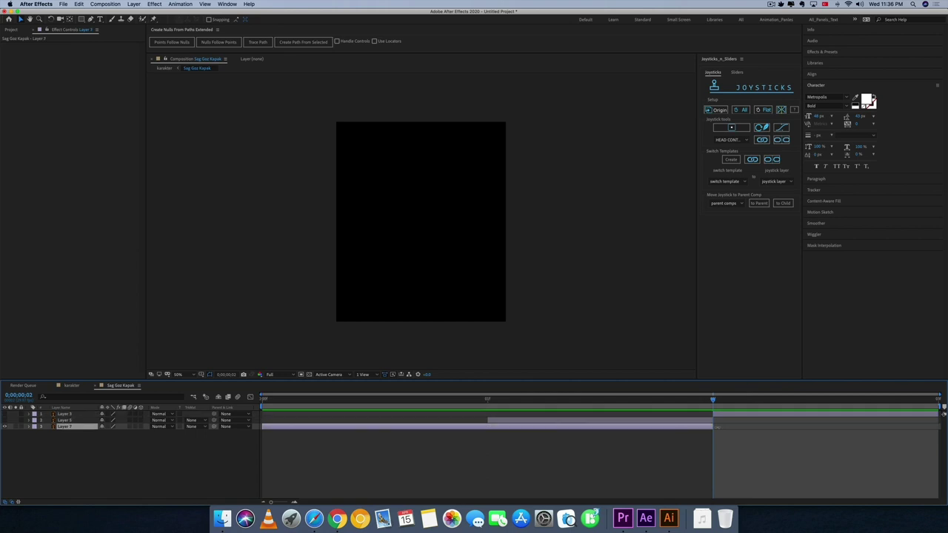
pyautogui.click(674, 421)
pyautogui.rightClick(609, 464)
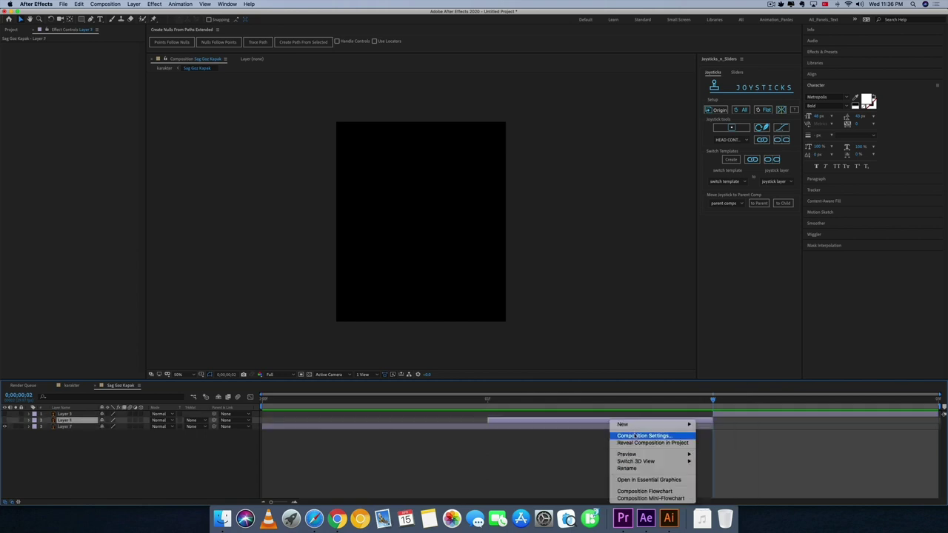
# - Change the composition duration, then slide Layer 5 to the current frame and move it to the top
pyautogui.click(630, 434)
pyautogui.click(453, 258)
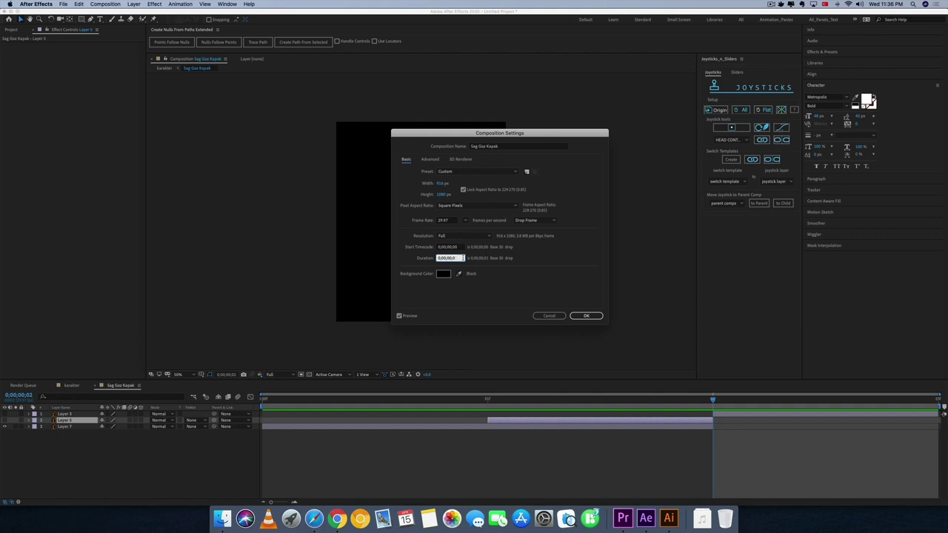
pyautogui.press('Return')
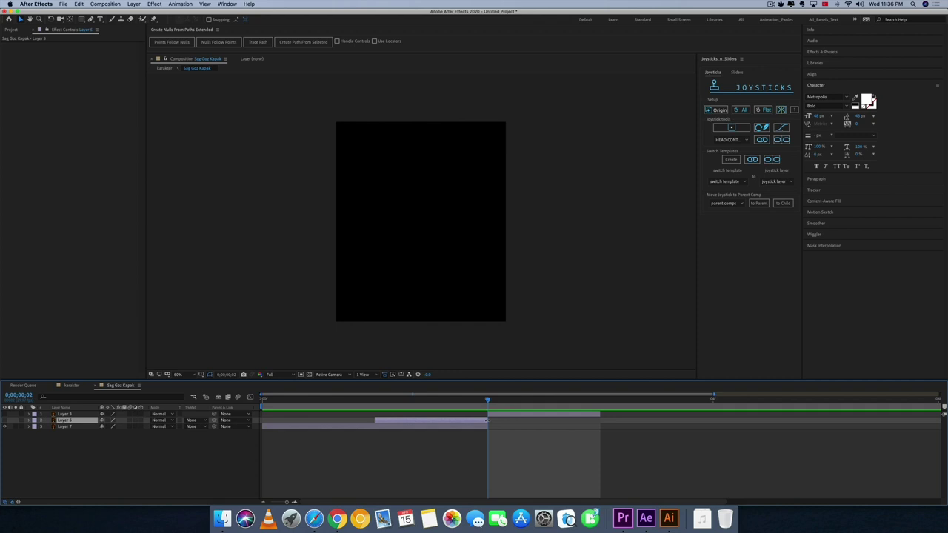
pyautogui.moveTo(481, 424); pyautogui.dragTo(606, 429)
pyautogui.moveTo(501, 422); pyautogui.dragTo(842, 411)
pyautogui.press('super+bracketright')
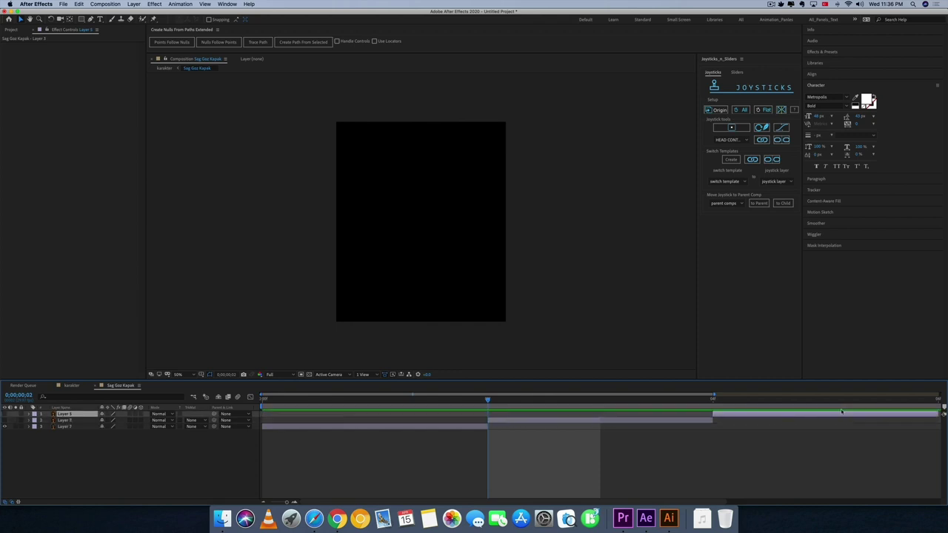
# - Shorten the work area to the blink frames and trim the composition to it
pyautogui.press('-')
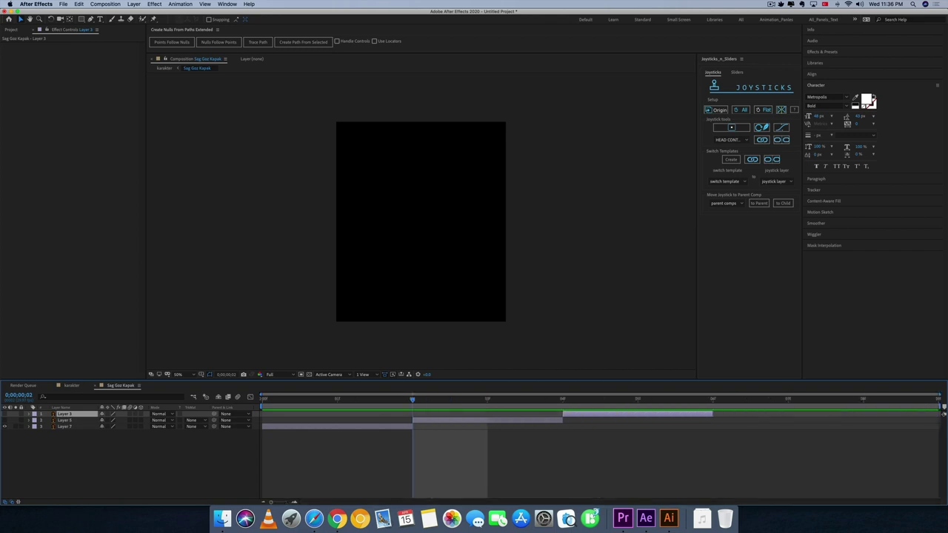
pyautogui.moveTo(939, 406); pyautogui.dragTo(713, 407)
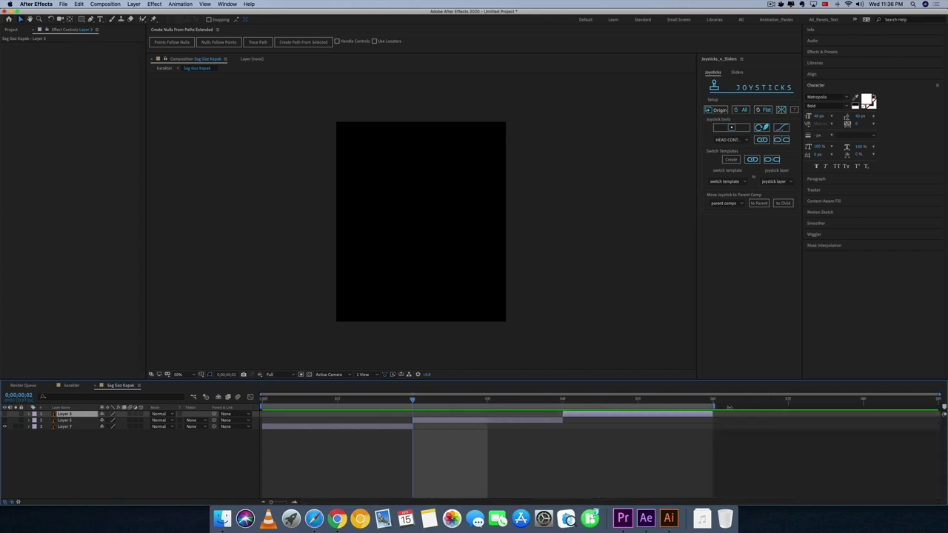
pyautogui.click(106, 3)
pyautogui.click(105, 4)
pyautogui.click(106, 6)
pyautogui.click(107, 39)
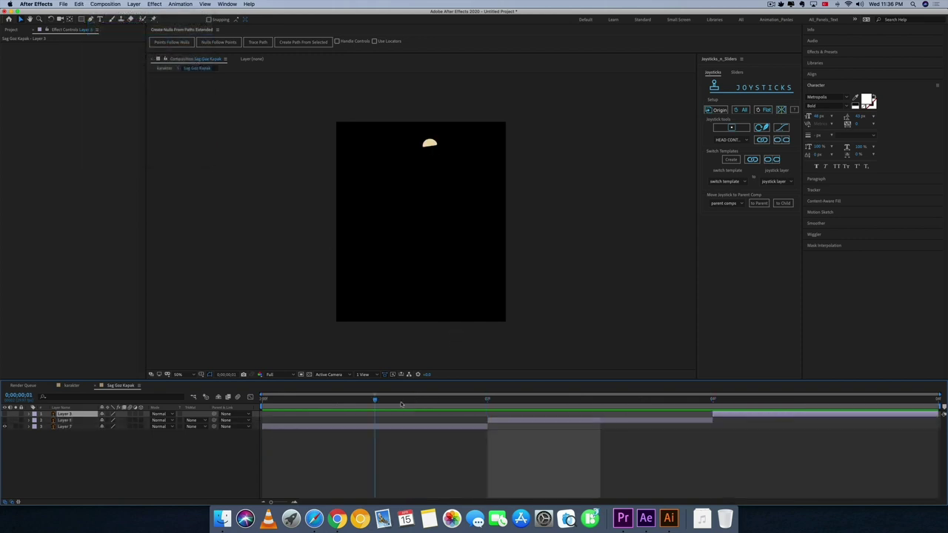
# - Step through the blink frames to check the eyelid, then switch to the karakter composition
pyautogui.moveTo(458, 401); pyautogui.dragTo(584, 401)
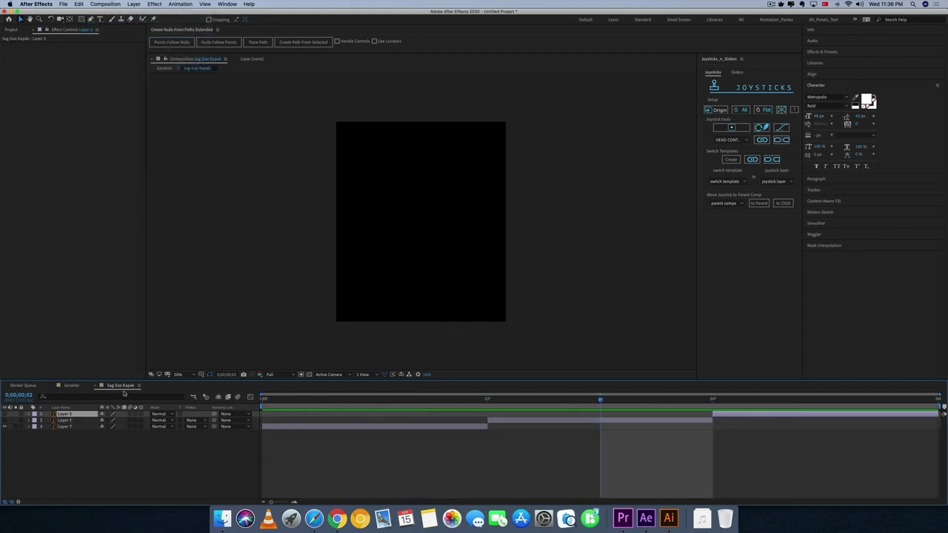
pyautogui.click(825, 399)
pyautogui.click(375, 399)
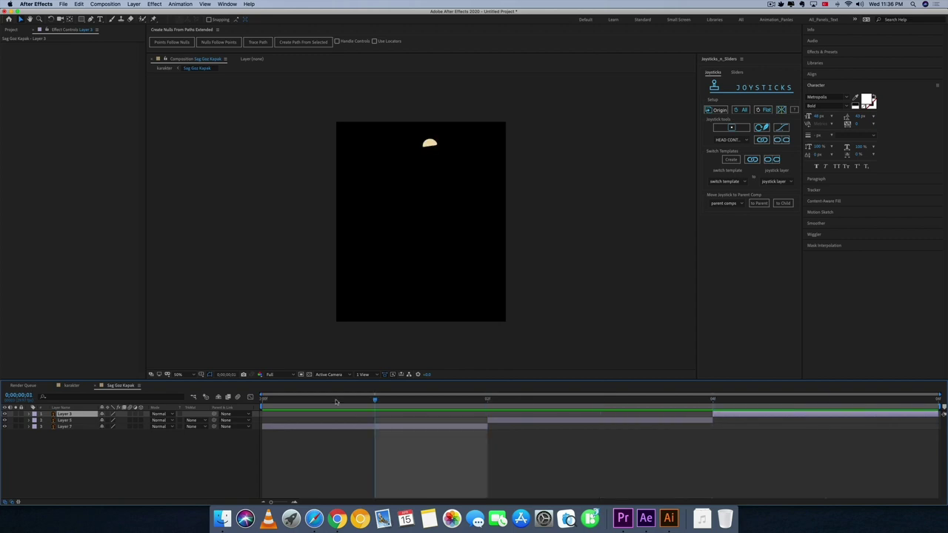
pyautogui.click(70, 386)
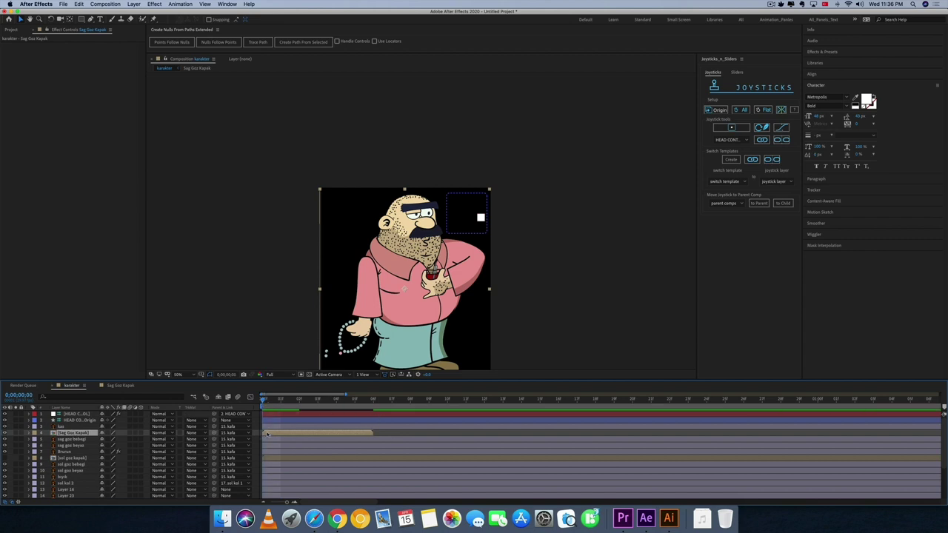
# - Bring up the Time submenu for the Sag Goz Kapak layer in the karakter timeline
pyautogui.rightClick(267, 434)
pyautogui.moveTo(293, 392)
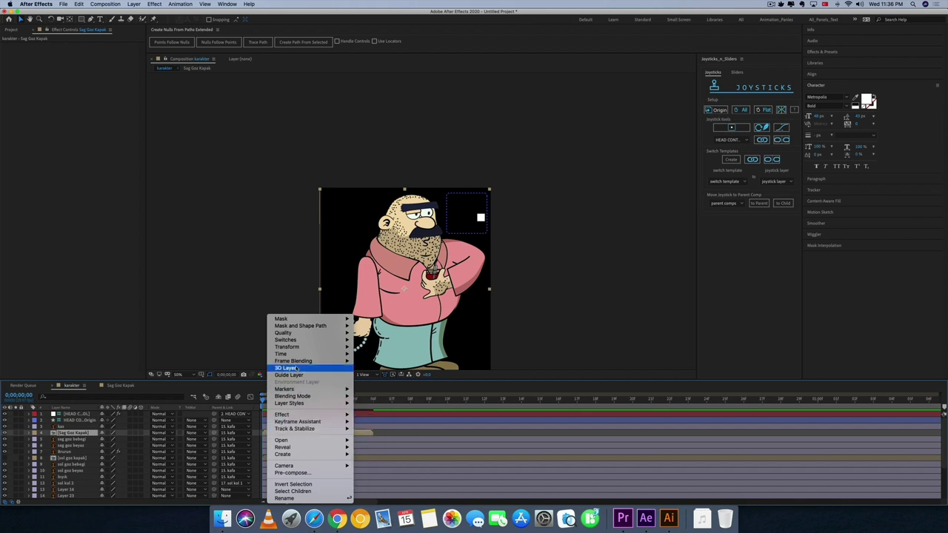
pyautogui.moveTo(296, 357)
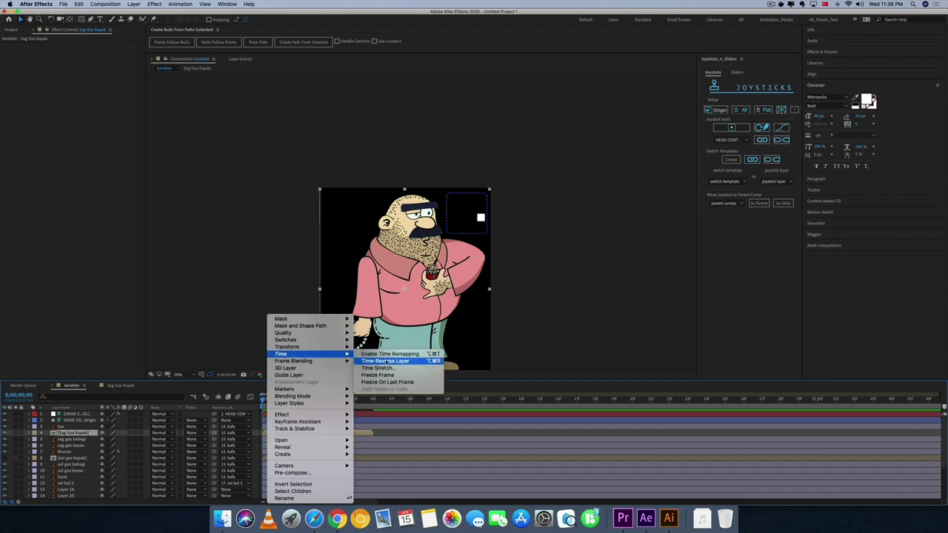
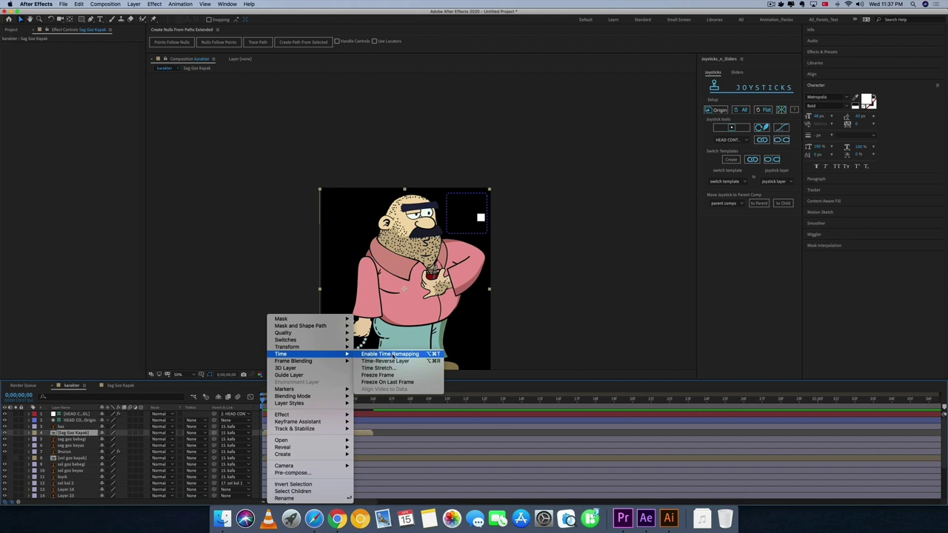
# - Enable time remapping on the Sag Goz Kapak layer, scrub to check the eyelid, then select sol goz kapak
pyautogui.click(393, 356)
pyautogui.moveTo(272, 403); pyautogui.dragTo(335, 409)
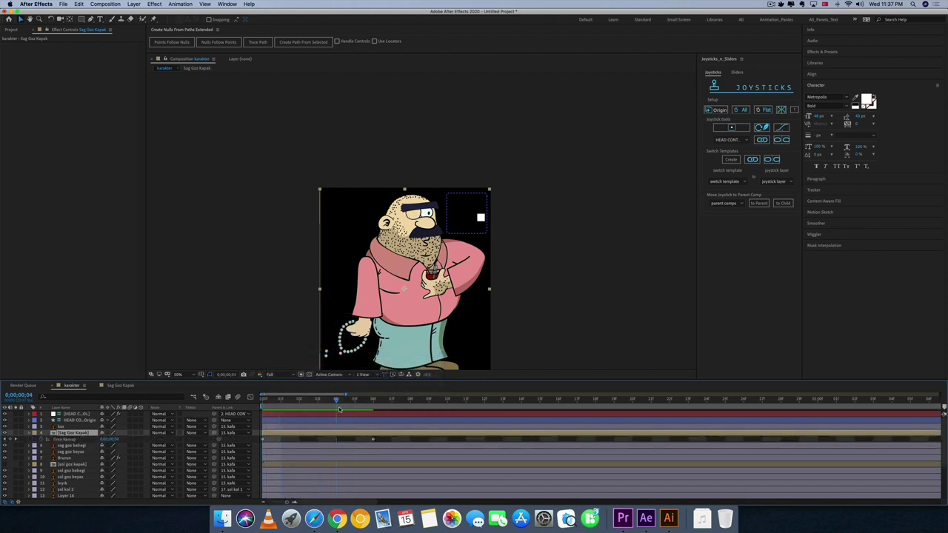
pyautogui.moveTo(335, 410); pyautogui.dragTo(264, 410)
pyautogui.press('Return')
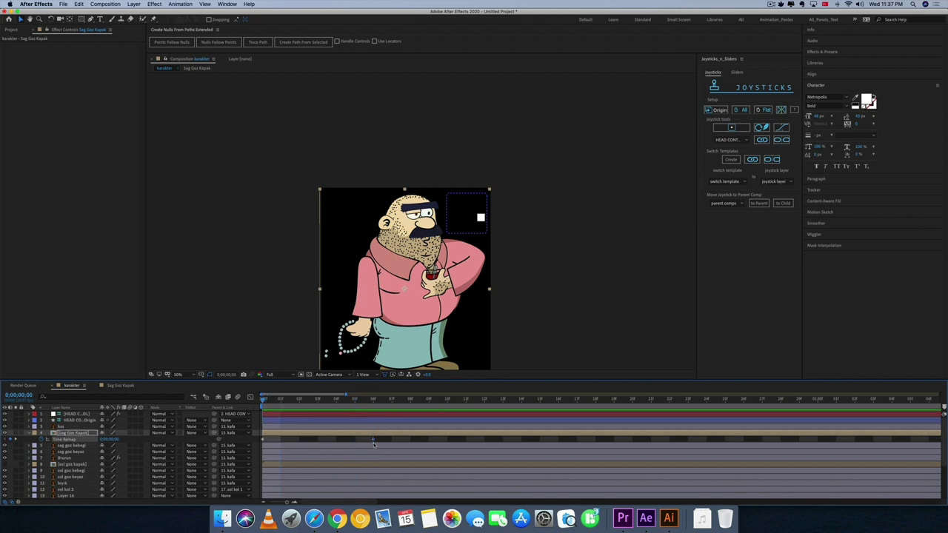
pyautogui.press('Return')
pyautogui.click(74, 465)
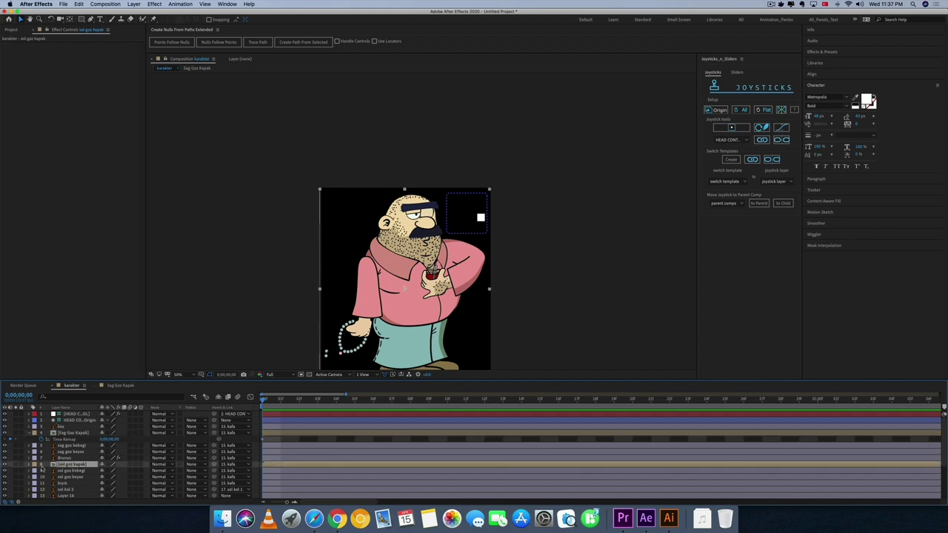
# - Open the sol goz kapak precomp and shorten its composition duration
pyautogui.doubleClick(71, 464)
pyautogui.rightClick(302, 447)
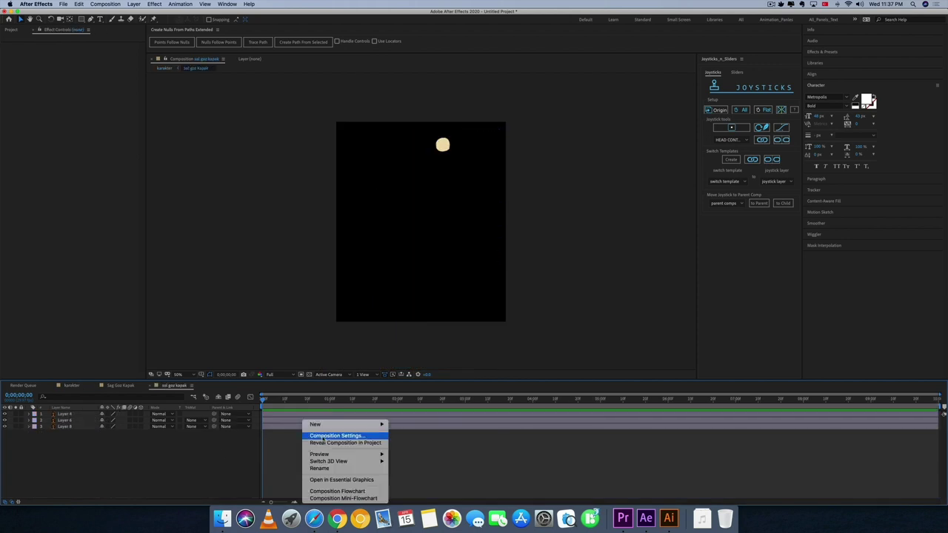
pyautogui.click(323, 433)
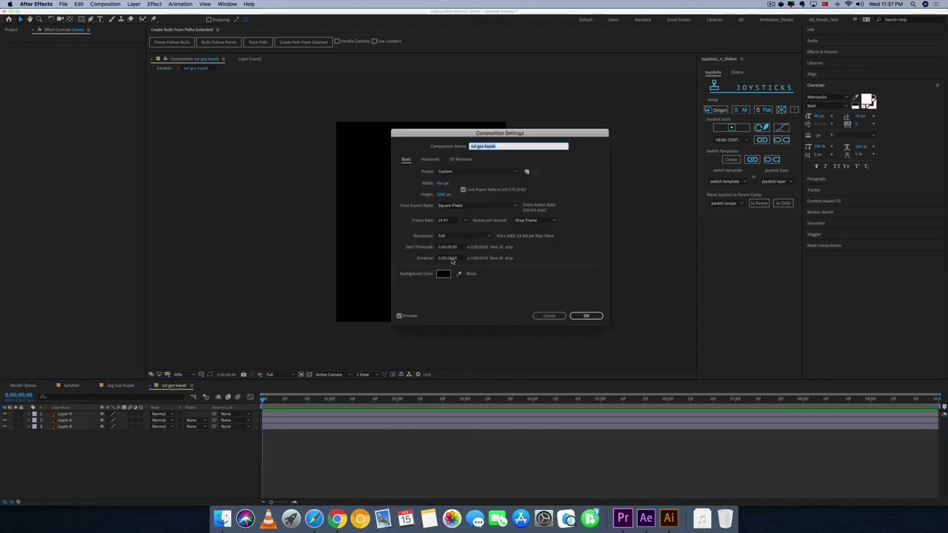
pyautogui.click(450, 259)
pyautogui.write('0')
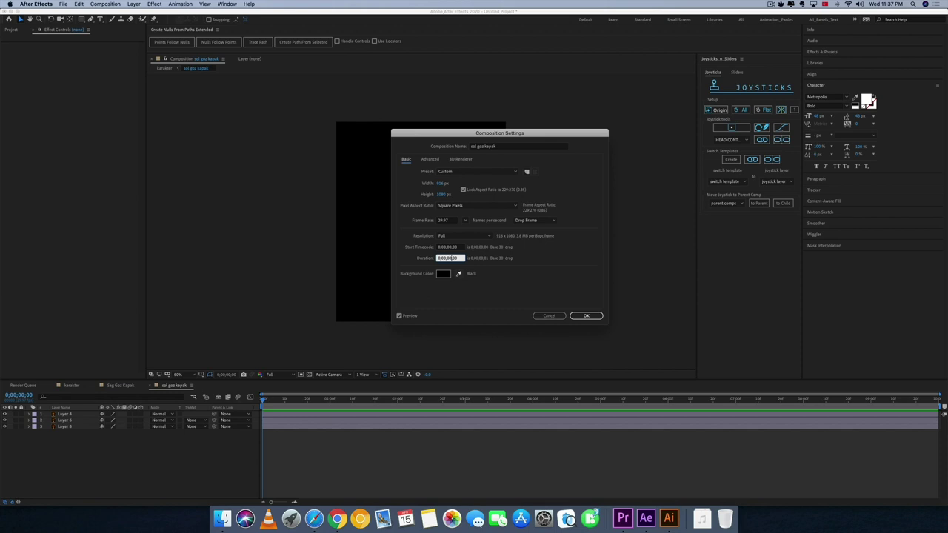
pyautogui.press('Return')
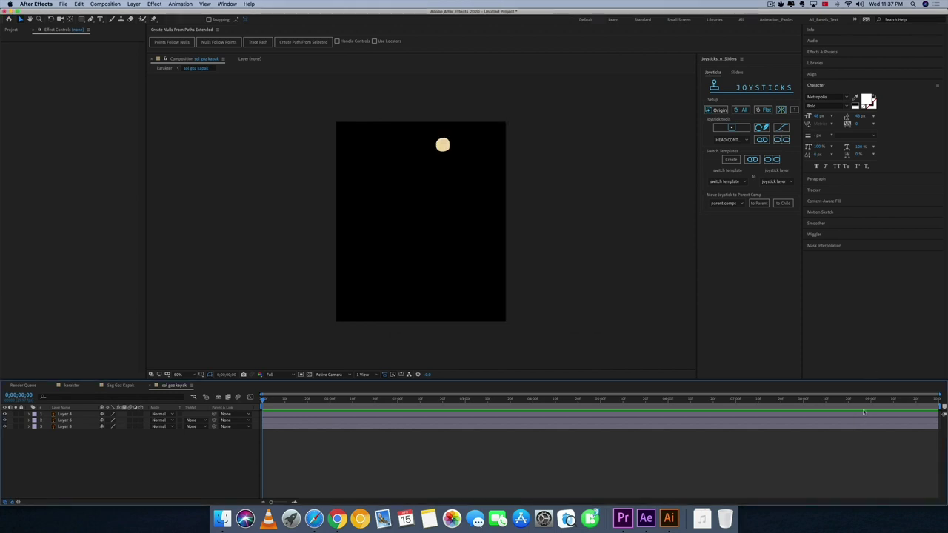
# - Trim all three eyelid layers to a short length and shorten the composition duration again
pyautogui.click(863, 412)
pyautogui.keyDown('shift'); pyautogui.click(867, 430); pyautogui.keyUp('shift')
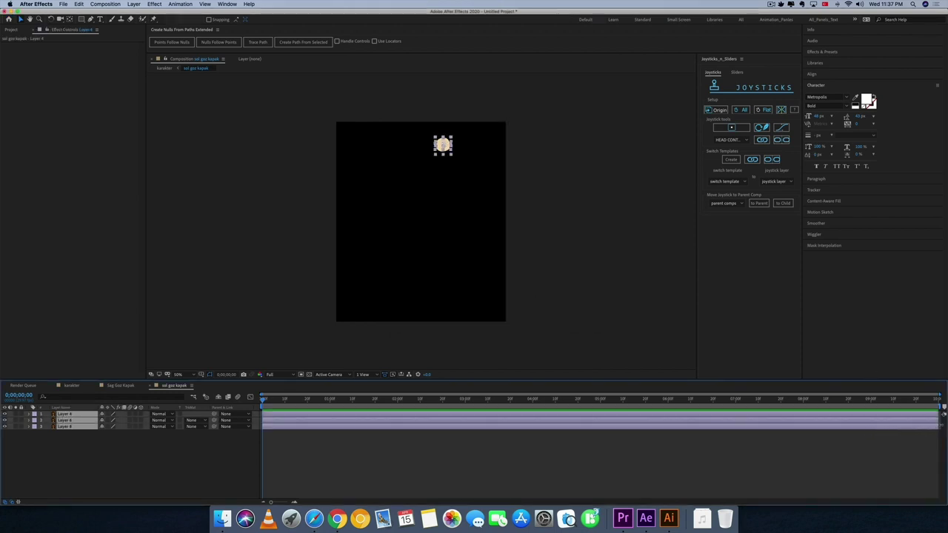
pyautogui.moveTo(938, 414); pyautogui.dragTo(266, 415)
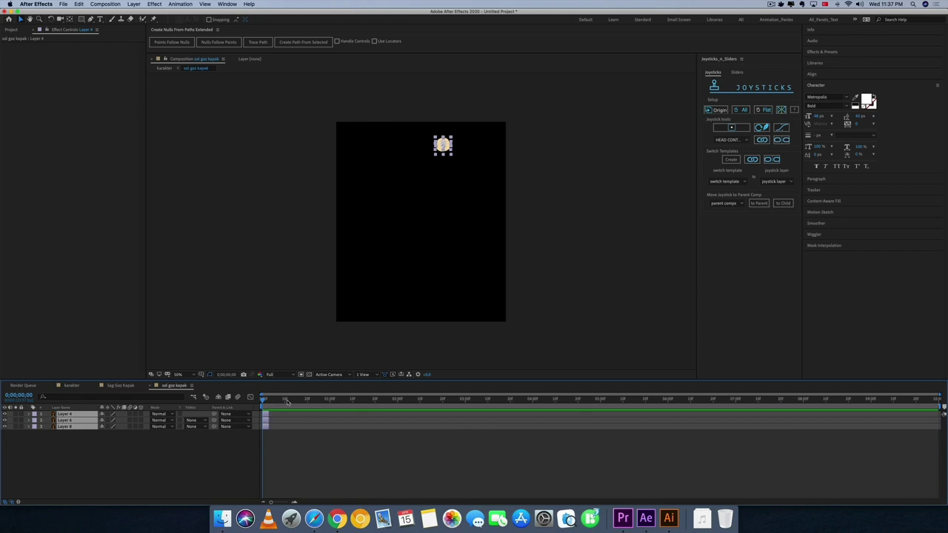
pyautogui.rightClick(290, 434)
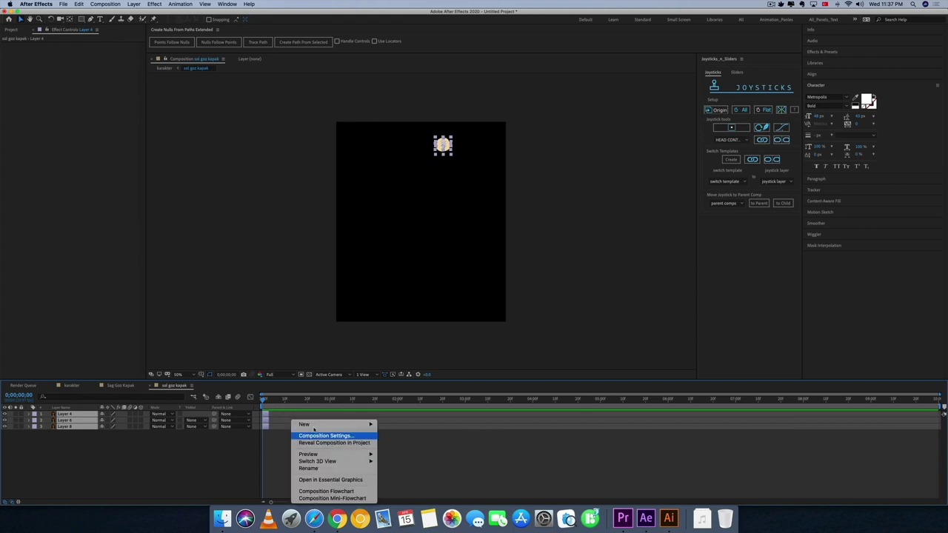
pyautogui.click(293, 433)
pyautogui.click(451, 258)
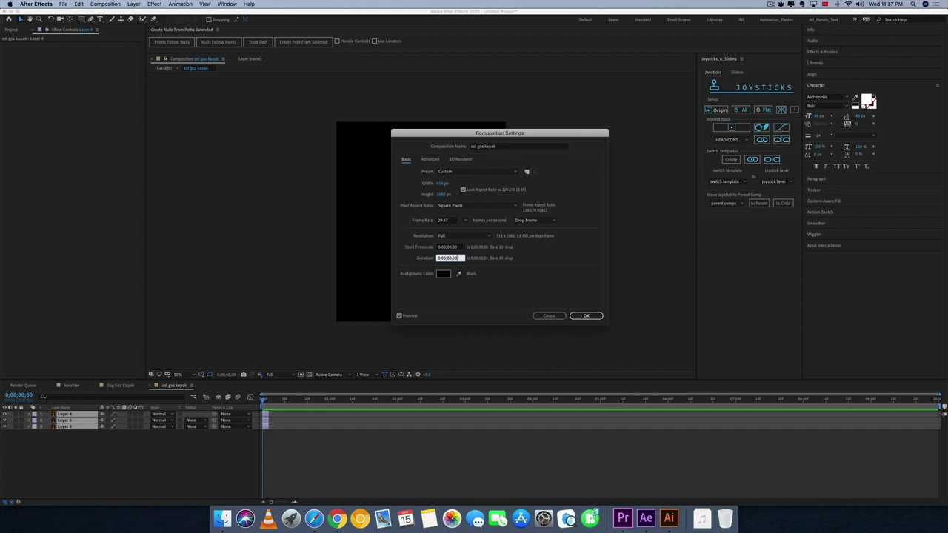
pyautogui.press('Return')
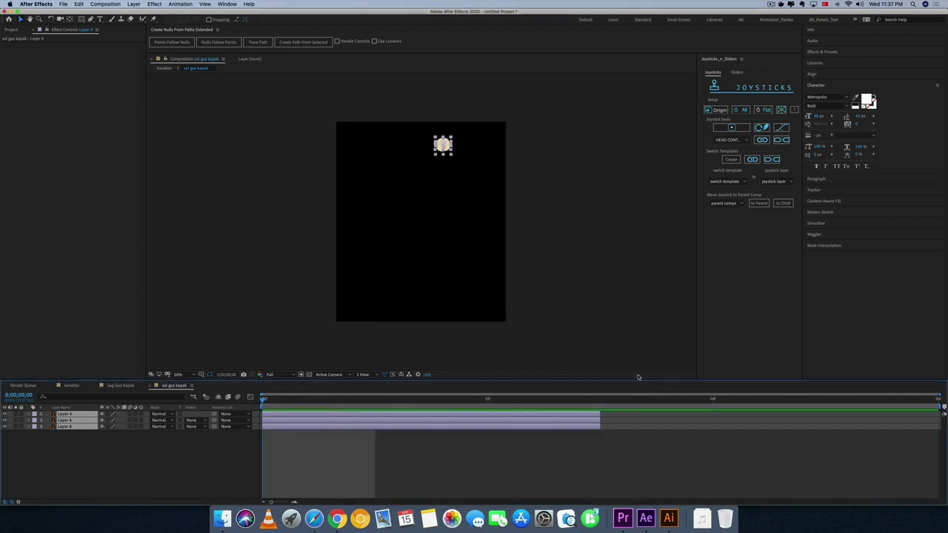
pyautogui.click(657, 422)
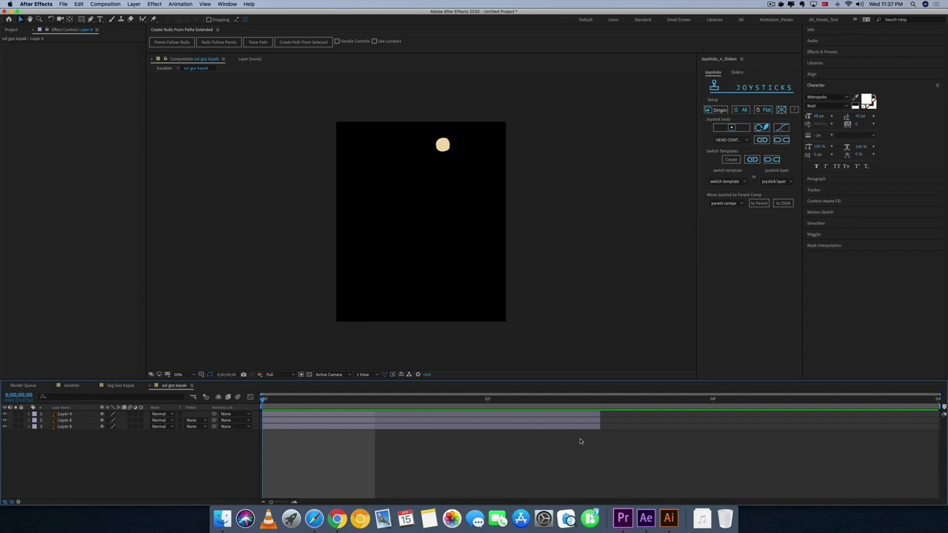
# - Trim the three eyelid layers' out points and stagger Layer 6 and Layer 4 to play in sequence
pyautogui.click(599, 428)
pyautogui.press('super+a')
pyautogui.moveTo(599, 428); pyautogui.dragTo(487, 428)
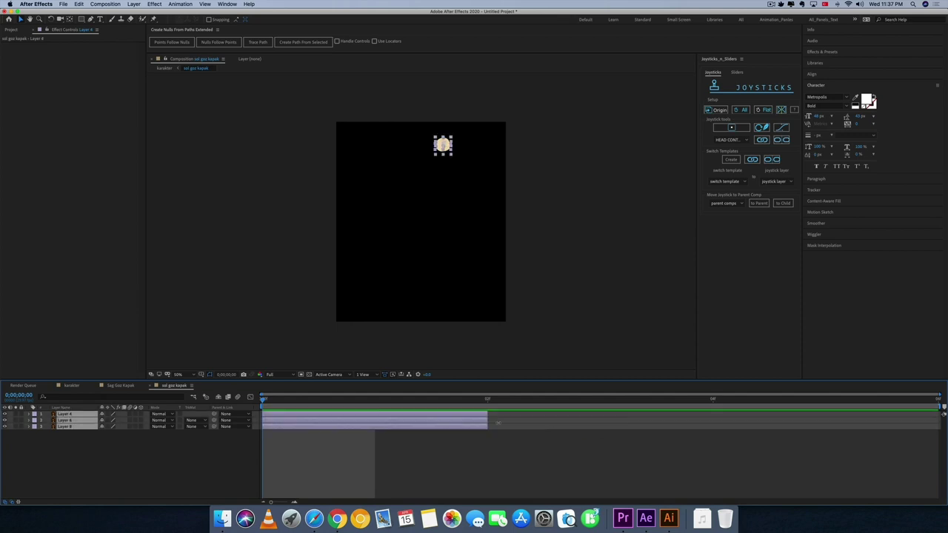
pyautogui.click(474, 444)
pyautogui.click(474, 420)
pyautogui.keyDown('shift'); pyautogui.click(473, 413); pyautogui.keyUp('shift')
pyautogui.moveTo(472, 416); pyautogui.dragTo(698, 419)
pyautogui.click(667, 434)
pyautogui.moveTo(576, 414); pyautogui.dragTo(801, 421)
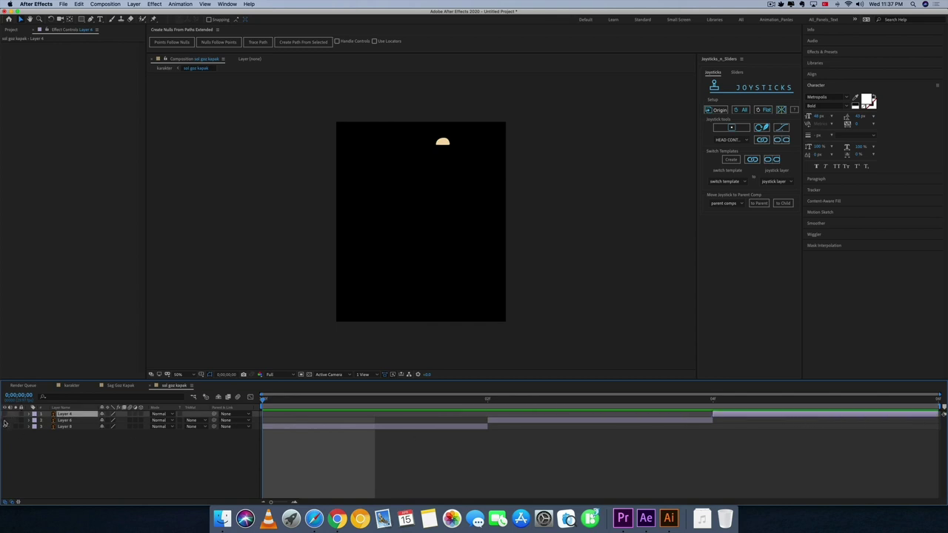
# - Check the eyelid frames, make the top eyelid layer visible, and return to the karakter comp
pyautogui.click(345, 400)
pyautogui.press('space')
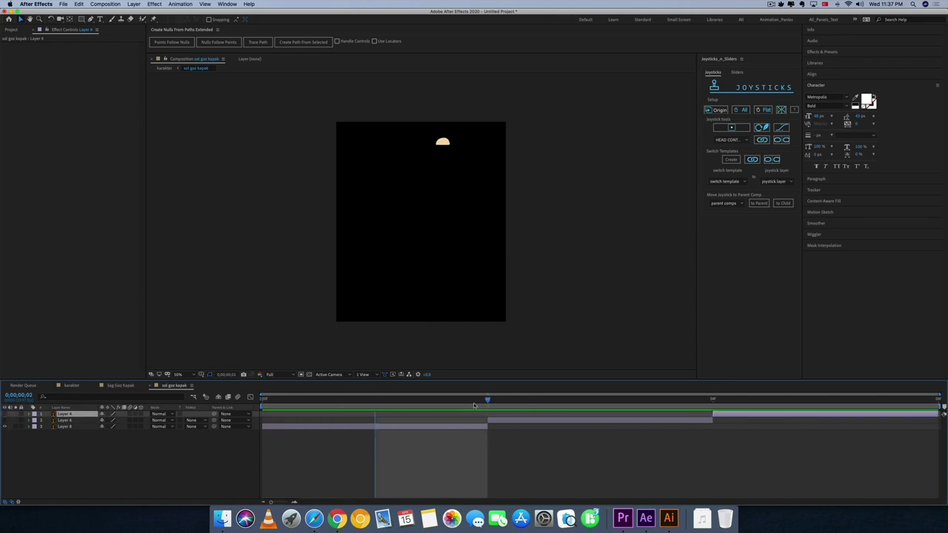
pyautogui.click(6, 414)
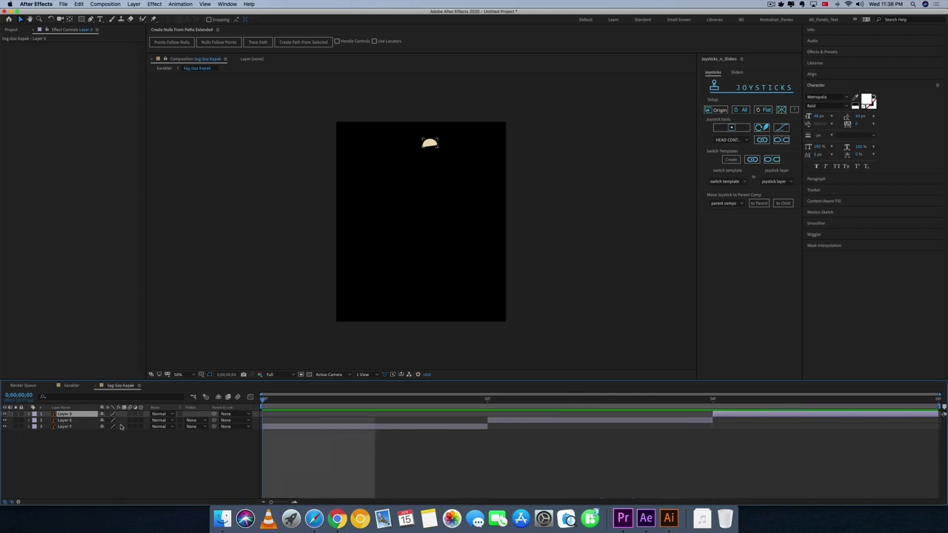
pyautogui.press('super+w')
pyautogui.press('super+w')
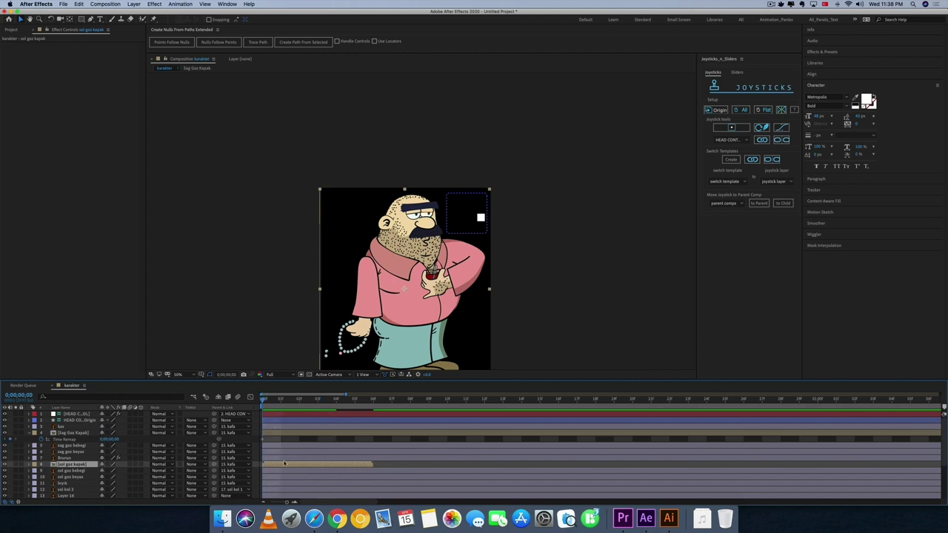
# - Enable time remapping on the sol goz kapak layer and check the blink at frame 3
pyautogui.rightClick(285, 464)
pyautogui.moveTo(310, 398)
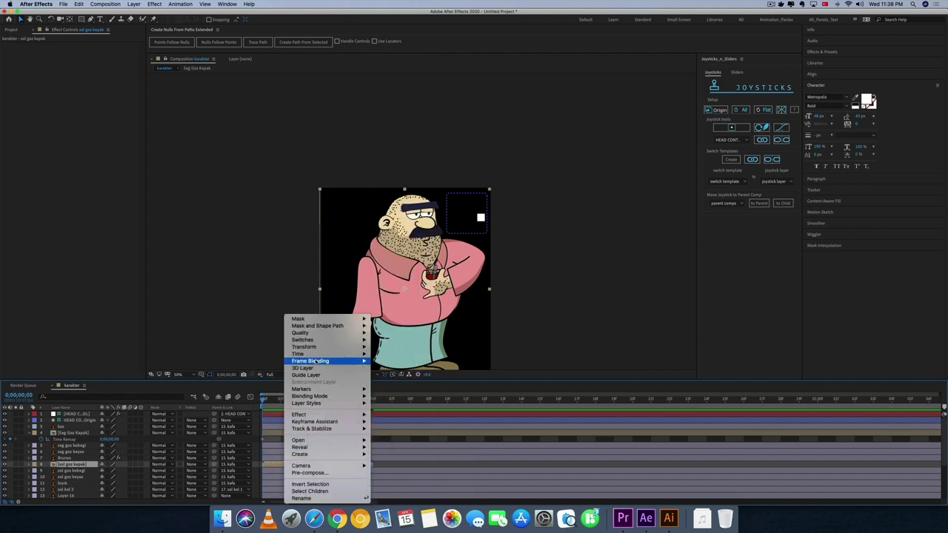
pyautogui.moveTo(303, 354)
pyautogui.click(403, 355)
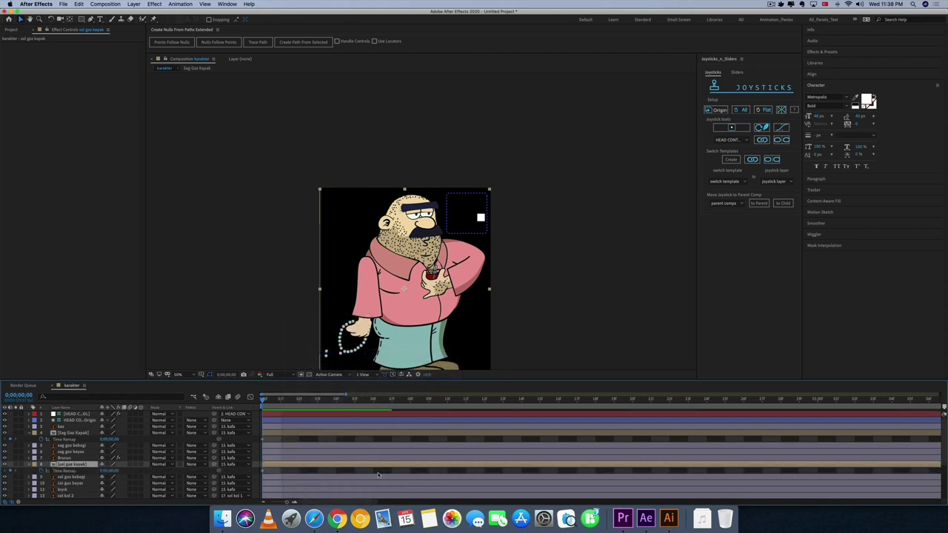
pyautogui.click(299, 401)
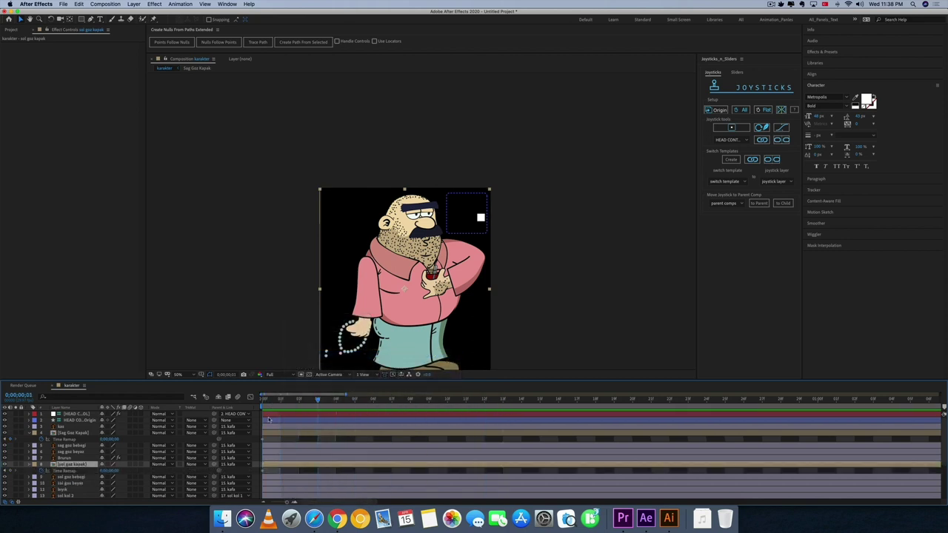
# - Inspect the sol goz kapak precomp, then preview the blink around frame 4 in karakter
pyautogui.doubleClick(273, 465)
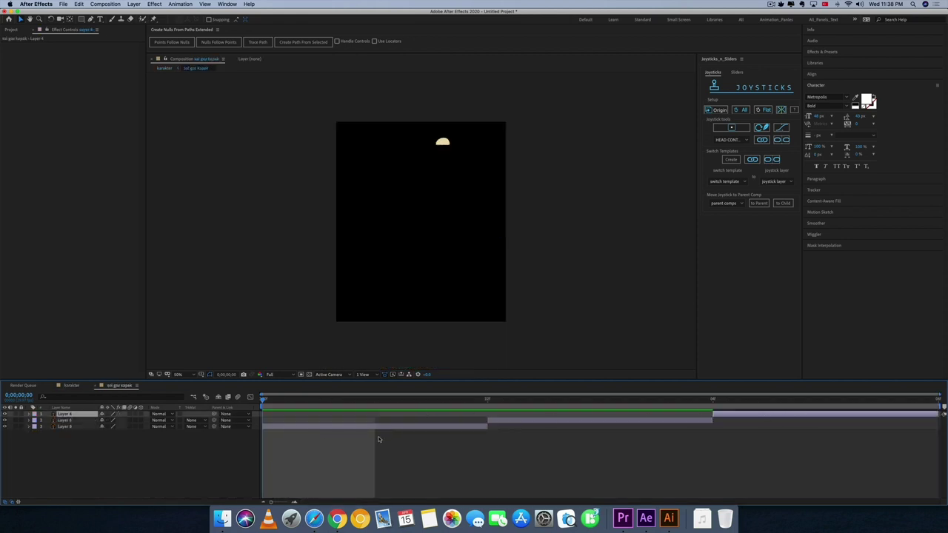
pyautogui.click(391, 448)
pyautogui.press('super+w')
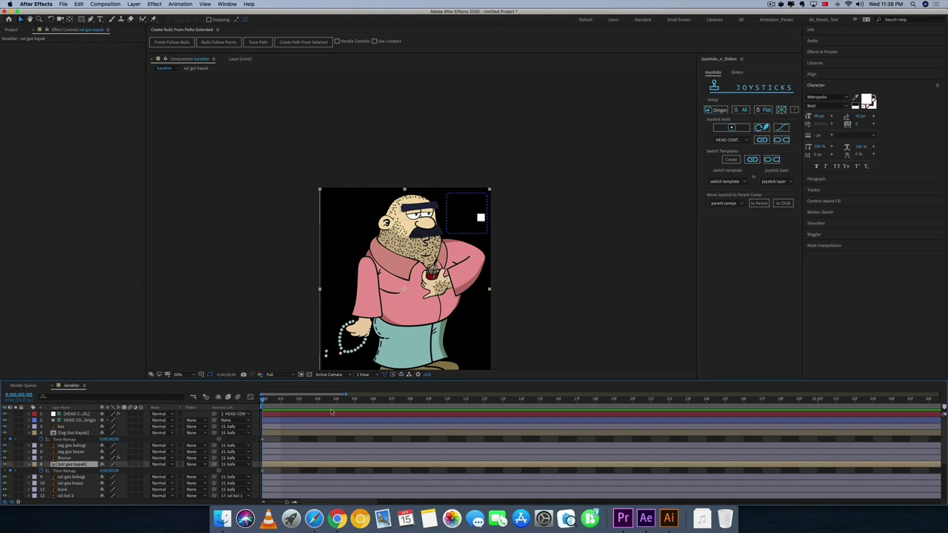
pyautogui.moveTo(340, 403); pyautogui.dragTo(359, 403)
pyautogui.press('-')
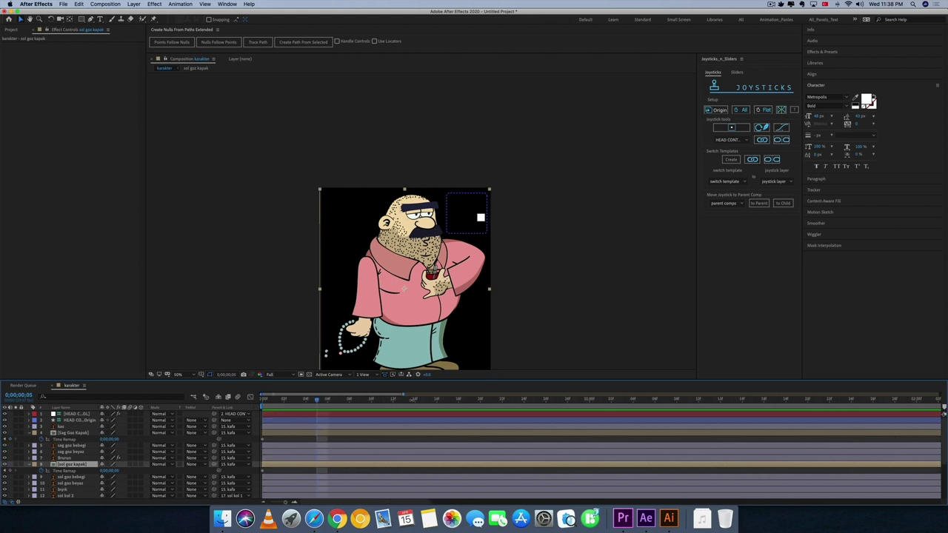
pyautogui.press('pageup')
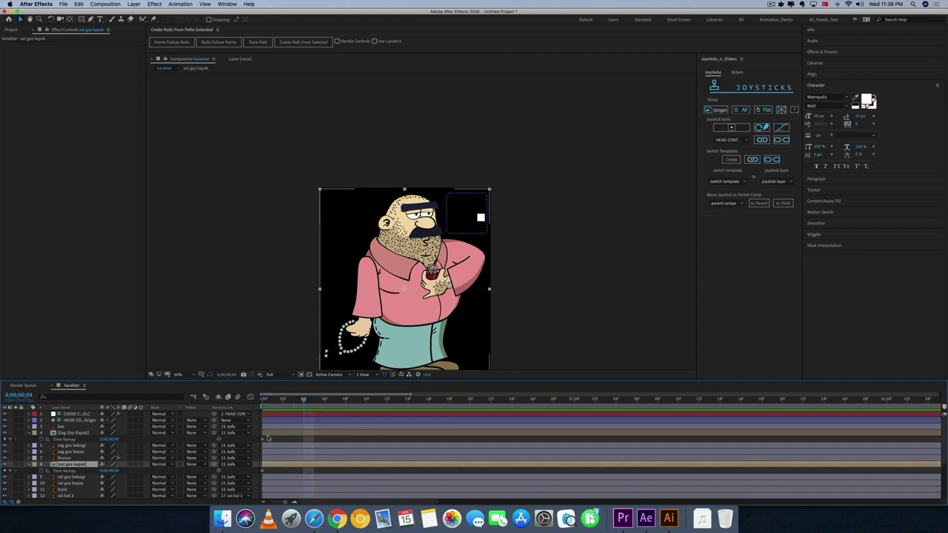
pyautogui.click(262, 442)
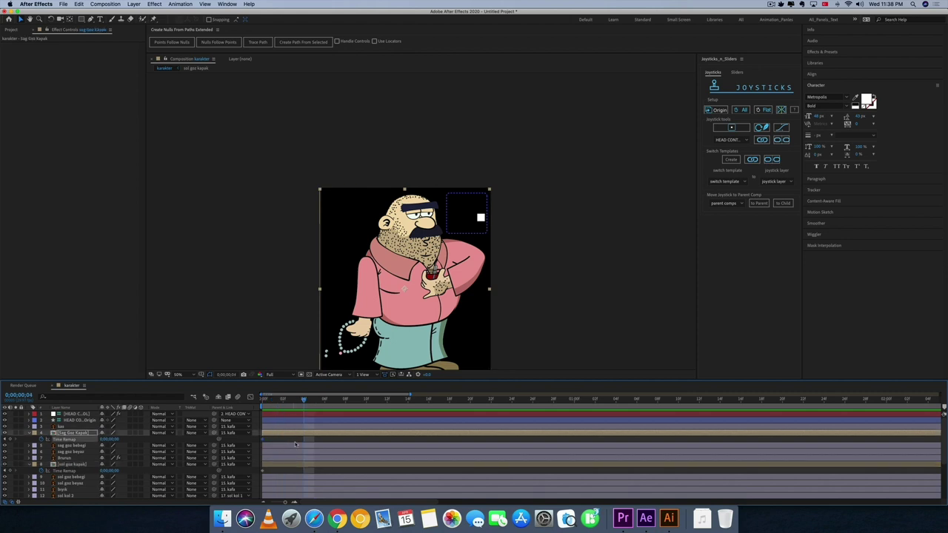
# - At frame 5, change both eyelids' Time Remap values so the eyes close
pyautogui.click(263, 465)
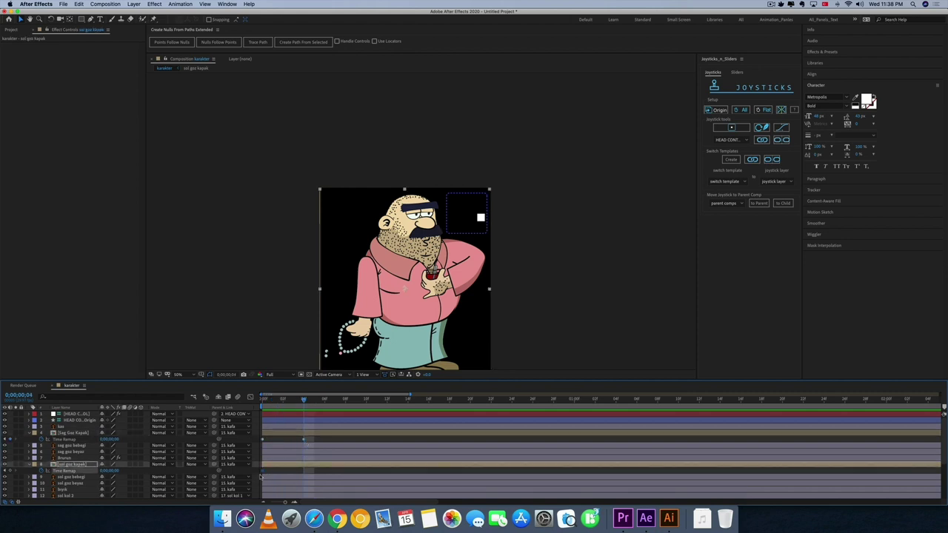
pyautogui.click(313, 400)
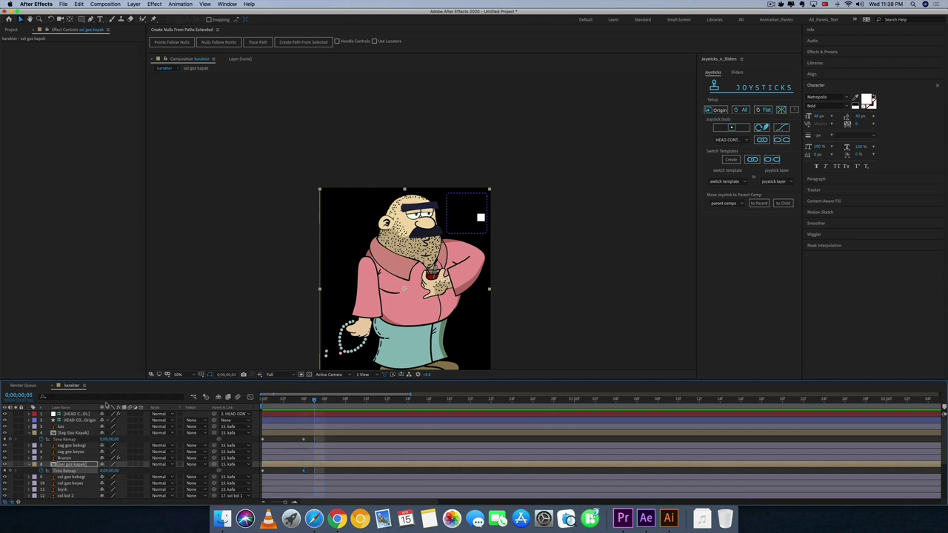
pyautogui.click(108, 440)
pyautogui.click(65, 441)
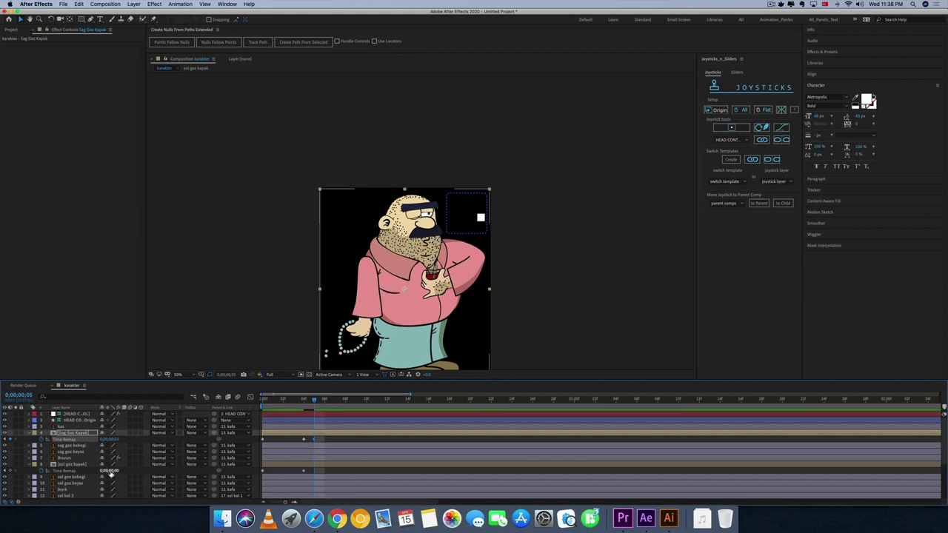
pyautogui.moveTo(110, 471); pyautogui.dragTo(104, 471)
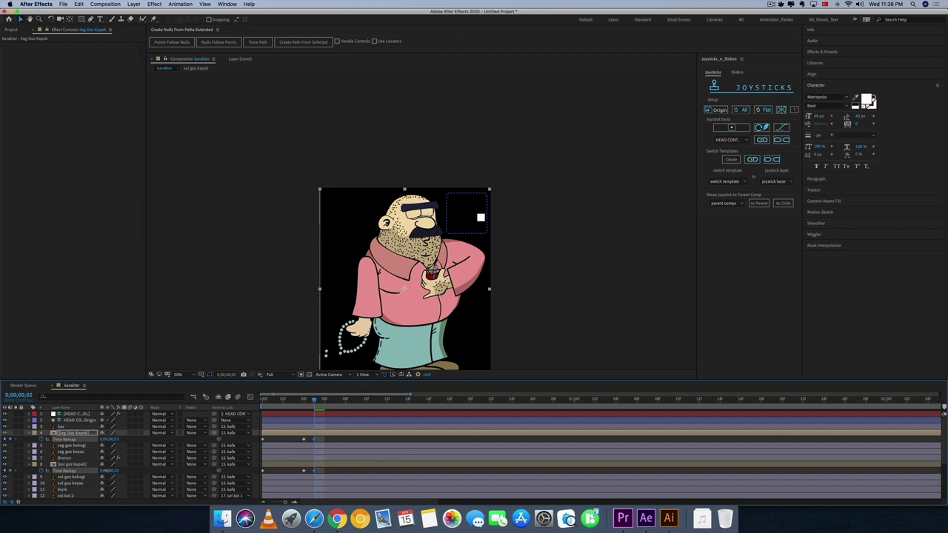
pyautogui.click(82, 464)
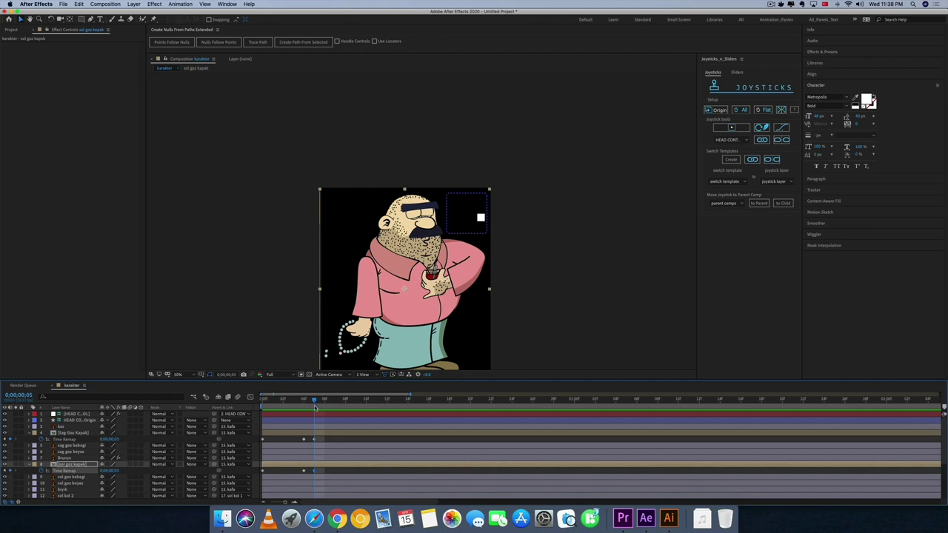
pyautogui.moveTo(119, 473); pyautogui.dragTo(109, 473)
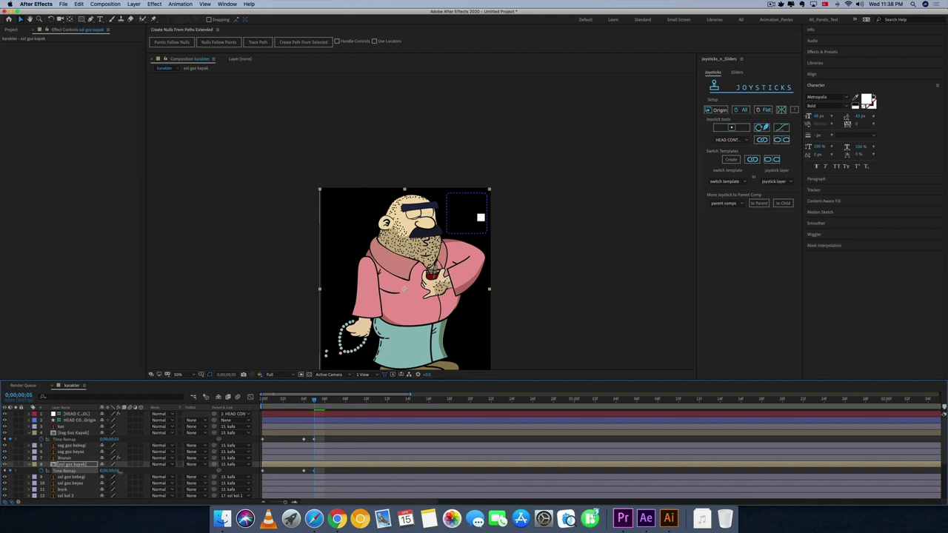
# - Adjust Time Remap so the eyelids reopen, and check the blink between frames 3 and 6
pyautogui.moveTo(117, 442); pyautogui.dragTo(111, 442)
pyautogui.click(112, 442)
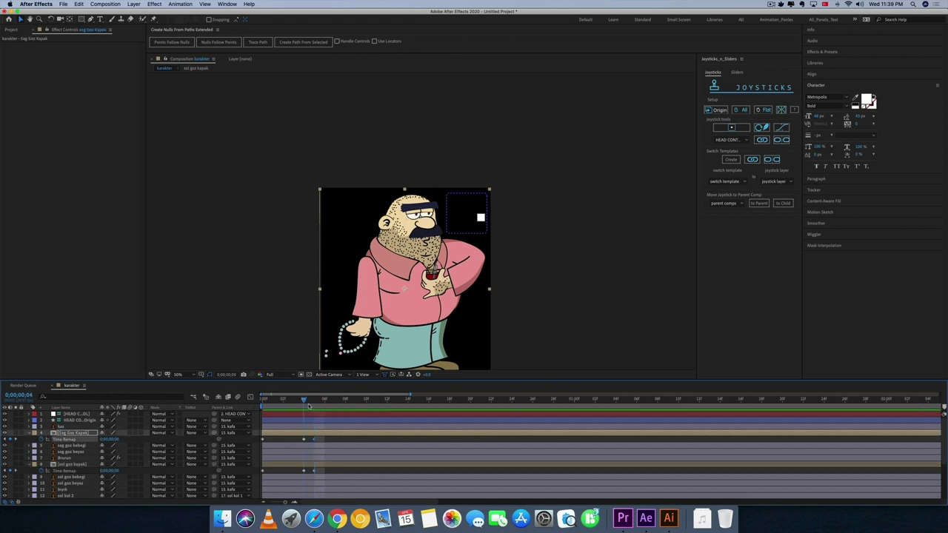
pyautogui.moveTo(315, 405); pyautogui.dragTo(293, 405)
pyautogui.press('pagedown')
pyautogui.press('pagedown')
pyautogui.press('pagedown')
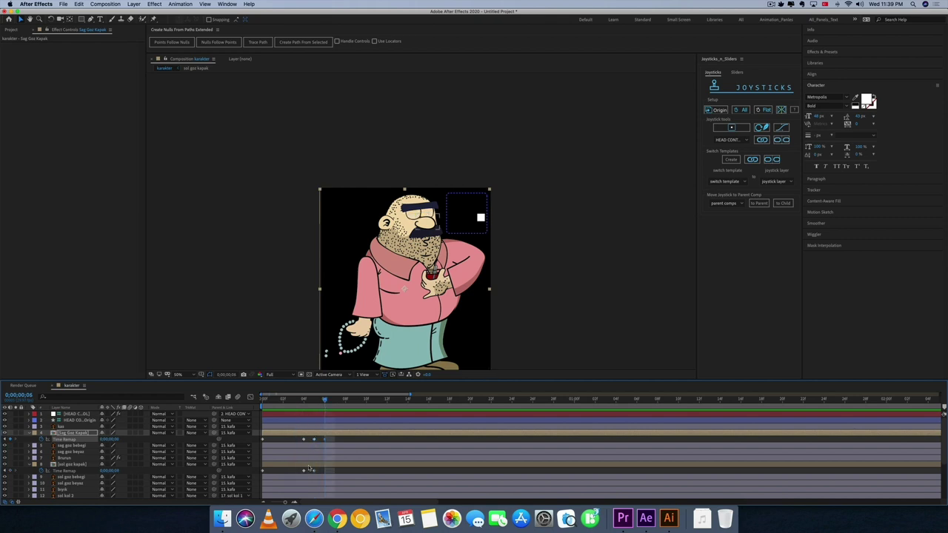
pyautogui.click(305, 472)
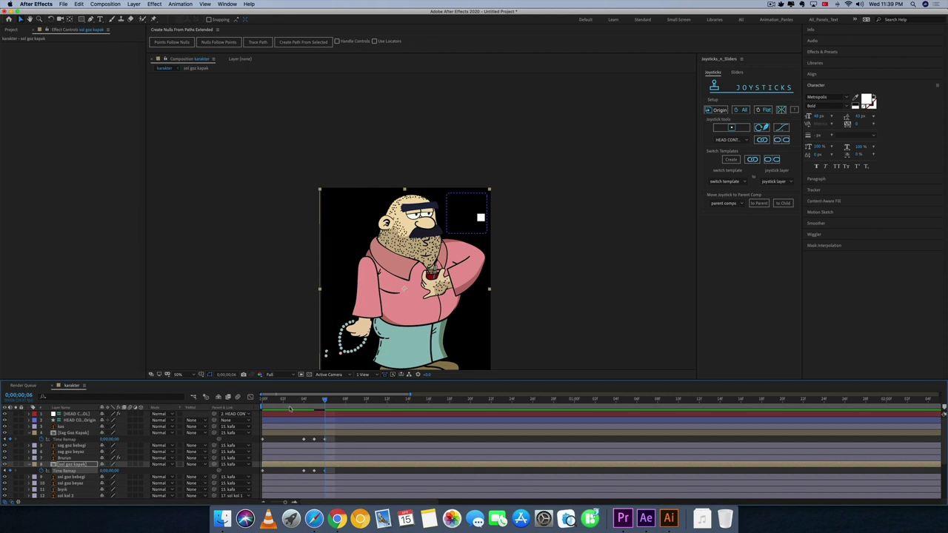
# - Paste a second blink at frame 14 on both eyelid layers and preview it
pyautogui.press('space')
pyautogui.moveTo(290, 435)
pyautogui.mouseDown()
pyautogui.moveTo(329, 477)
pyautogui.moveTo(396, 471)
pyautogui.mouseUp()
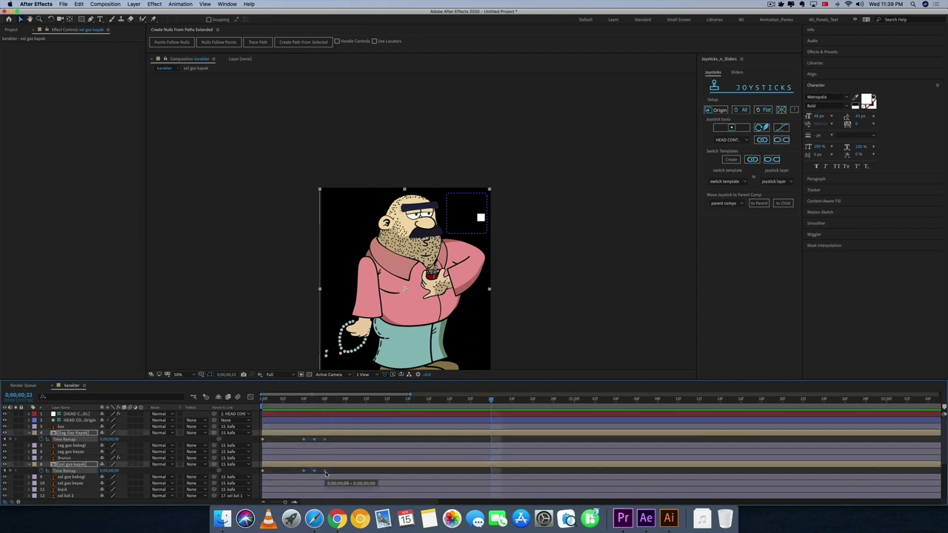
pyautogui.click(296, 401)
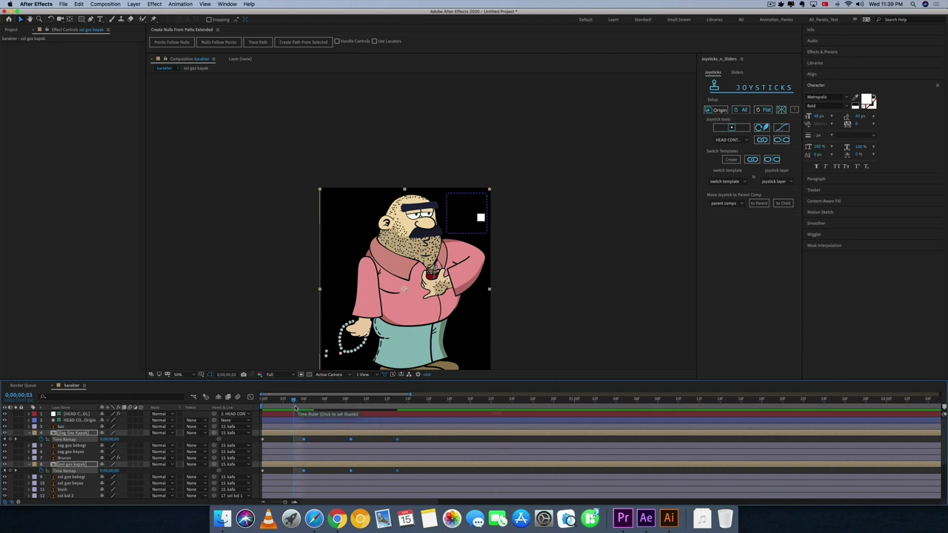
pyautogui.moveTo(295, 408); pyautogui.dragTo(407, 408)
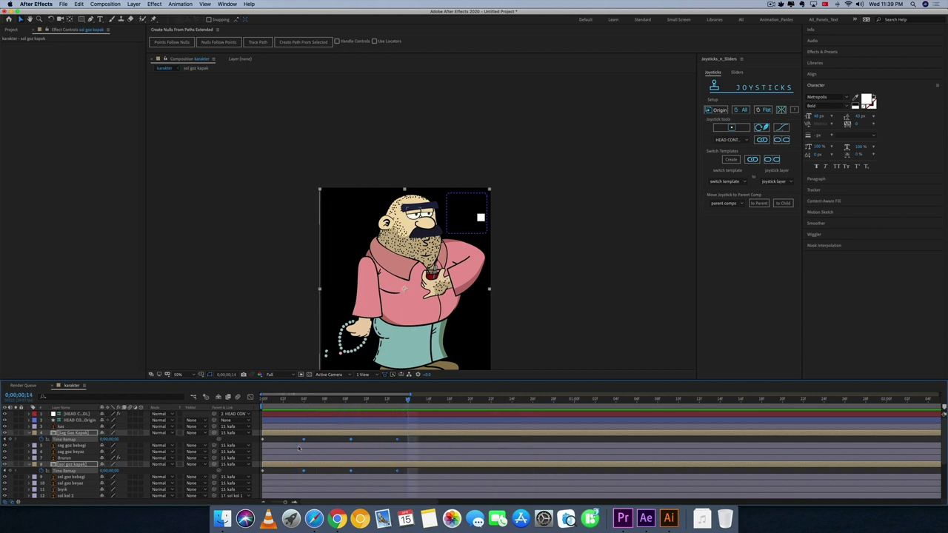
pyautogui.press('super+v')
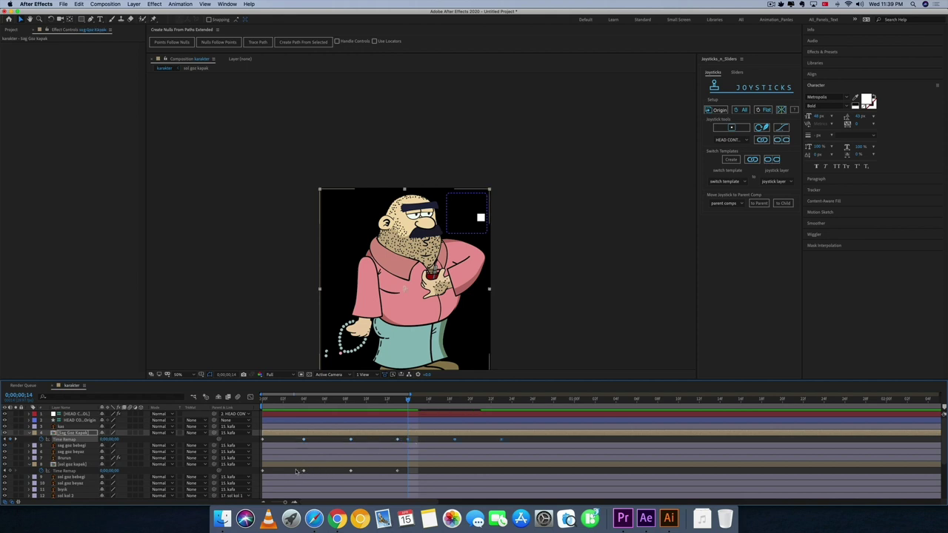
pyautogui.click(299, 471)
pyautogui.press('super+v')
pyautogui.click(296, 401)
pyautogui.press('space')
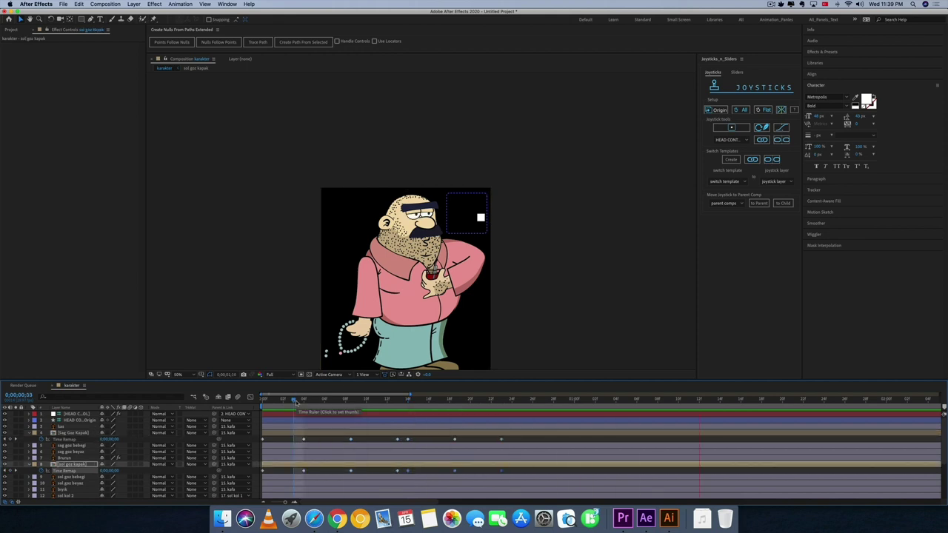
pyautogui.press('space')
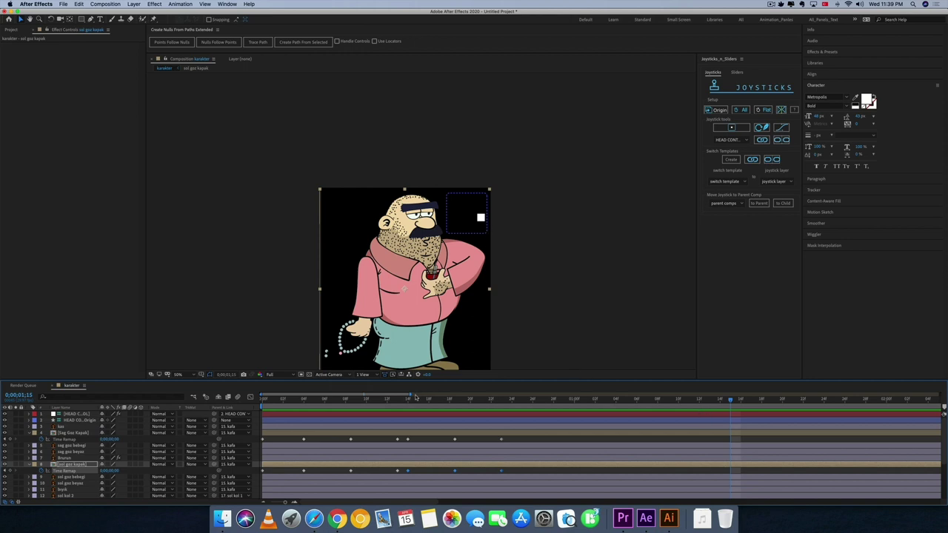
# - Zoom the timeline out and repeat the Sag Goz Kapak blink at 0;00;06;15 and later
pyautogui.moveTo(284, 502); pyautogui.dragTo(271, 502)
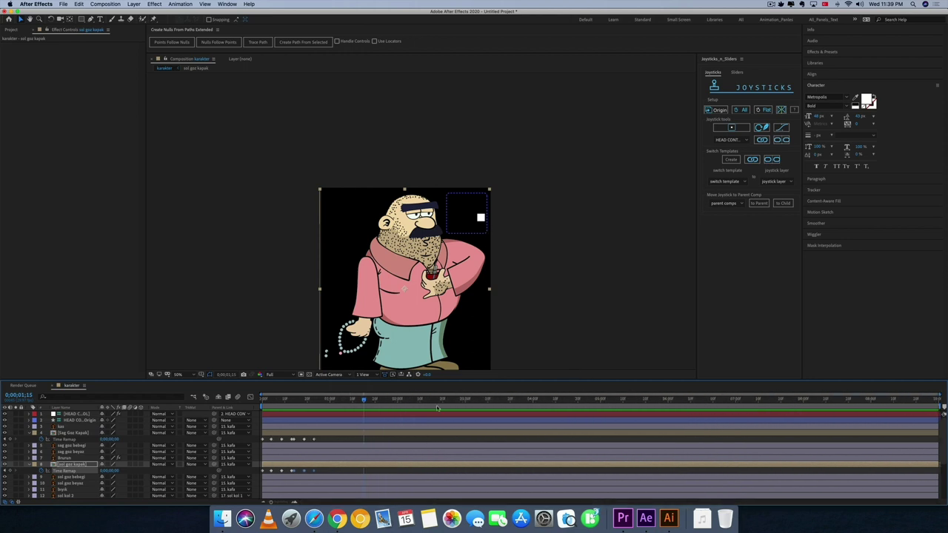
pyautogui.click(494, 400)
pyautogui.click(260, 442)
pyautogui.moveTo(259, 442); pyautogui.dragTo(363, 439)
pyautogui.click(701, 400)
pyautogui.press('cmd+v')
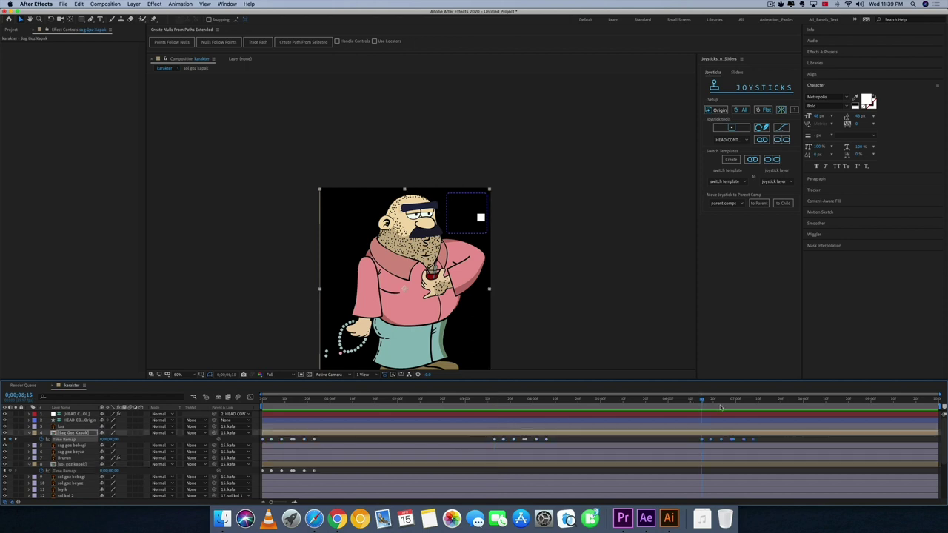
pyautogui.click(841, 400)
pyautogui.press('cmd+v')
# - Repeat the sol goz kapak blink at 0;00;03;13 and 0;00;06;15, then stop the preview
pyautogui.moveTo(326, 477); pyautogui.dragTo(259, 469)
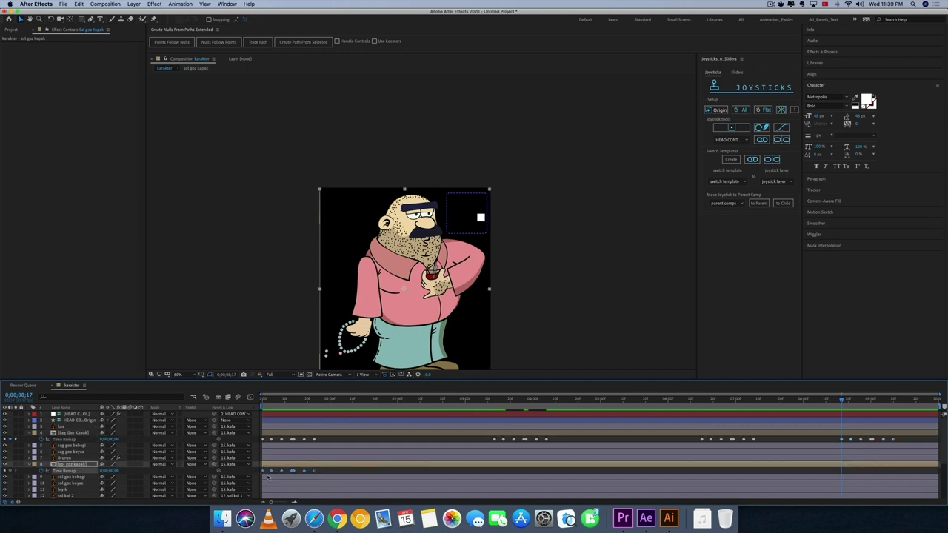
pyautogui.click(494, 400)
pyautogui.press('cmd+v')
pyautogui.click(702, 407)
pyautogui.press('cmd+v')
pyautogui.click(479, 225)
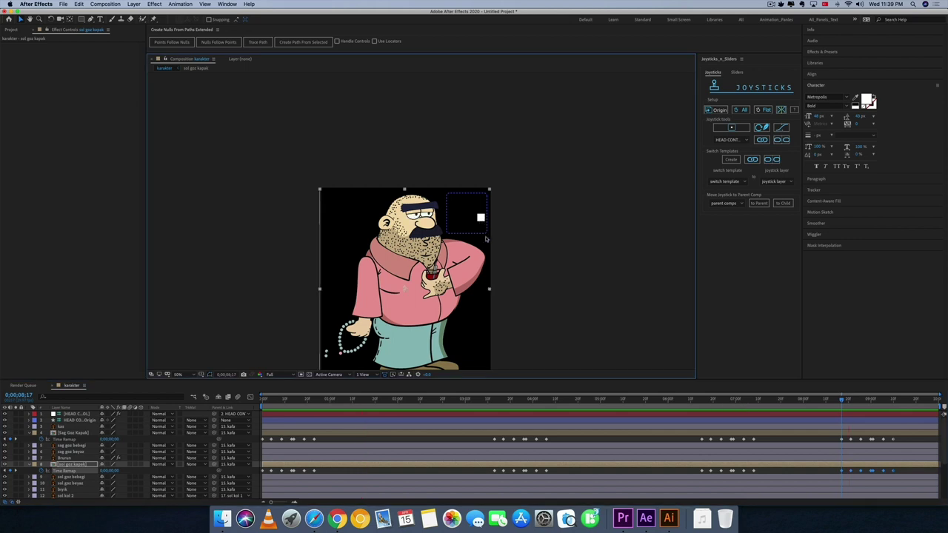
# - Drag the HEAD CONTROL joystick to turn and lower the head, pausing at 0;00;04;08
pyautogui.click(80, 414)
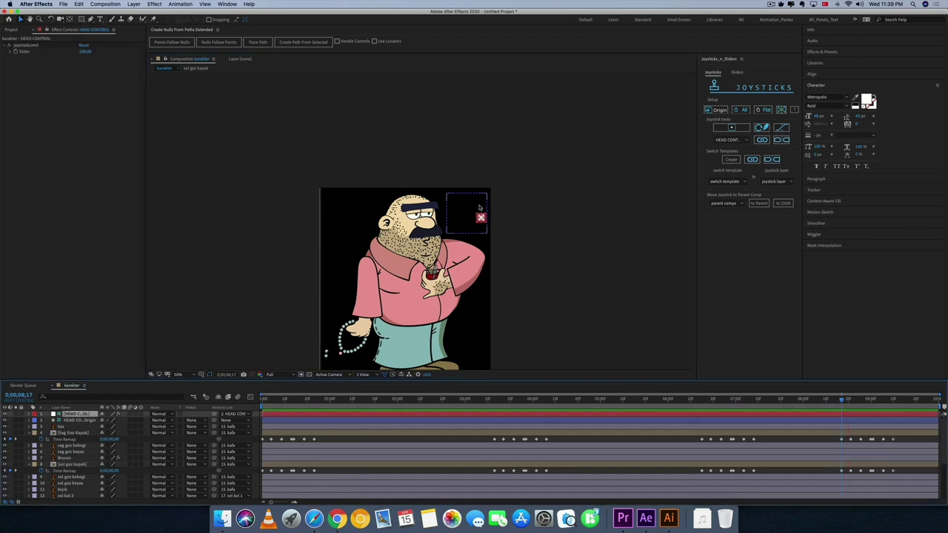
pyautogui.moveTo(480, 217); pyautogui.dragTo(464, 210)
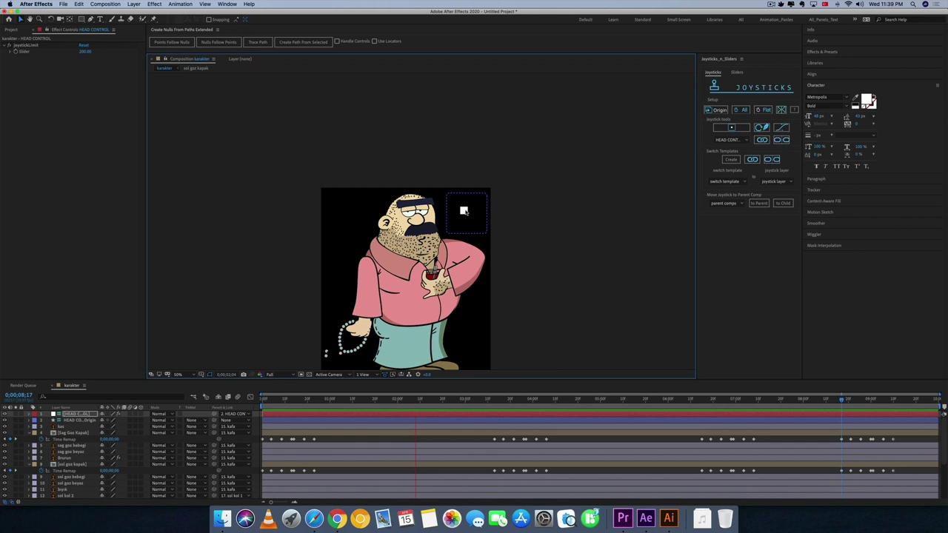
pyautogui.click(464, 211)
pyautogui.moveTo(477, 205)
pyautogui.mouseDown()
pyautogui.moveTo(474, 232)
pyautogui.moveTo(484, 204)
pyautogui.mouseUp()
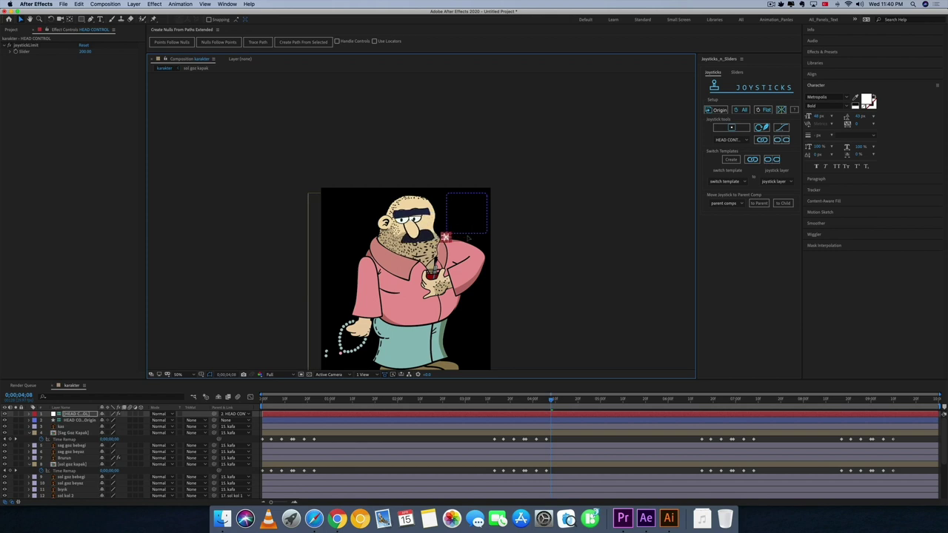
pyautogui.moveTo(484, 204); pyautogui.dragTo(483, 220)
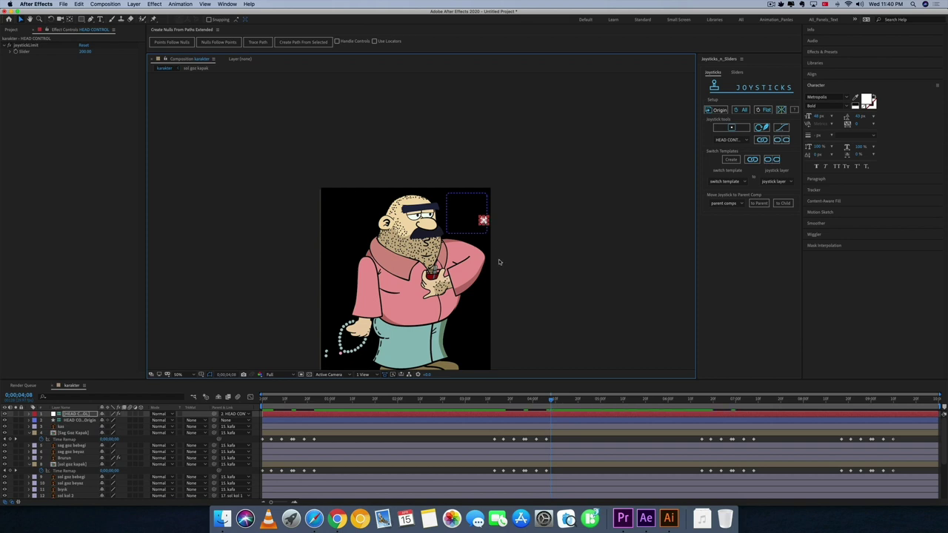
# - Nudge the HEAD CONTROL joystick to its lower-right limit, confirming the head turns right and slightly down
pyautogui.scroll(-3, 500, 261)
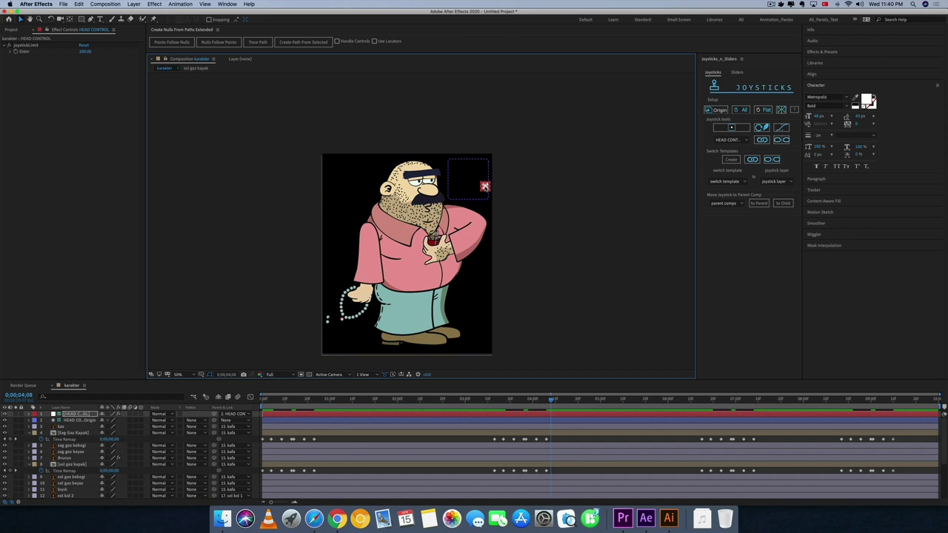
pyautogui.moveTo(485, 186)
pyautogui.mouseDown()
pyautogui.moveTo(462, 172)
pyautogui.moveTo(484, 197)
pyautogui.moveTo(487, 180)
pyautogui.moveTo(485, 197)
pyautogui.mouseUp()
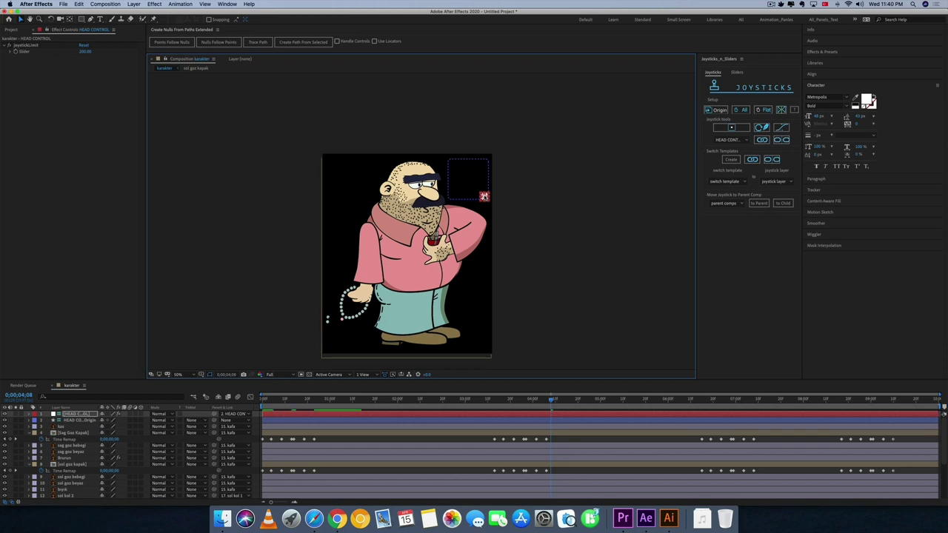
pyautogui.moveTo(484, 196)
pyautogui.mouseDown()
pyautogui.moveTo(484, 182)
pyautogui.moveTo(484, 193)
pyautogui.mouseUp()
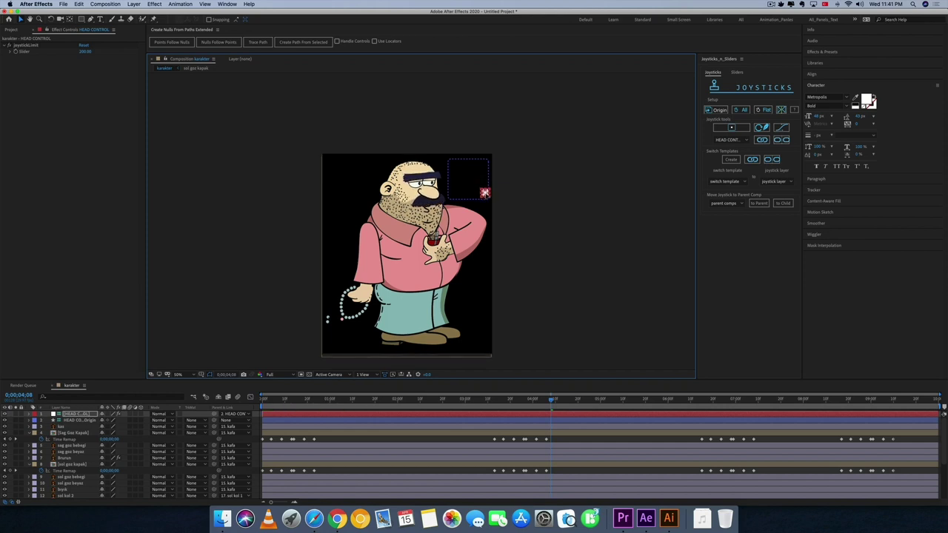